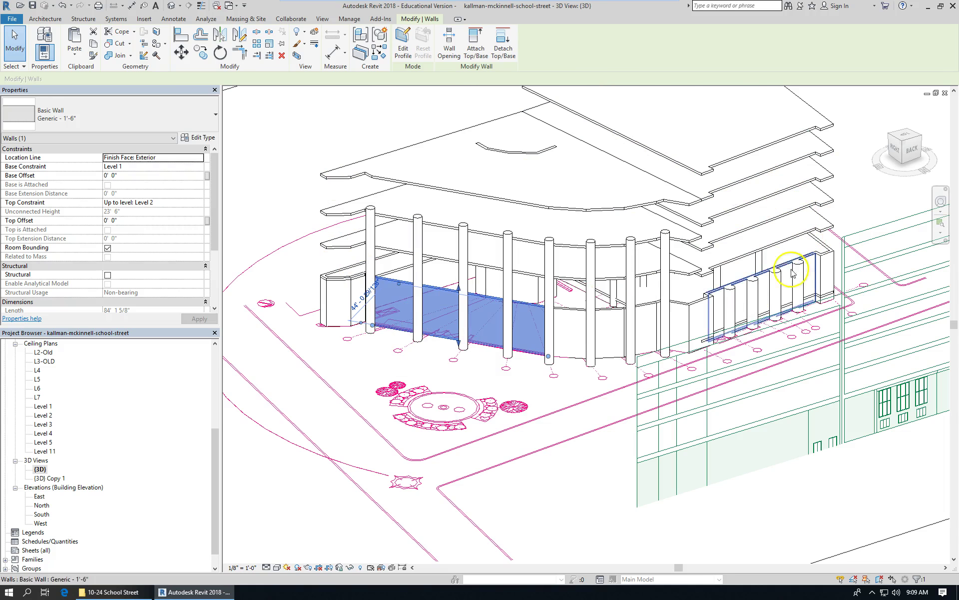
# Inspect the ground-floor exterior wall segments behind the columns in the 3D view
pyautogui.scroll(2, 555, 345)
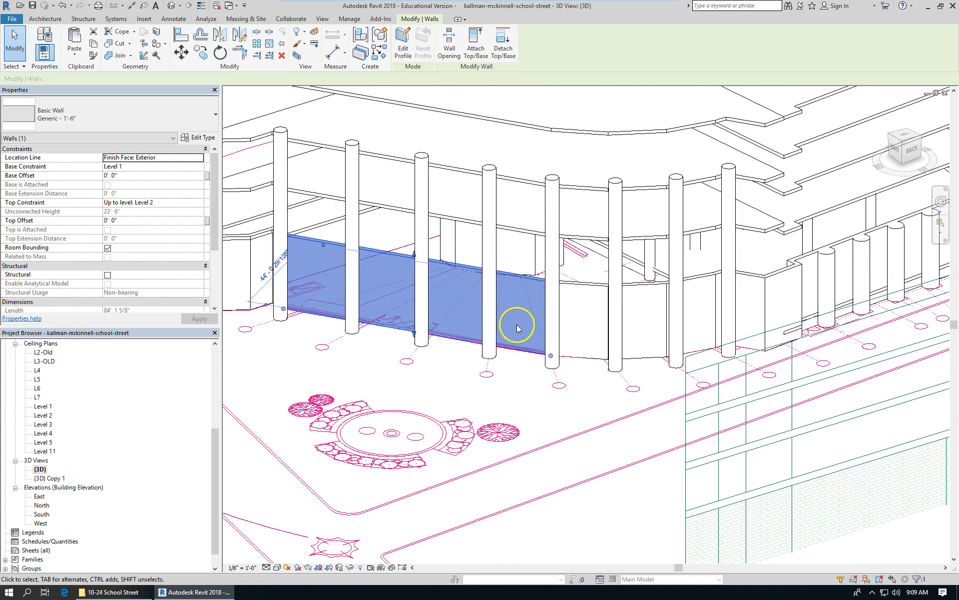
pyautogui.click(578, 288)
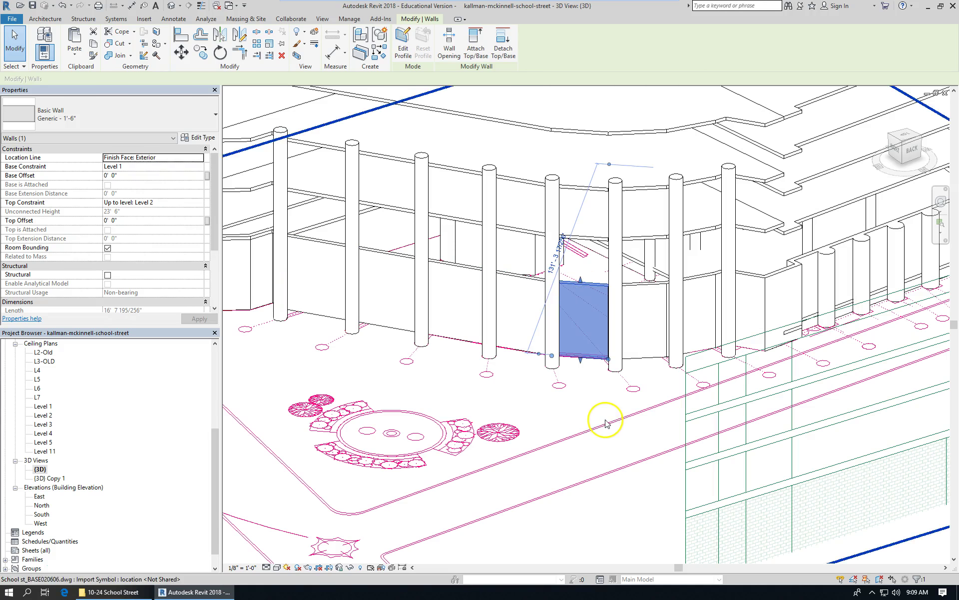
pyautogui.scroll(-2, 602, 417)
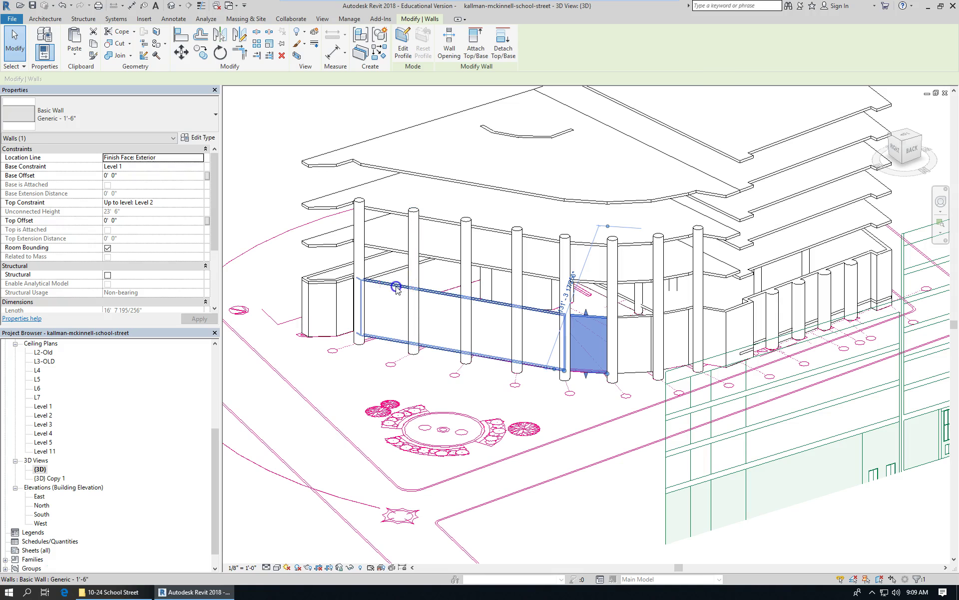
pyautogui.click(397, 290)
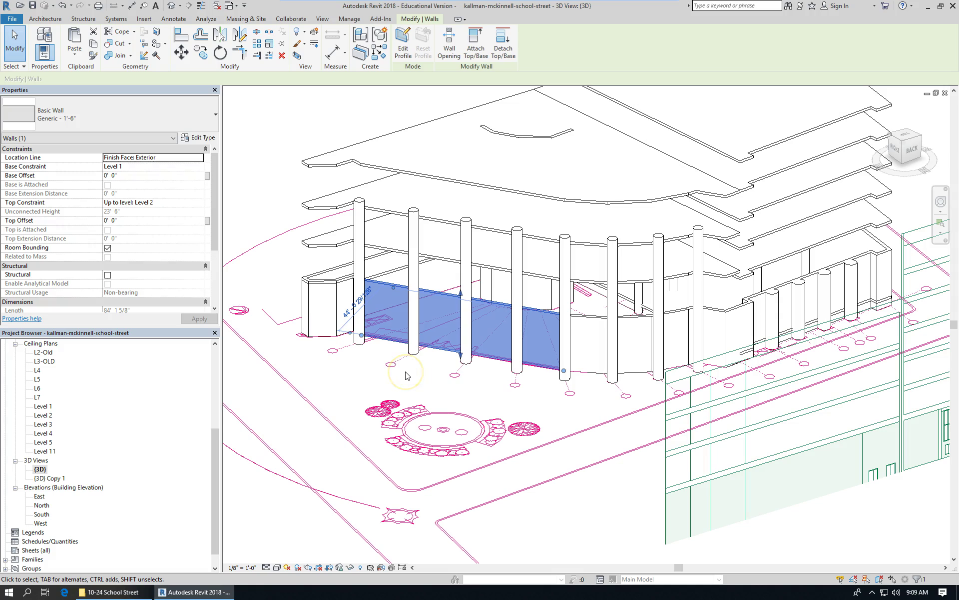
pyautogui.click(517, 329)
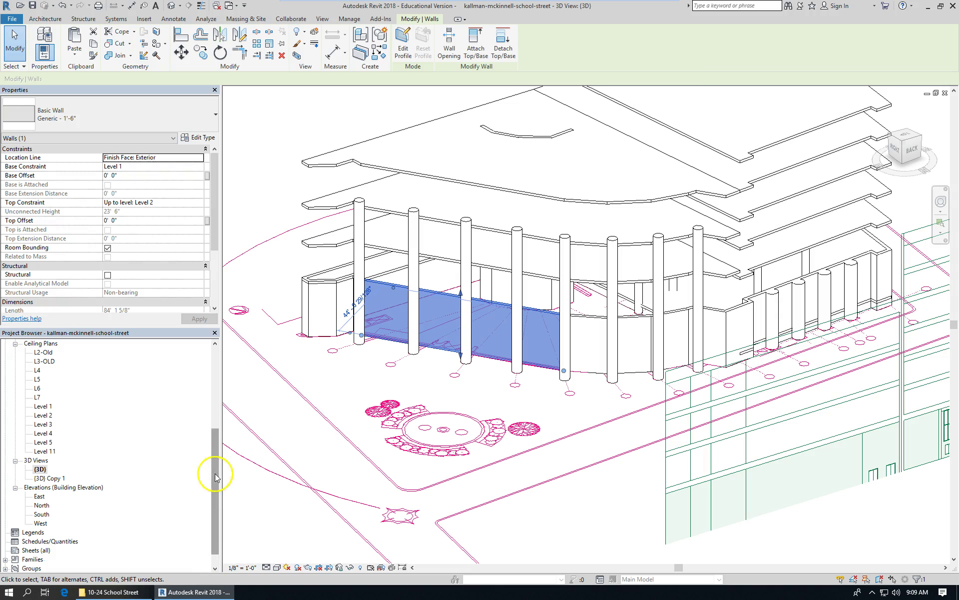
# Open the Level 1 floor plan and locate the angled facade walls behind the row of round columns
pyautogui.press('Escape')
pyautogui.moveTo(216, 476); pyautogui.dragTo(205, 374)
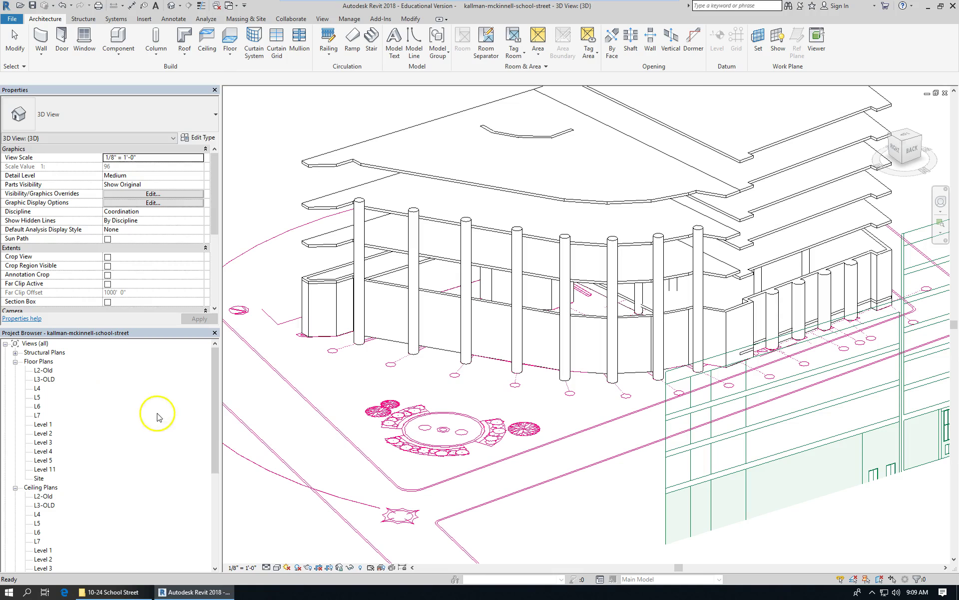
pyautogui.doubleClick(42, 424)
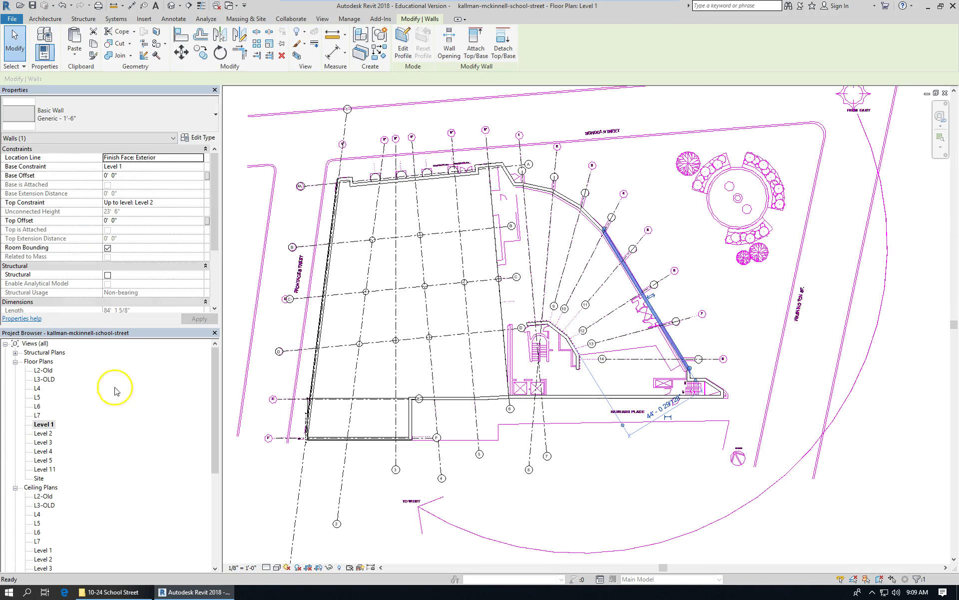
pyautogui.scroll(2, 714, 185)
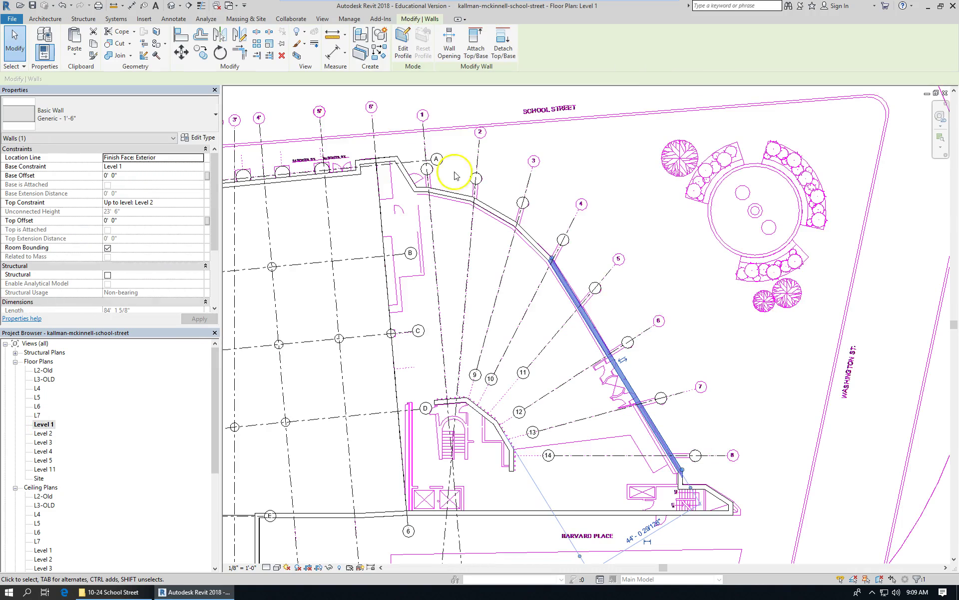
pyautogui.scroll(-2, 672, 399)
pyautogui.scroll(3, 621, 374)
pyautogui.click(638, 272)
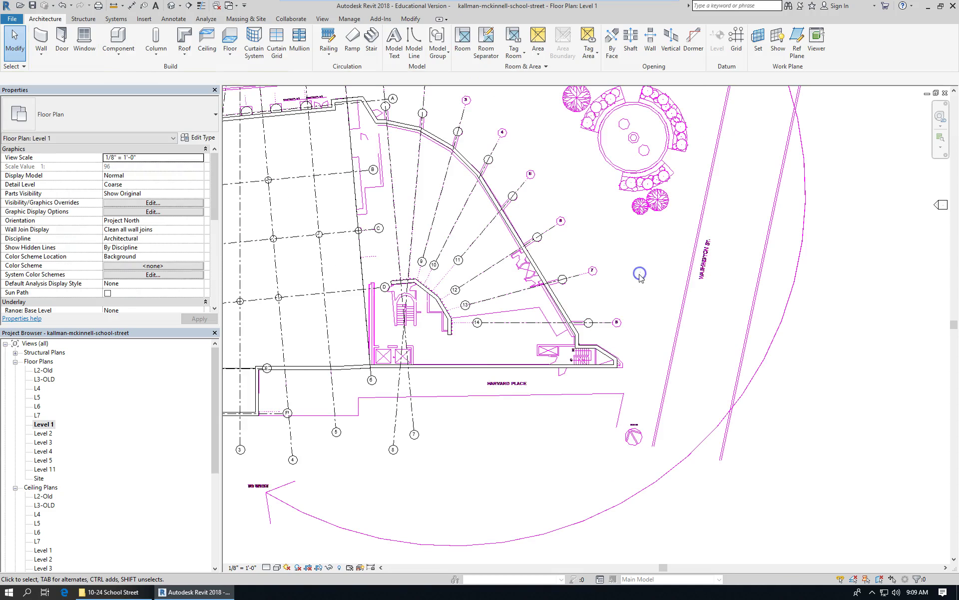
pyautogui.click(549, 293)
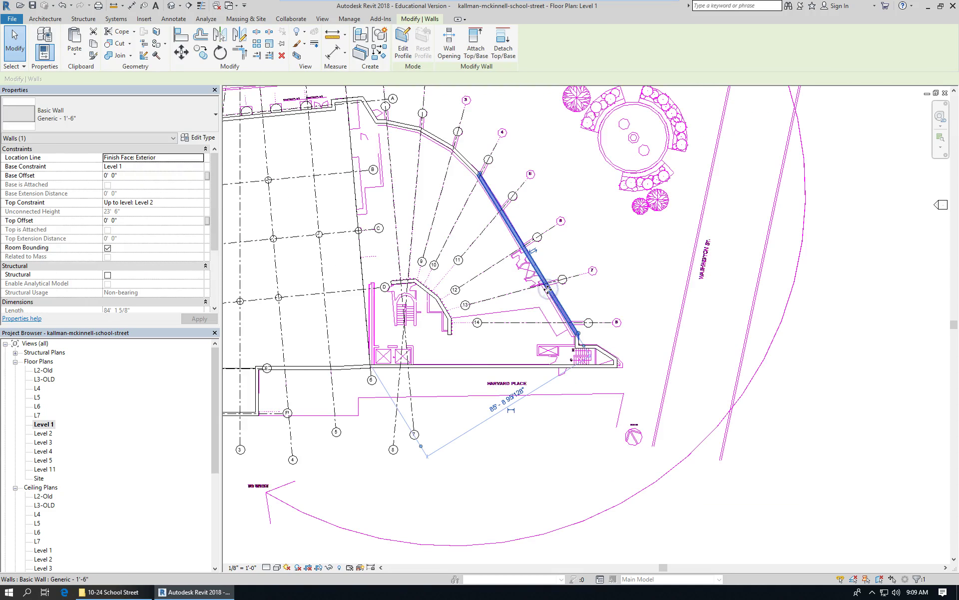
pyautogui.scroll(1, 380, 124)
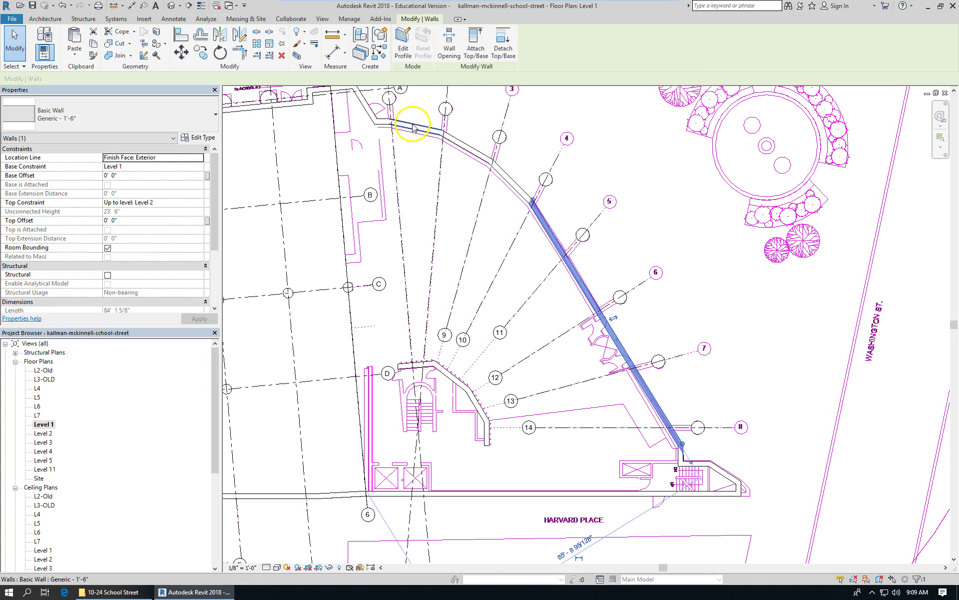
pyautogui.click(417, 125)
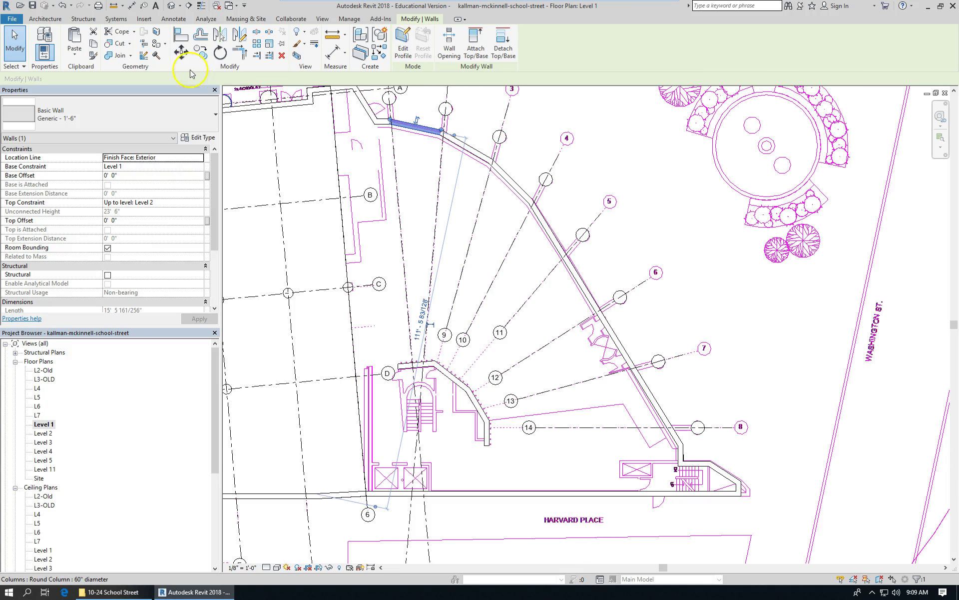
# Start a new wall of type Curtain Wall 1 and set its base offset to 2' 0"
pyautogui.click(46, 20)
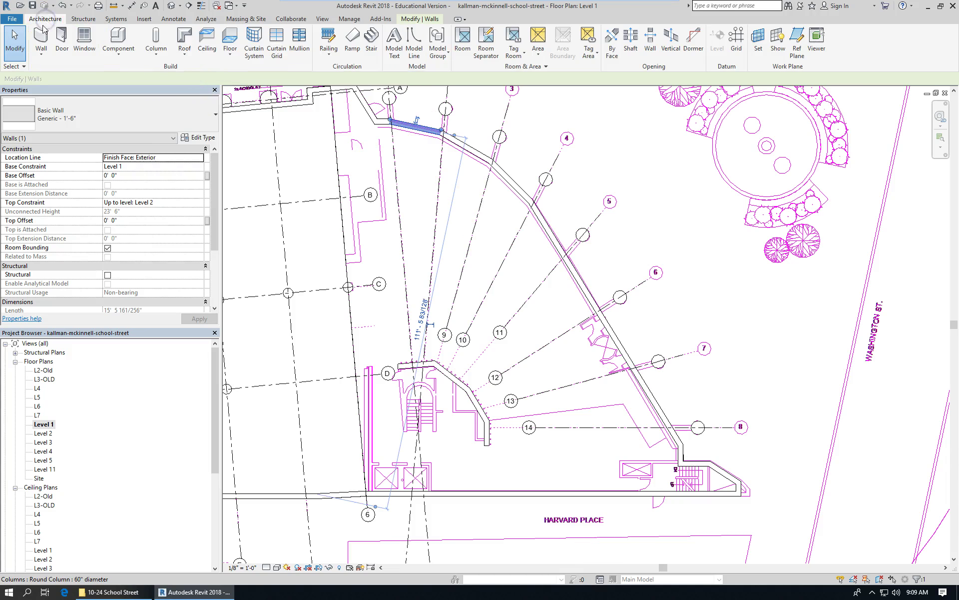
pyautogui.click(42, 36)
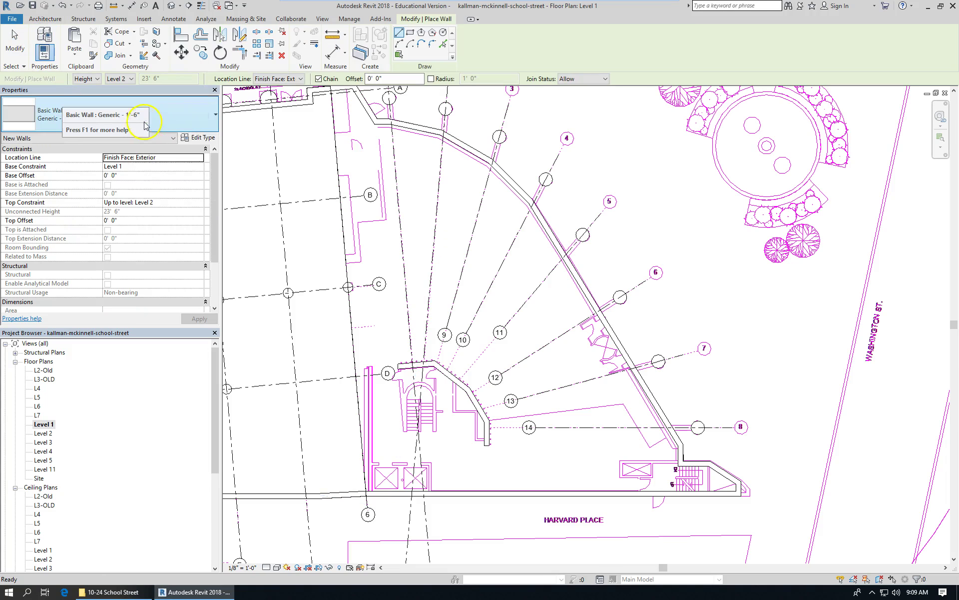
pyautogui.click(215, 114)
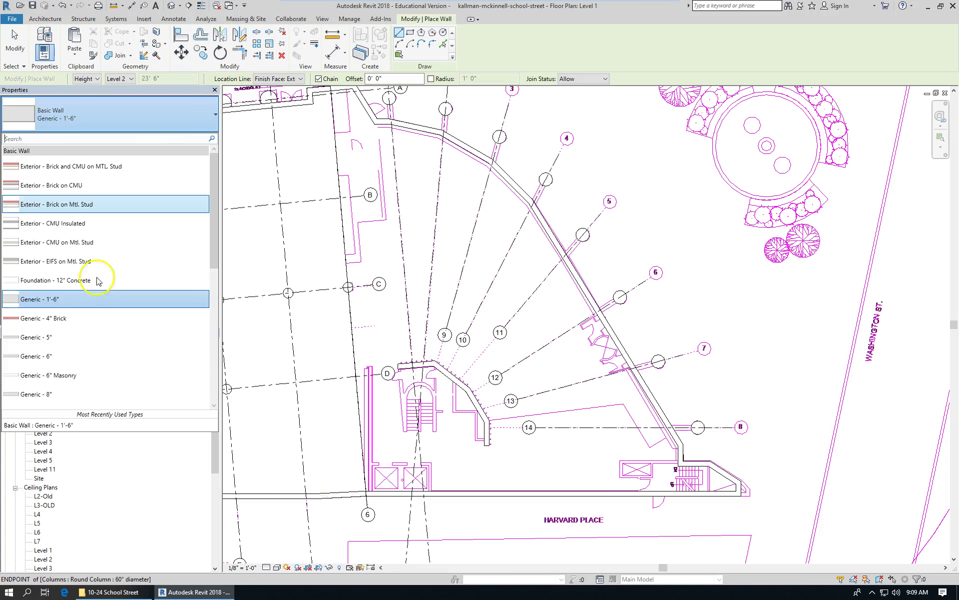
pyautogui.moveTo(212, 223); pyautogui.dragTo(212, 345)
pyautogui.click(72, 331)
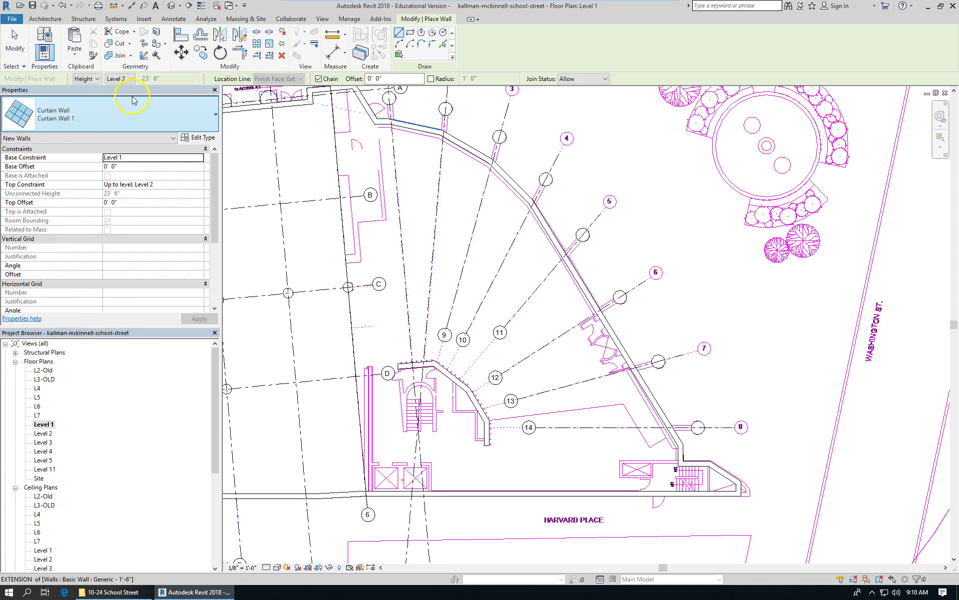
pyautogui.click(141, 167)
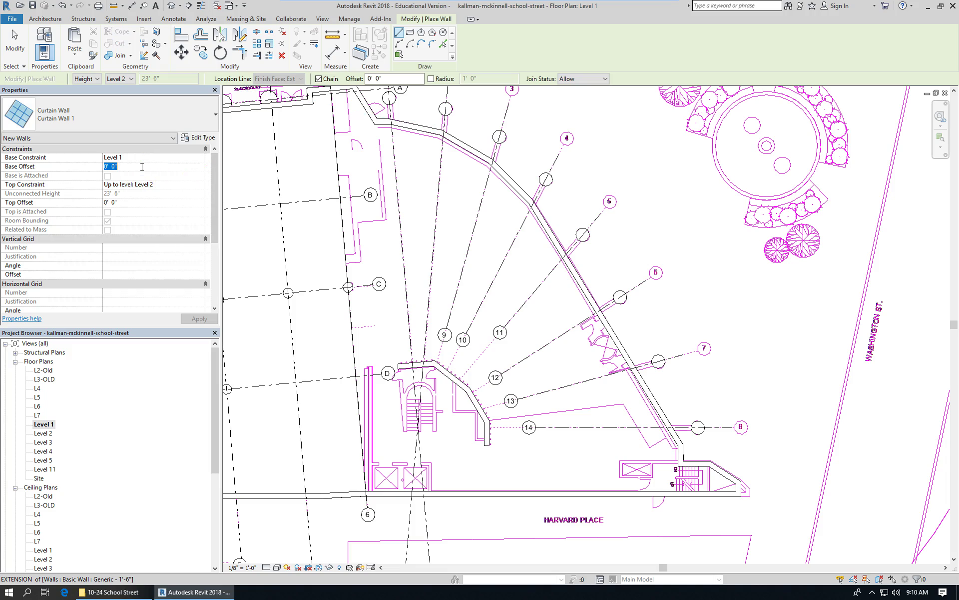
pyautogui.click(168, 187)
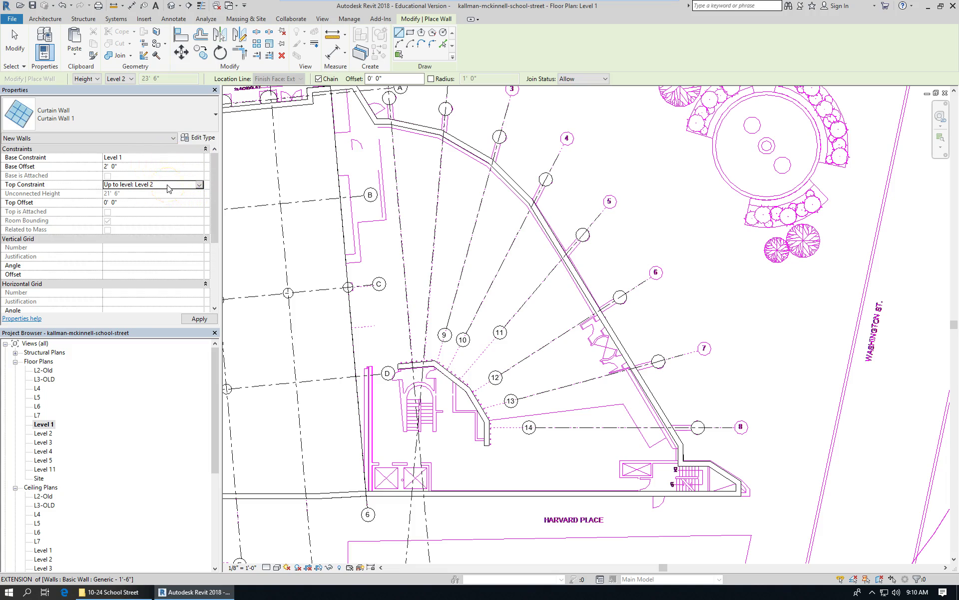
# Enable Automatically Embed in the type properties of Curtain Wall 1
pyautogui.click(204, 139)
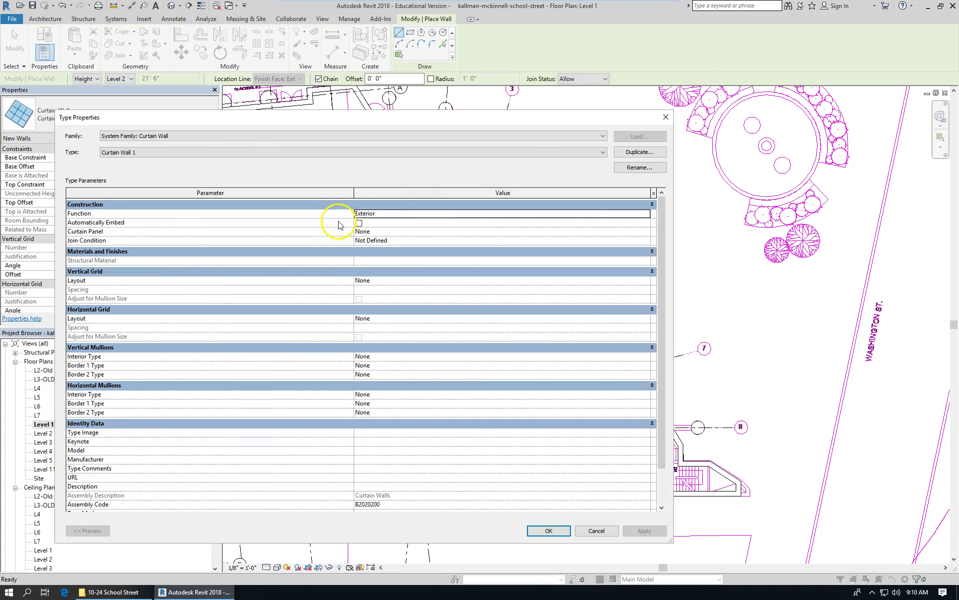
pyautogui.click(359, 222)
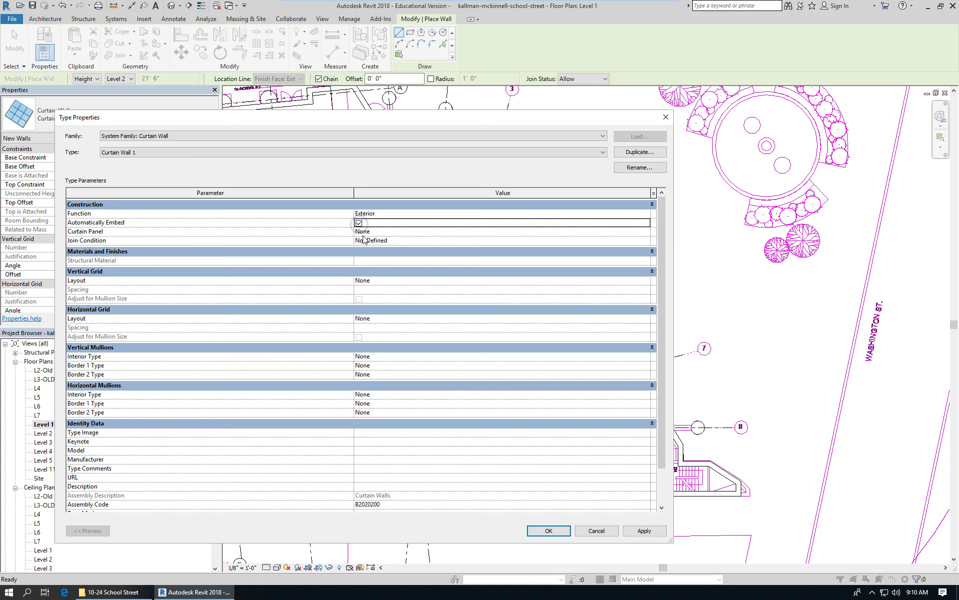
pyautogui.click(550, 531)
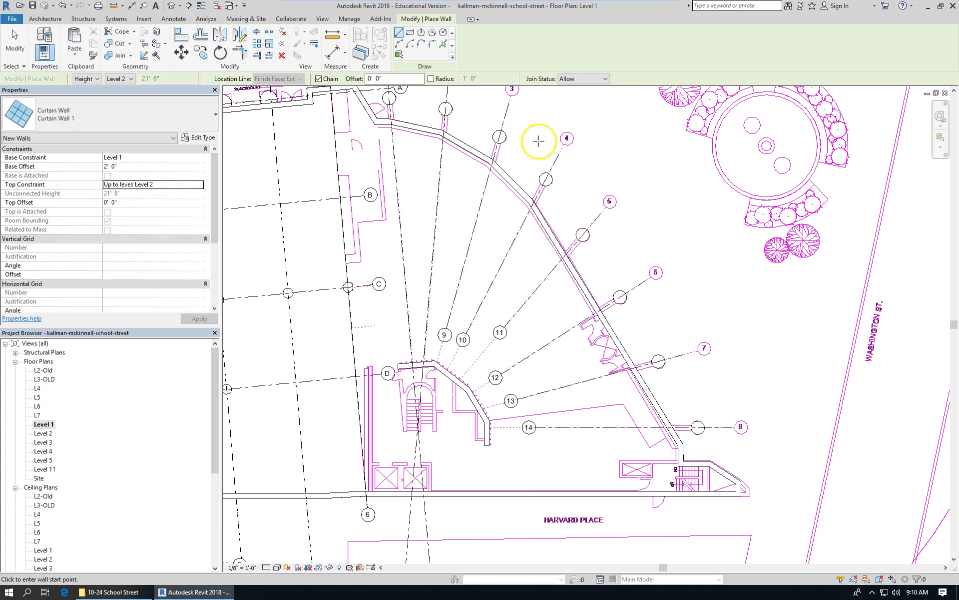
# Draw embedded curtain walls along the short horizontal wall, about 4' long, and the adjoining facade wall up to grid 2, about 15'-5" long
pyautogui.scroll(4, 382, 121)
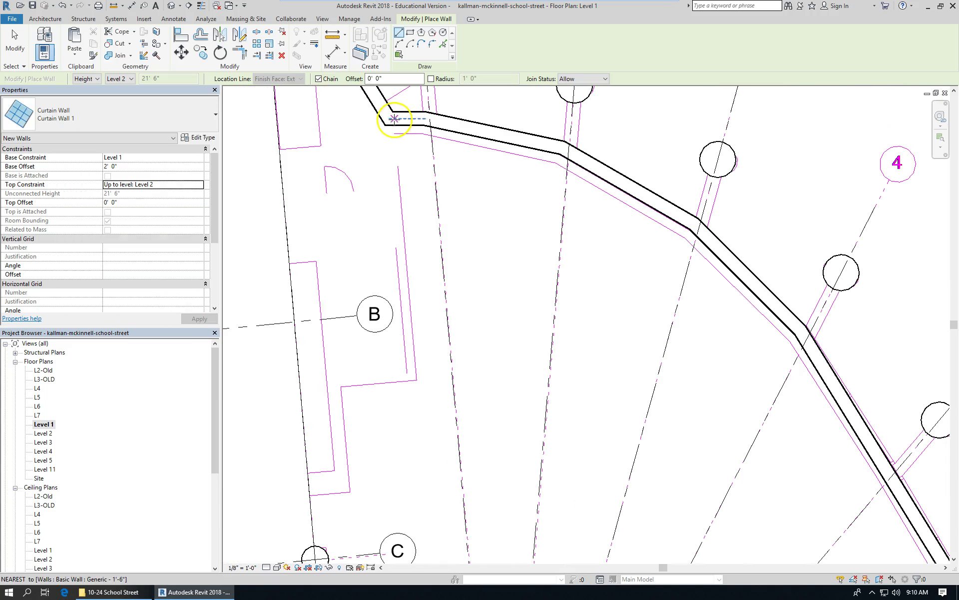
pyautogui.click(394, 118)
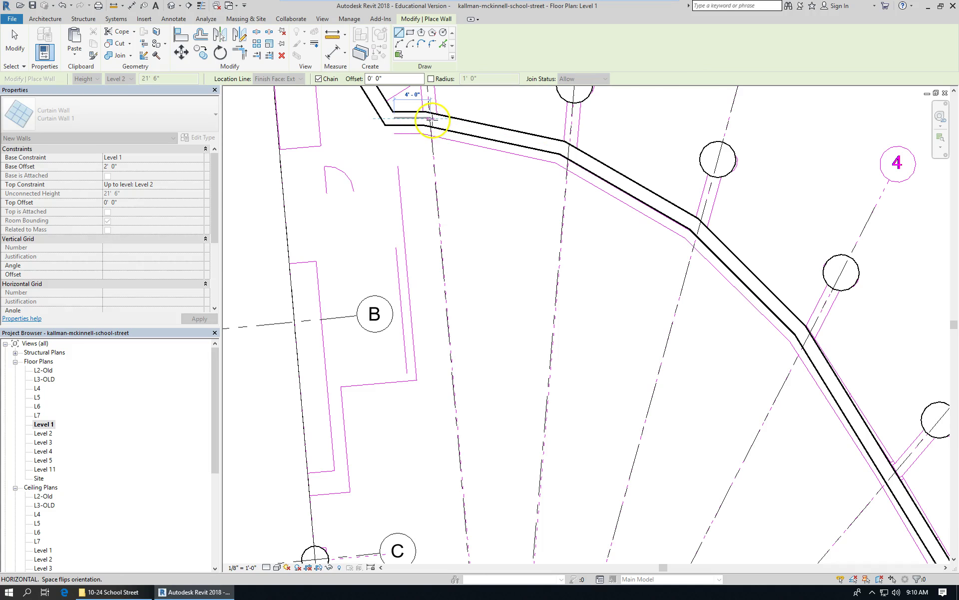
pyautogui.click(429, 118)
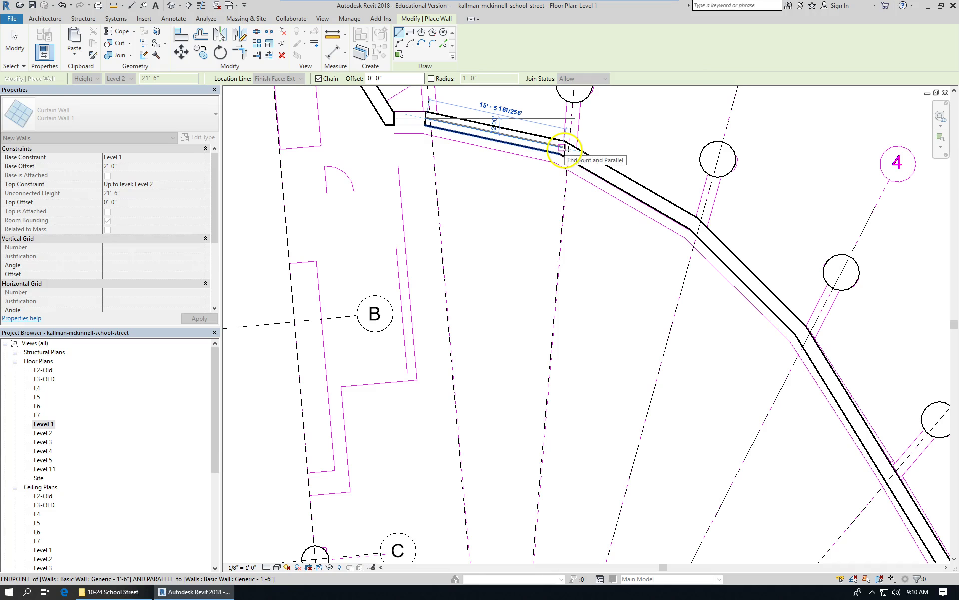
pyautogui.click(563, 148)
pyautogui.click(698, 225)
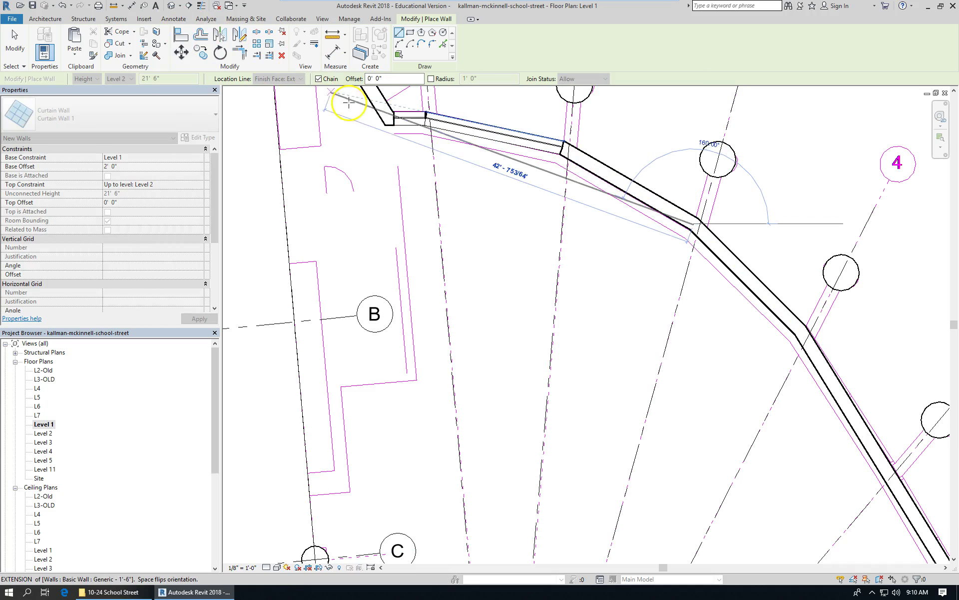
pyautogui.press('Escape')
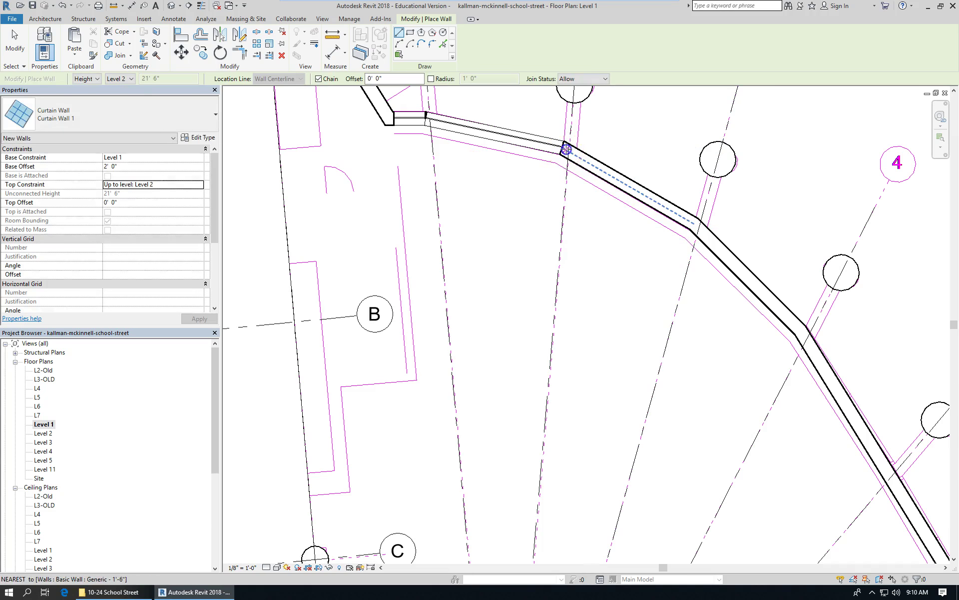
# Draw separate curtain walls in the facade walls between grids 2 and 3, about 16'-4" long, and grids 3 and 4, about 15'-6" long
pyautogui.click(566, 149)
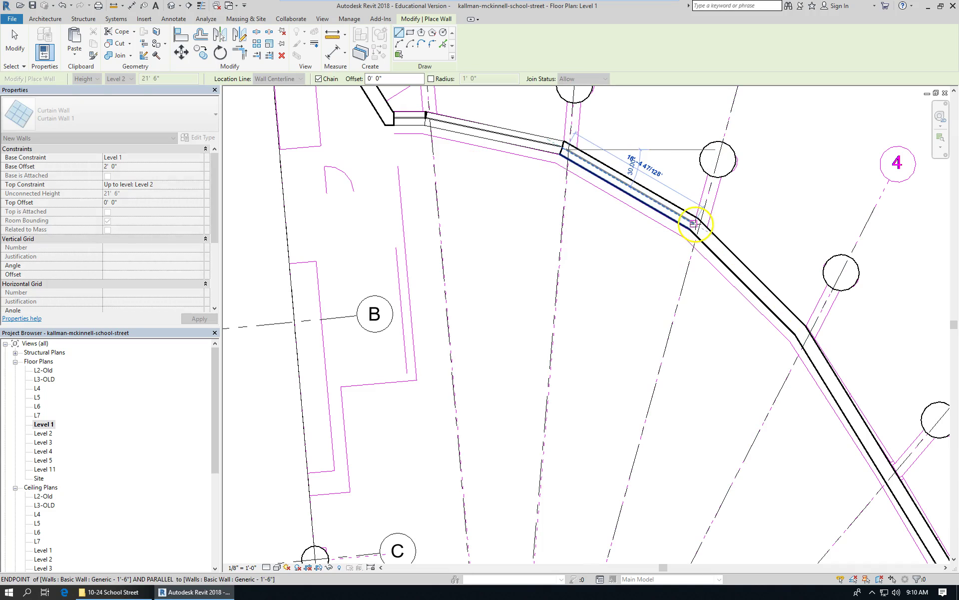
pyautogui.click(697, 222)
pyautogui.press('Escape')
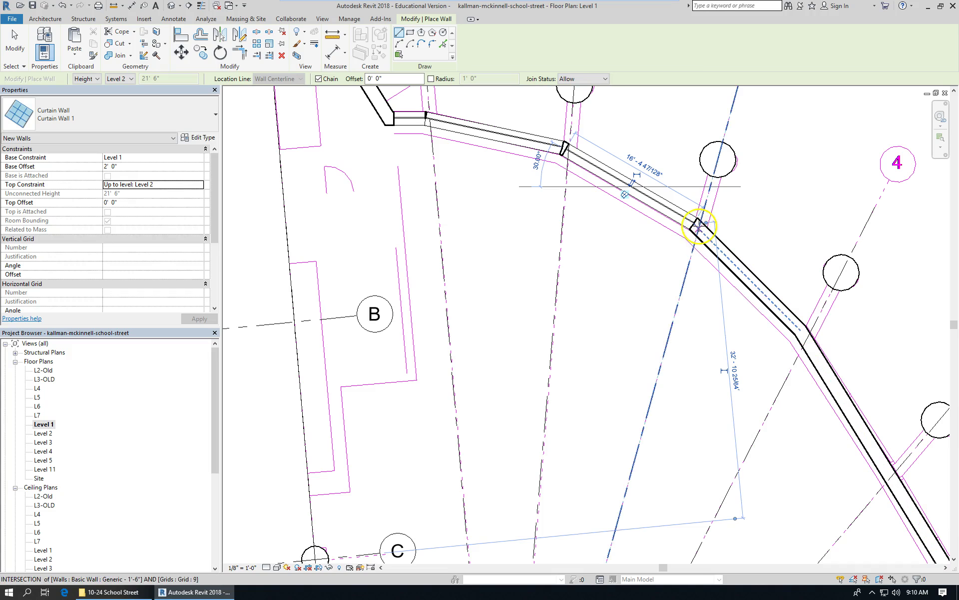
pyautogui.click(699, 226)
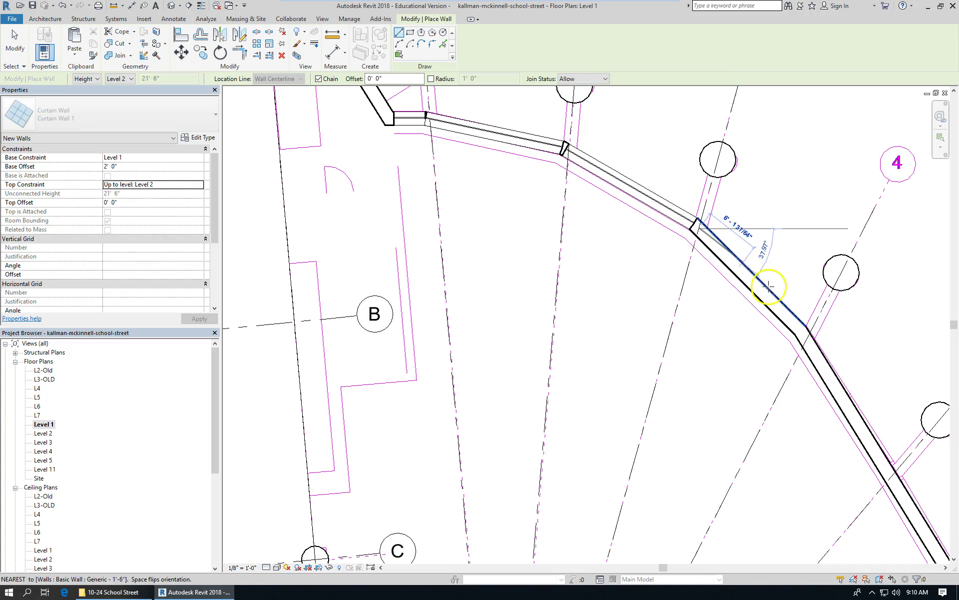
pyautogui.click(799, 327)
pyautogui.press('Escape')
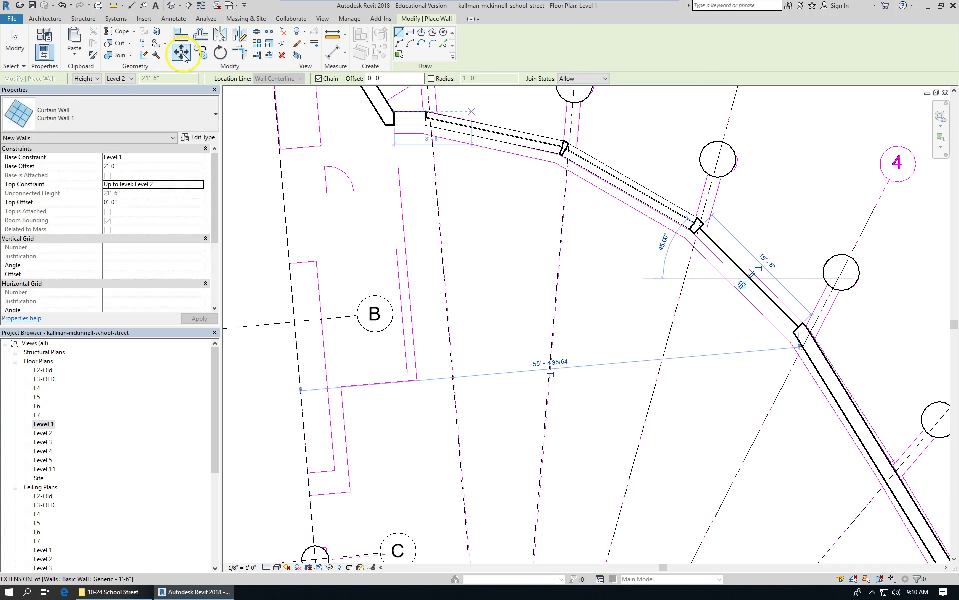
# Draw curtain walls along the long facade wall from grid 4 past grid 8 and down the short return to the stair, about 4'-6" long
pyautogui.scroll(-2, 240, 133)
pyautogui.scroll(4, 605, 258)
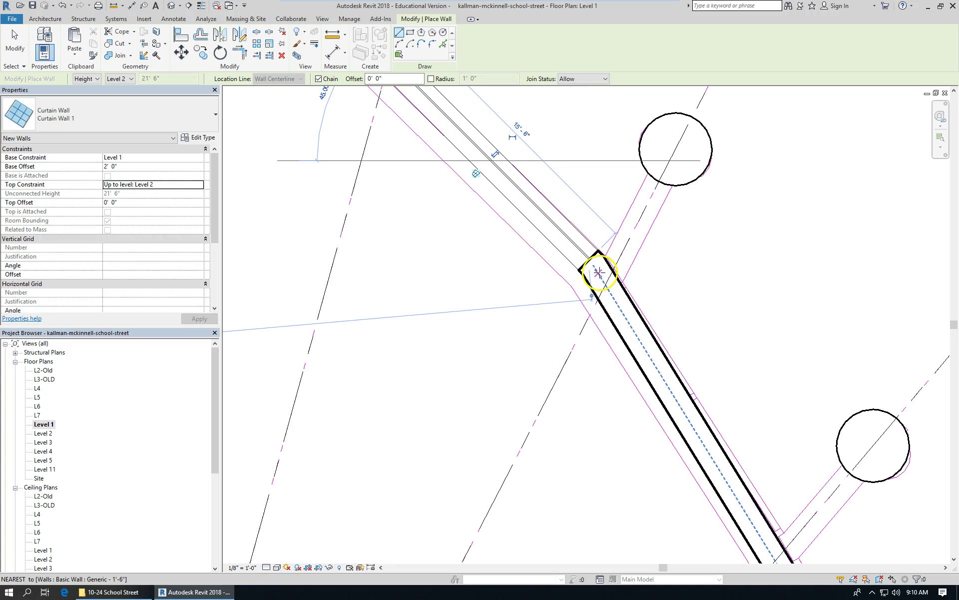
pyautogui.click(598, 271)
pyautogui.scroll(-4, 309, 88)
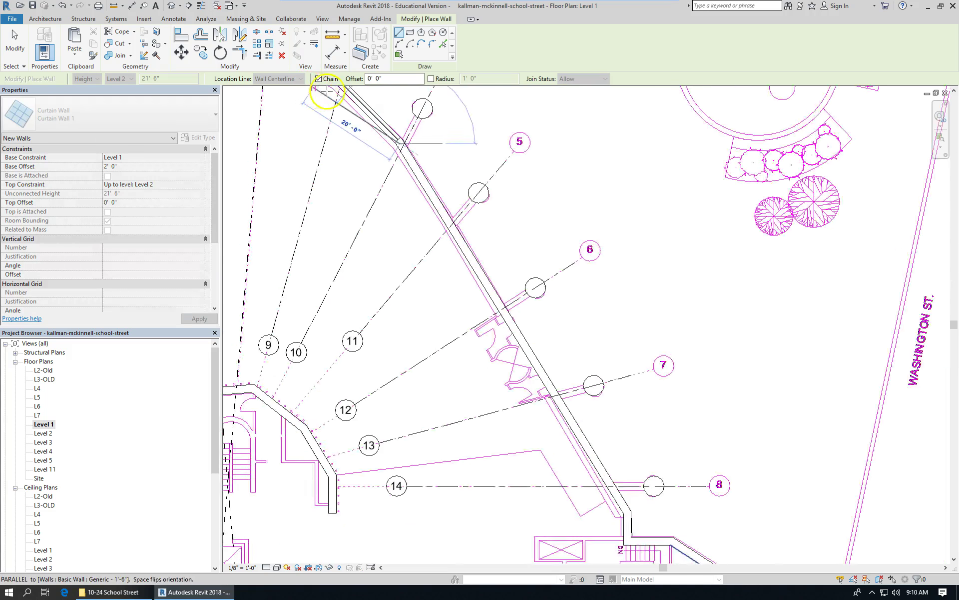
pyautogui.scroll(5, 507, 361)
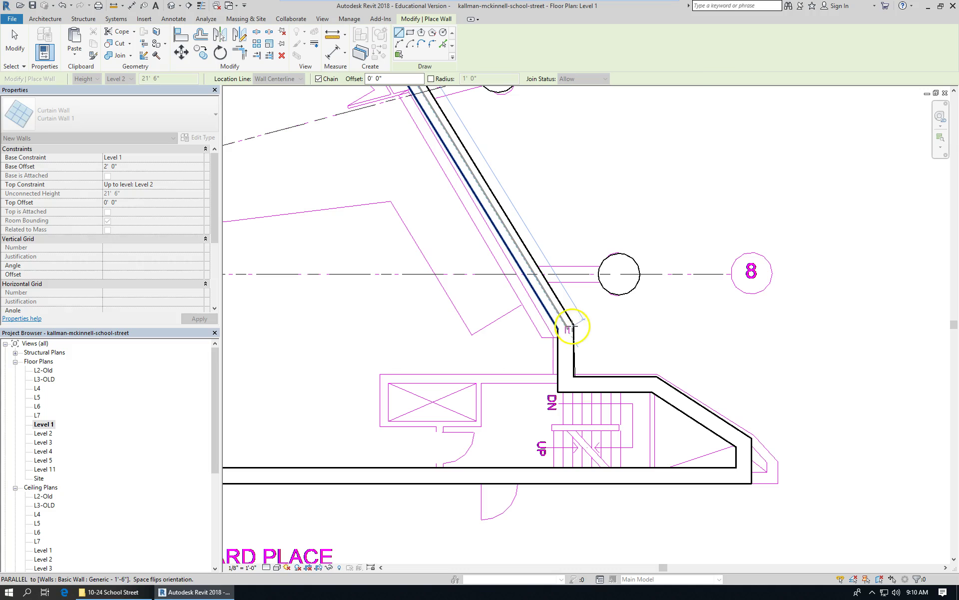
pyautogui.click(569, 325)
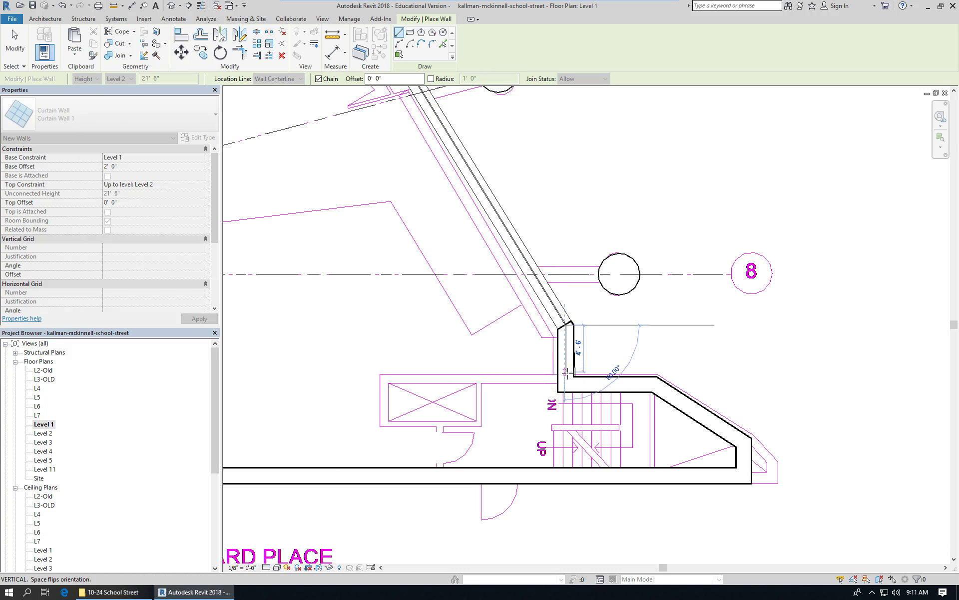
pyautogui.click(568, 374)
pyautogui.press('Escape')
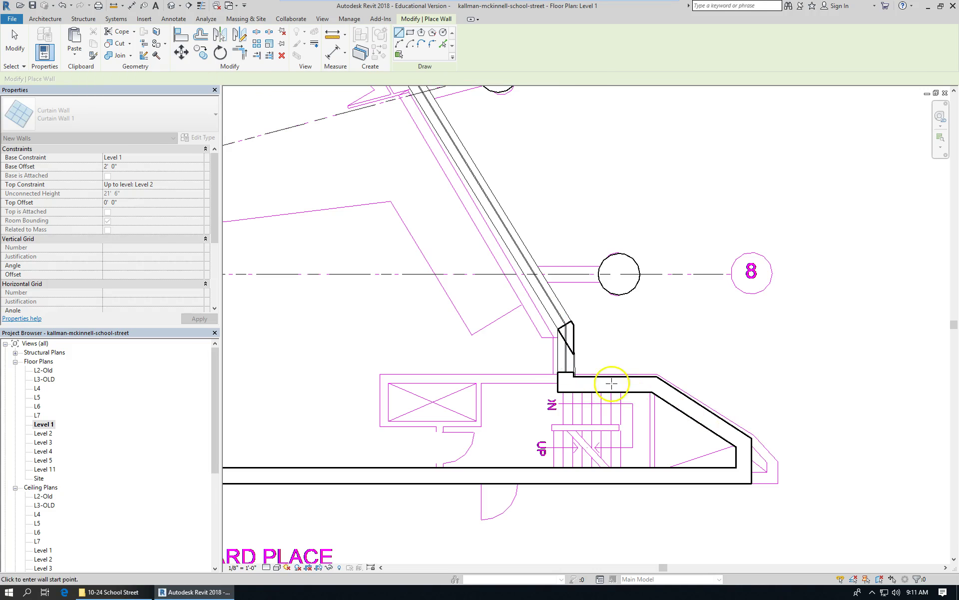
# Switch to the 3D view, set its visual style to Shaded, and end the wall placement command
pyautogui.scroll(-3, 620, 341)
pyautogui.scroll(-3, 614, 364)
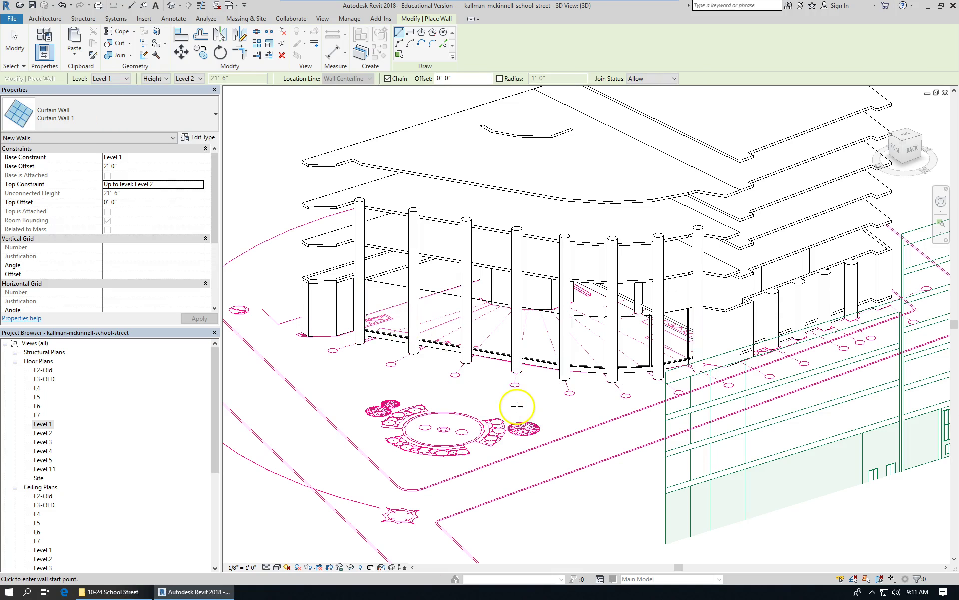
pyautogui.click(277, 568)
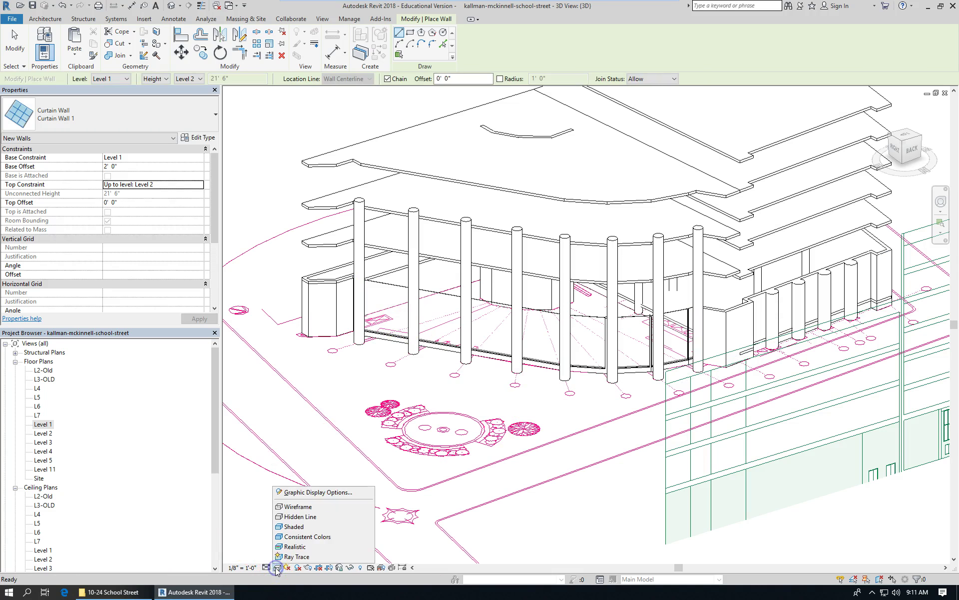
pyautogui.click(318, 526)
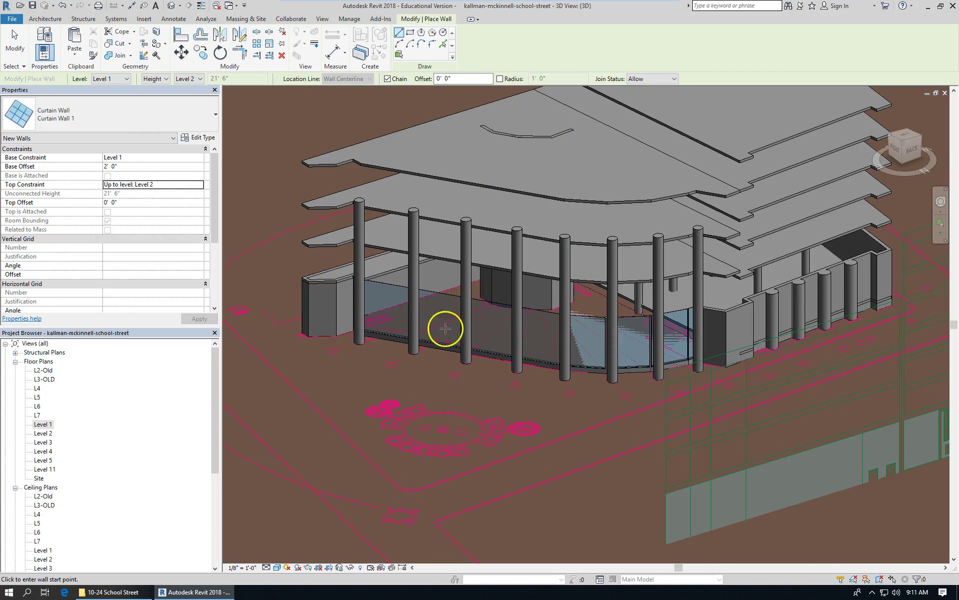
pyautogui.press('a')
pyautogui.press('l')
pyautogui.click(12, 34)
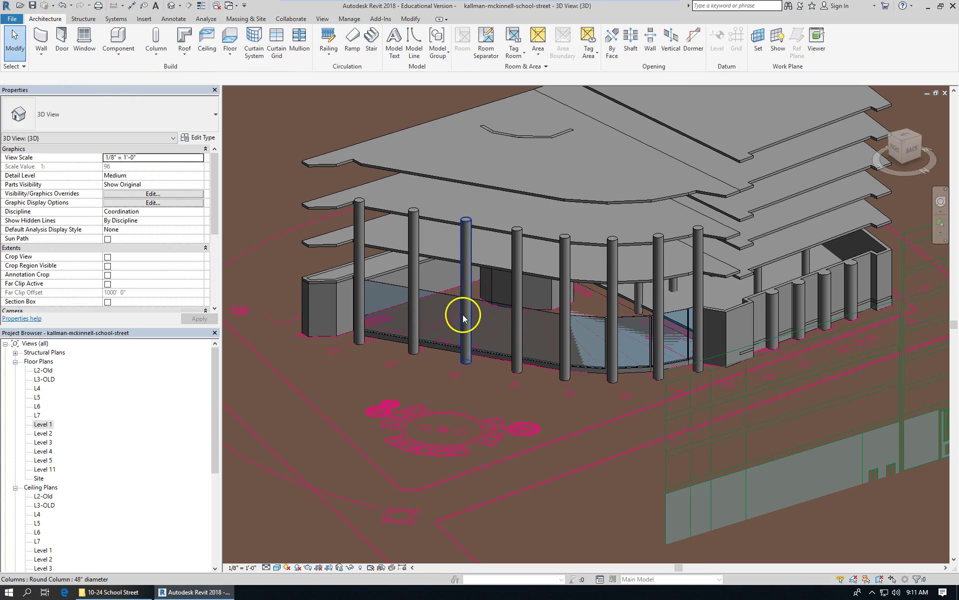
# Set the top constraint of all six Curtain Wall 1 facade walls to Up to level: Level 5
pyautogui.press('Tab')
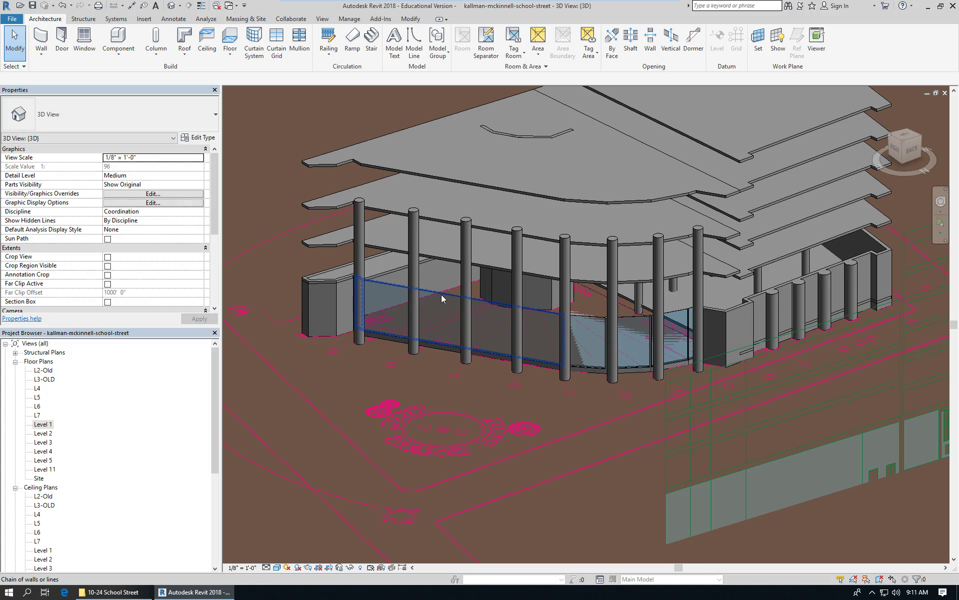
pyautogui.click(441, 297)
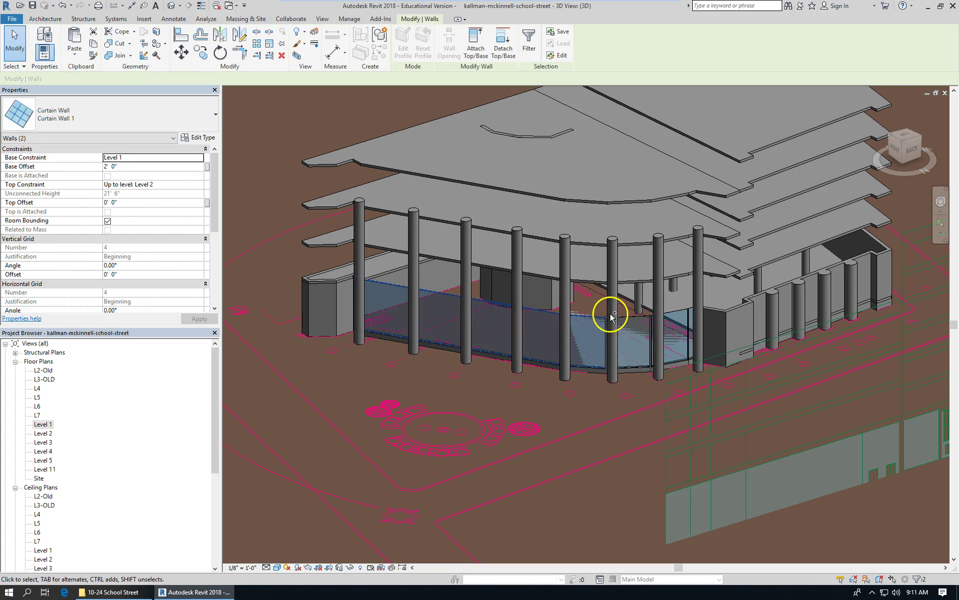
pyautogui.keyDown('ctrl'); pyautogui.click(694, 314); pyautogui.keyUp('ctrl')
pyautogui.keyDown('ctrl'); pyautogui.click(680, 315); pyautogui.keyUp('ctrl')
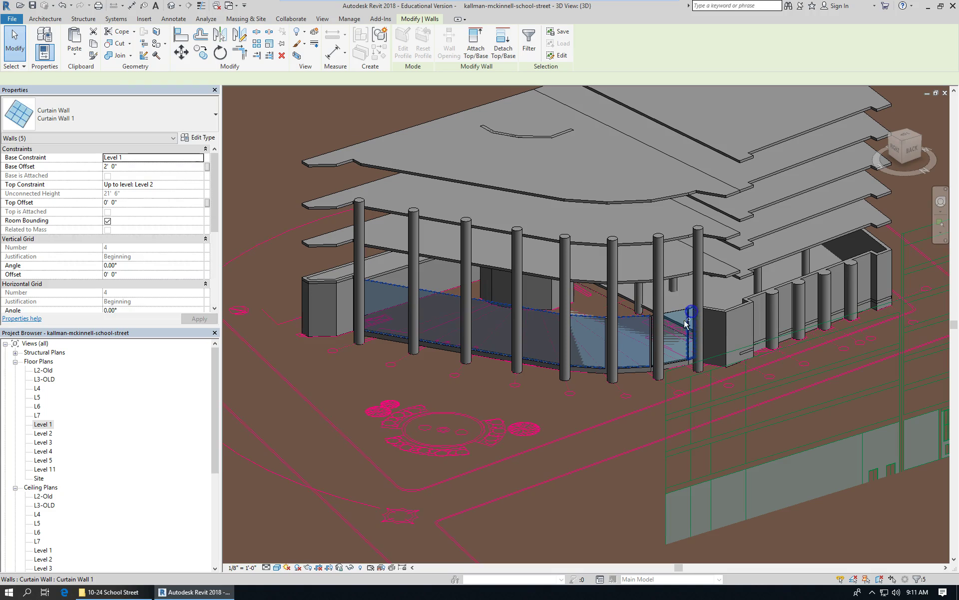
pyautogui.keyDown('ctrl'); pyautogui.click(679, 316); pyautogui.keyUp('ctrl')
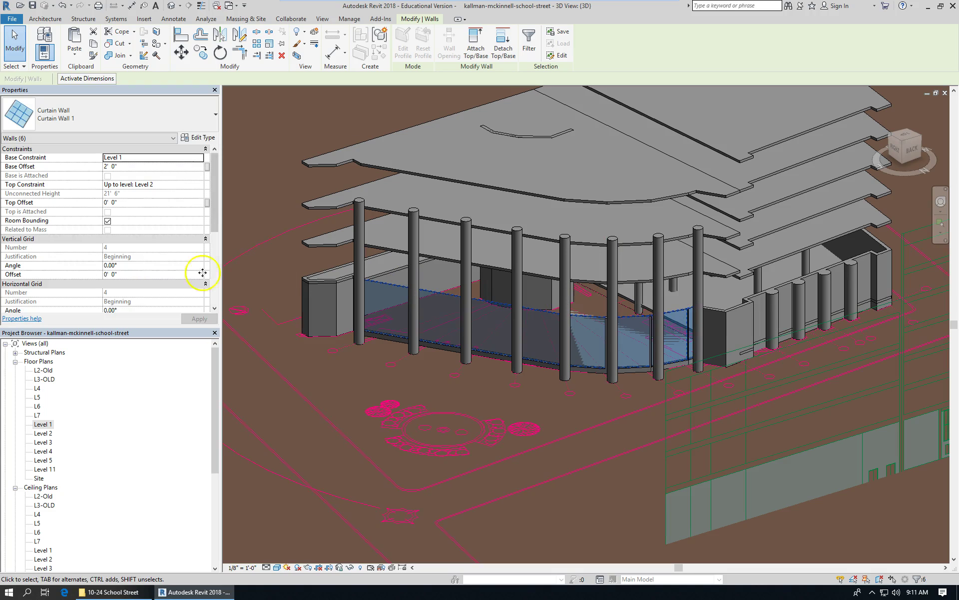
pyautogui.click(194, 188)
pyautogui.click(200, 184)
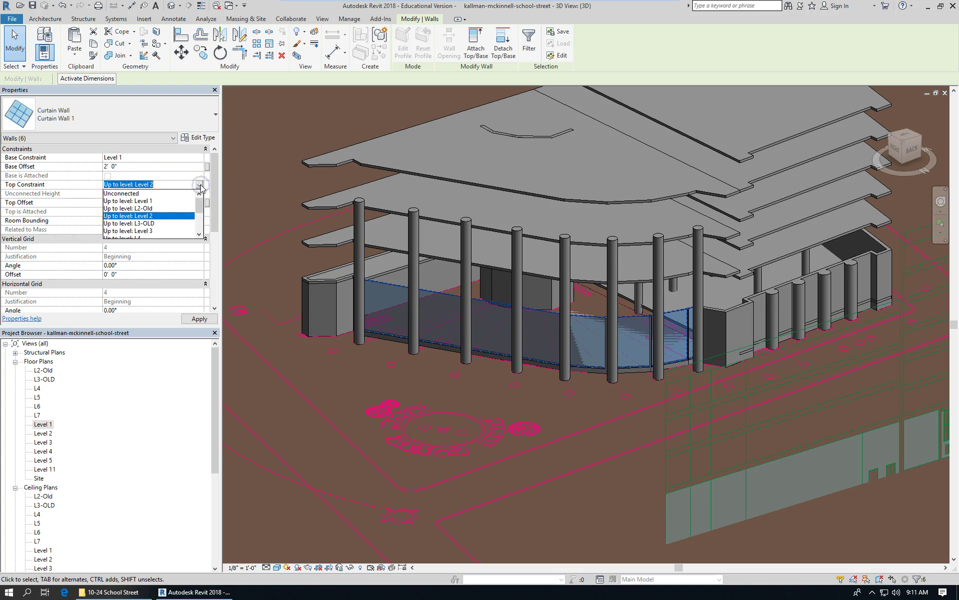
pyautogui.click(202, 232)
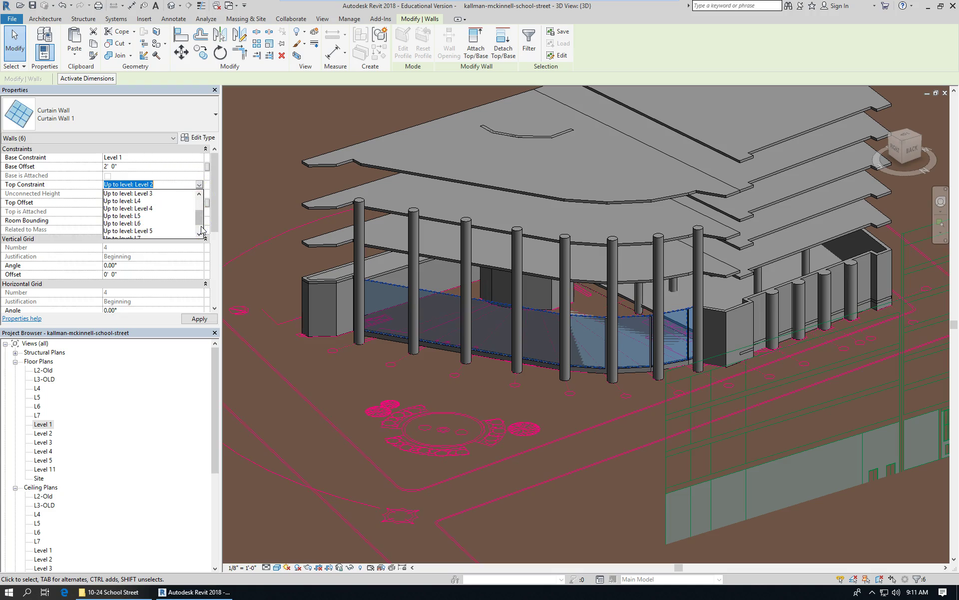
pyautogui.click(141, 231)
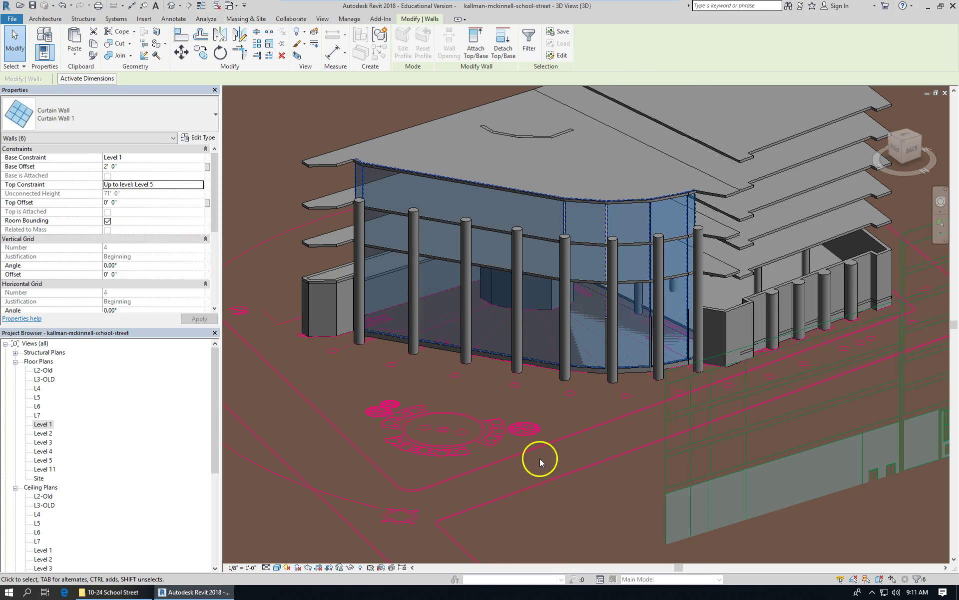
pyautogui.scroll(-3, 540, 458)
pyautogui.scroll(2, 553, 460)
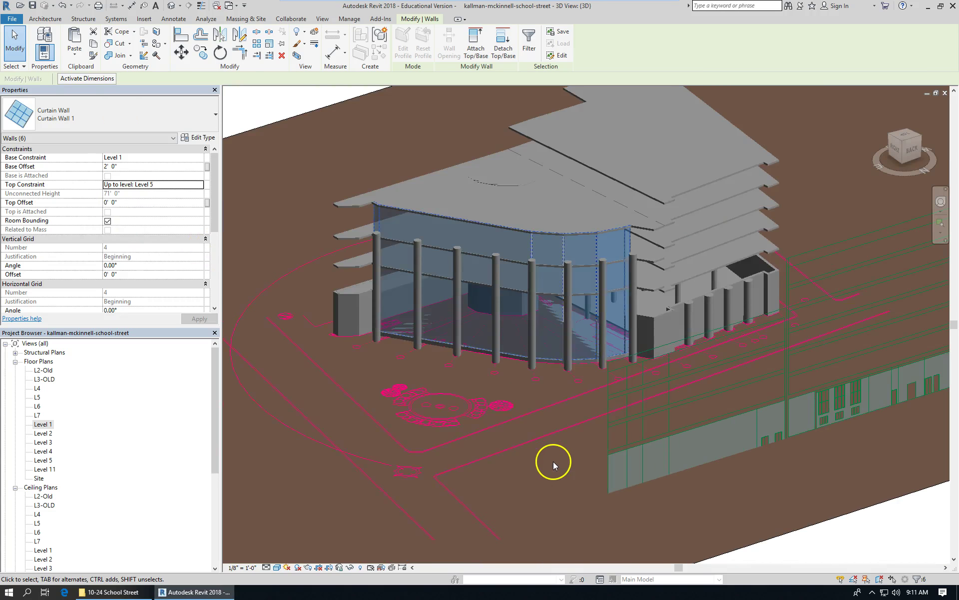
pyautogui.keyDown('shift'); pyautogui.moveTo(553, 447); pyautogui.dragTo(510, 436, button='middle'); pyautogui.keyUp('shift')
pyautogui.scroll(4, 435, 389)
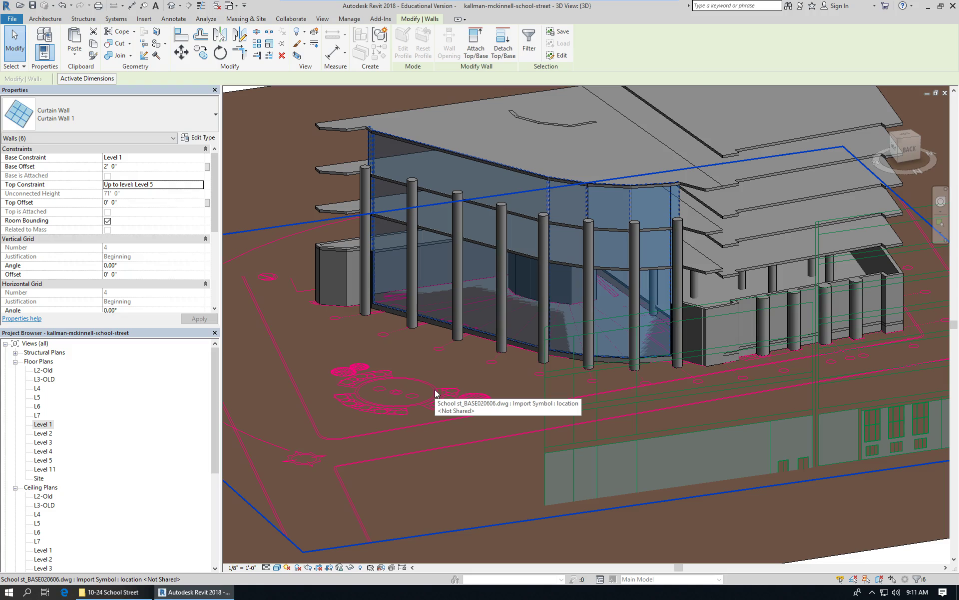
# Switch to Google Chrome to look up reference images of the building
pyautogui.moveTo(86, 597)
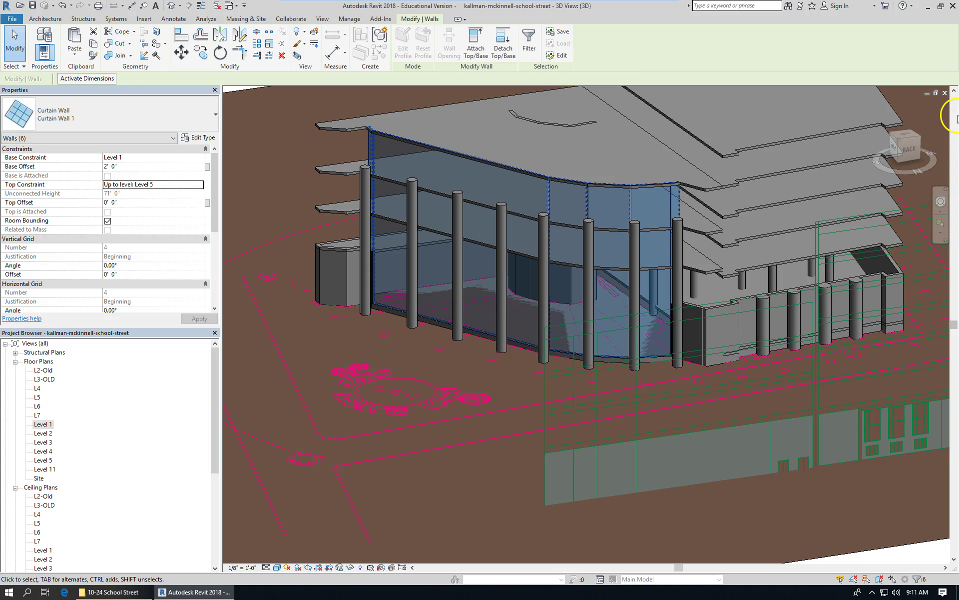
pyautogui.click(10, 592)
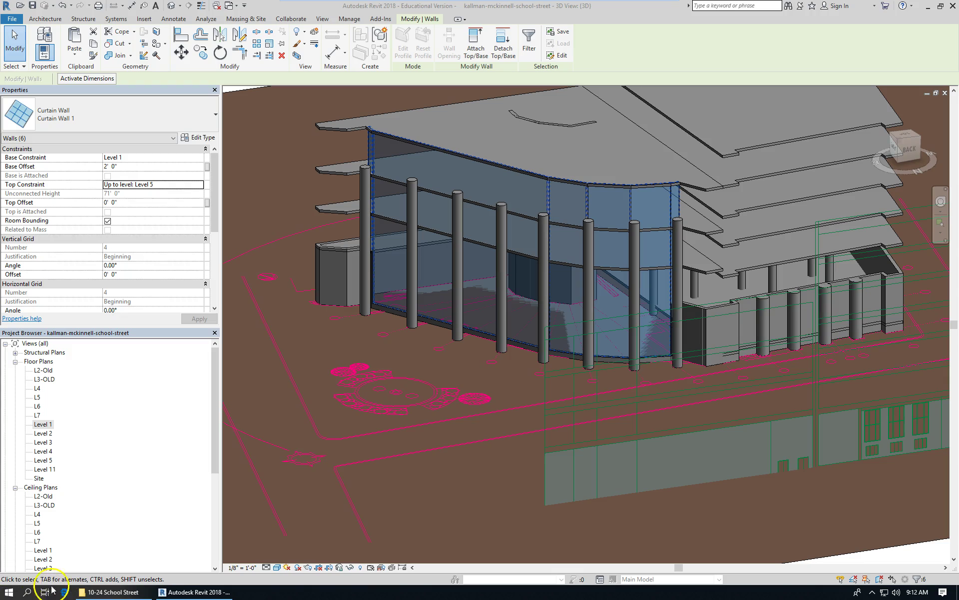
pyautogui.click(10, 592)
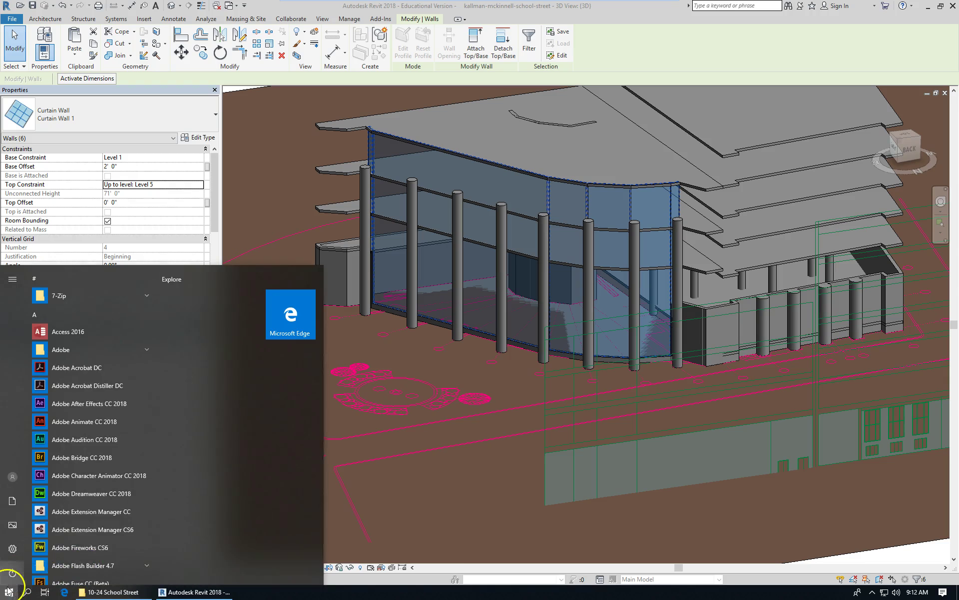
pyautogui.scroll(-10, 118, 485)
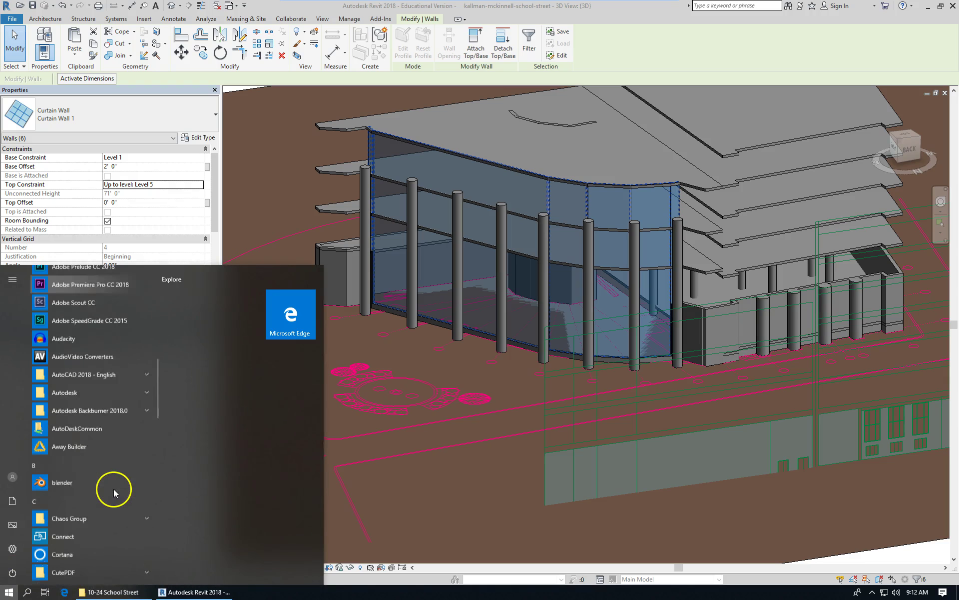
pyautogui.scroll(-5, 114, 488)
pyautogui.scroll(-5, 114, 491)
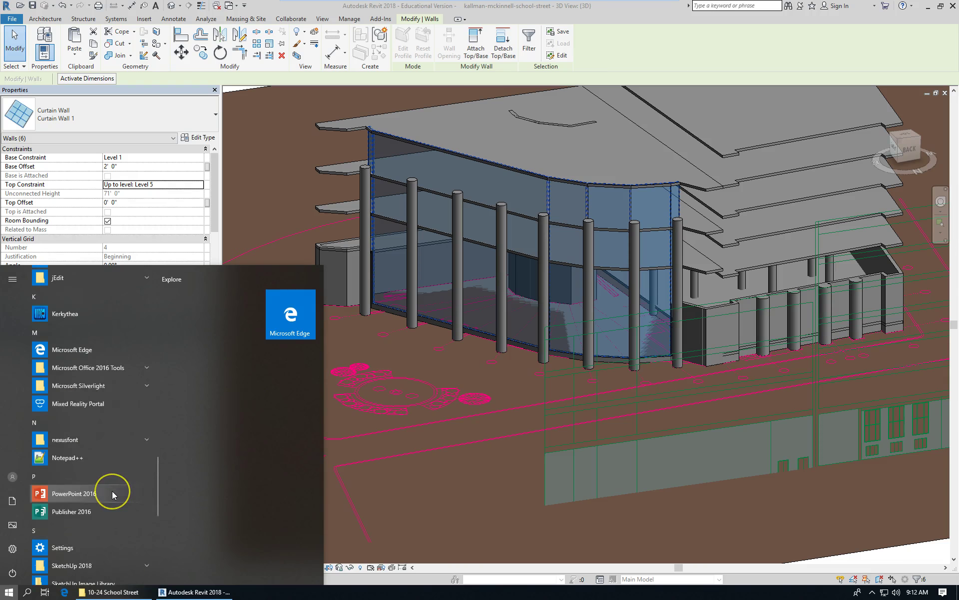
pyautogui.scroll(-4, 112, 490)
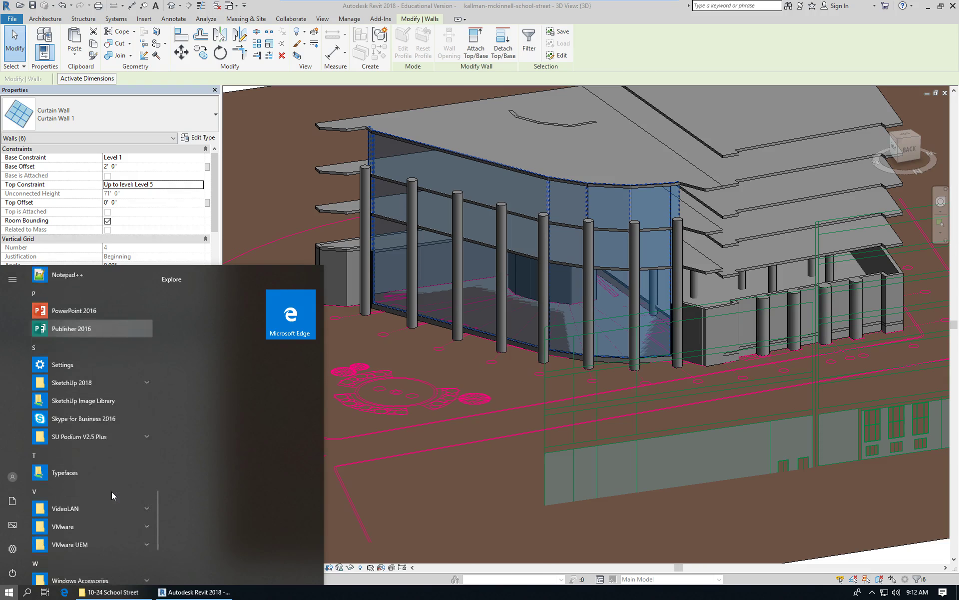
pyautogui.scroll(4, 112, 491)
pyautogui.scroll(4, 108, 485)
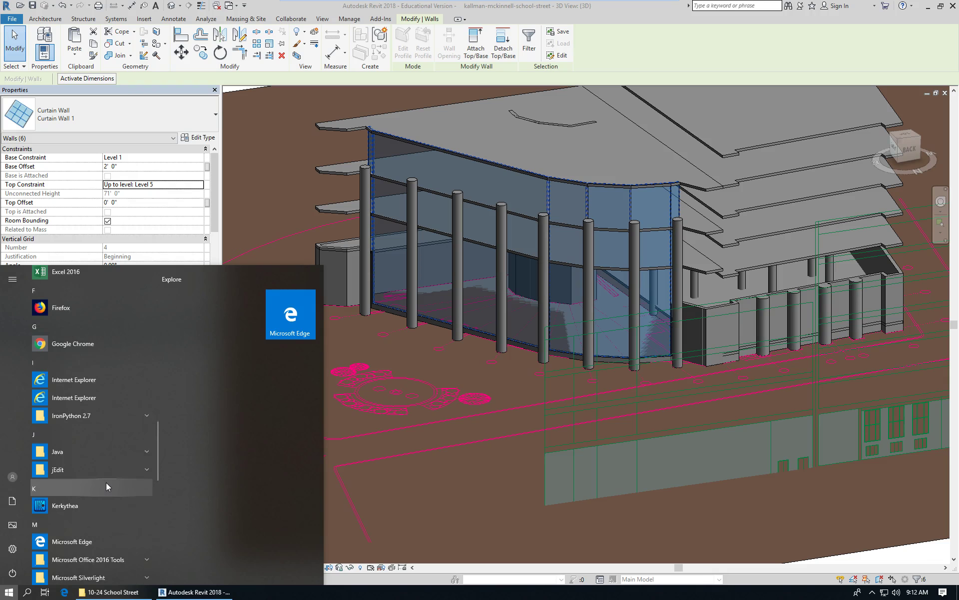
pyautogui.click(71, 349)
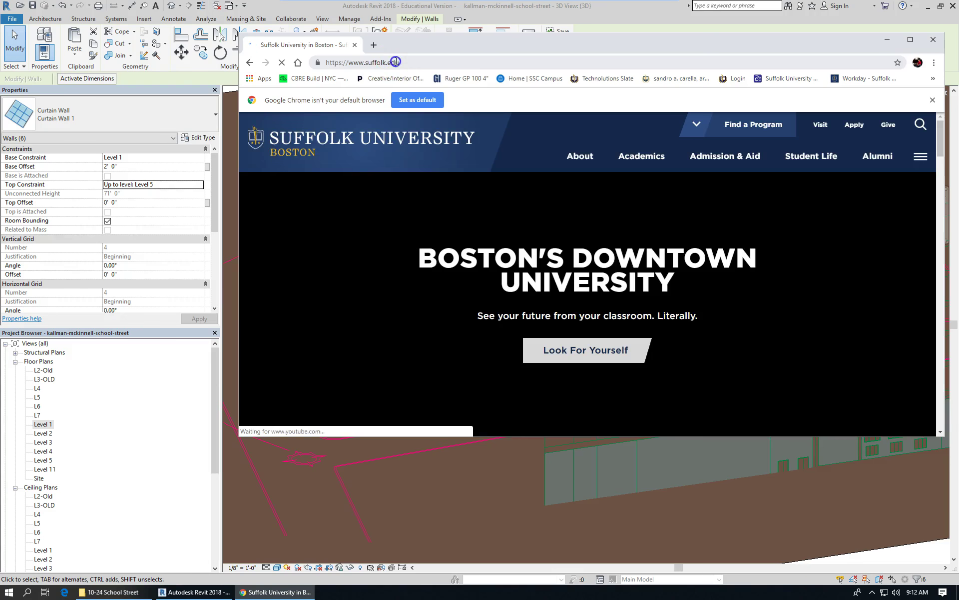
# Search Google for the School Street building's address in Boston and open its Street View
pyautogui.click(395, 62)
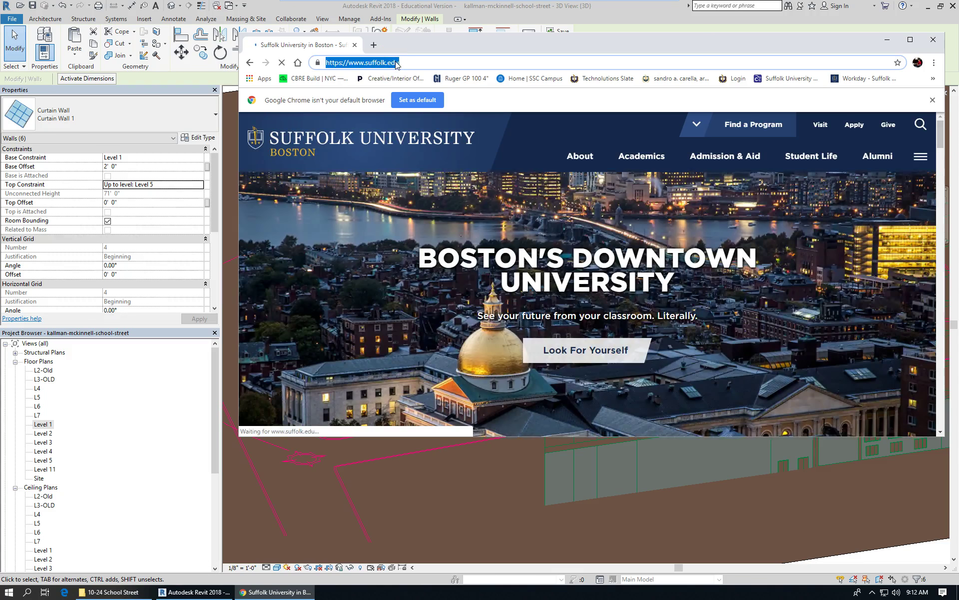
pyautogui.write('24 schoo')
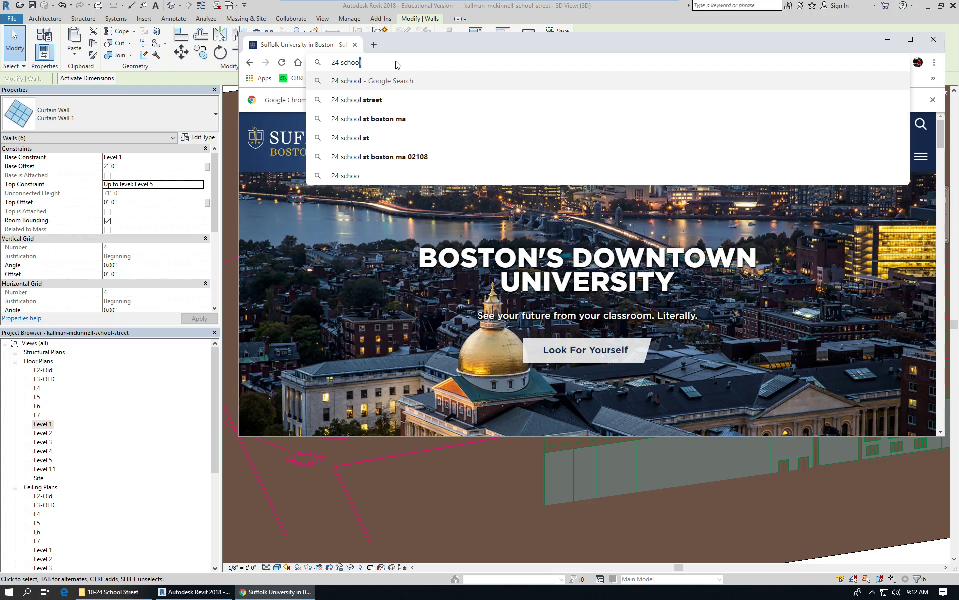
pyautogui.click(409, 120)
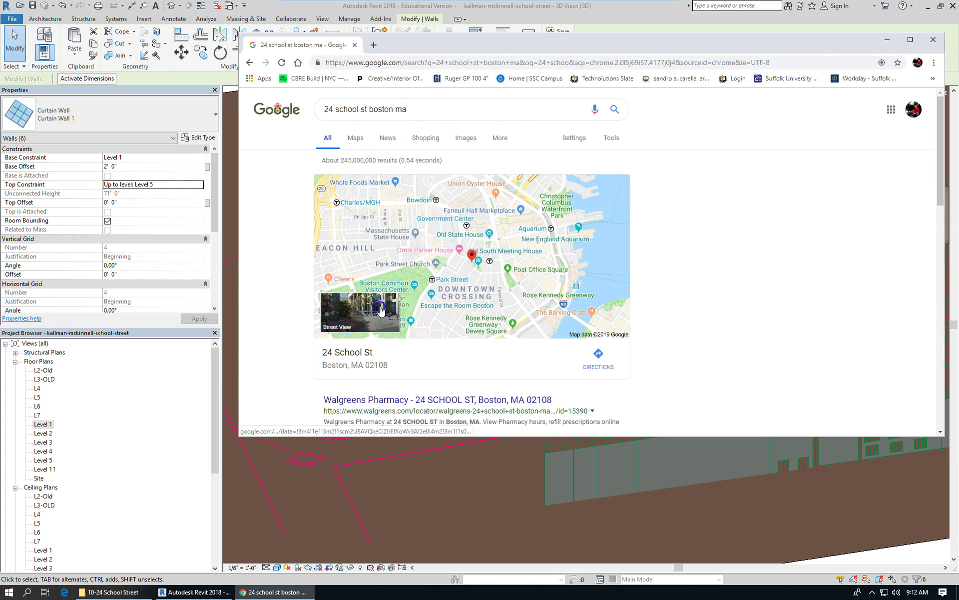
pyautogui.click(382, 310)
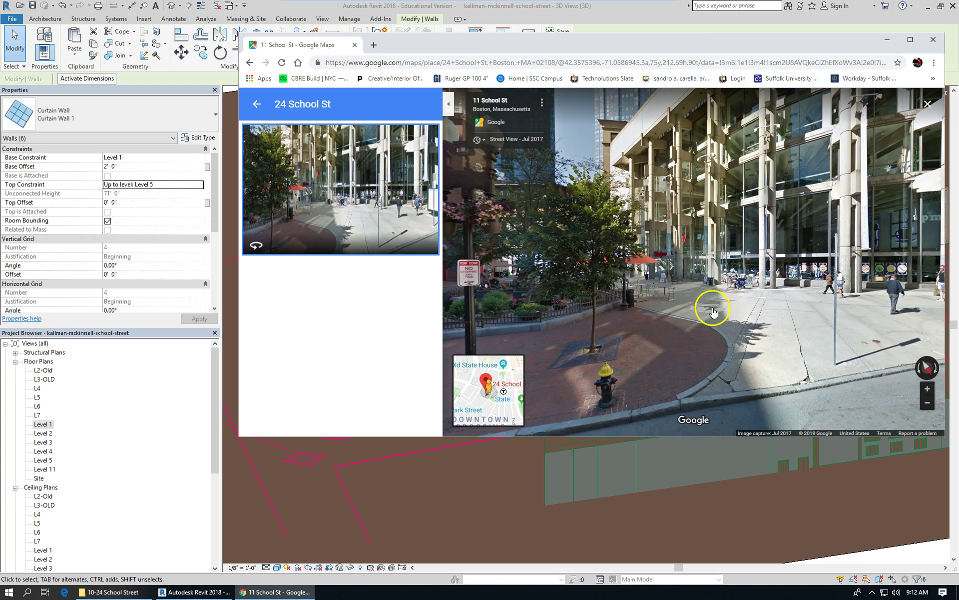
# Examine the glazing, columns and upper floors of the building's front facade in Street View, turning the view along School Street
pyautogui.click(769, 291)
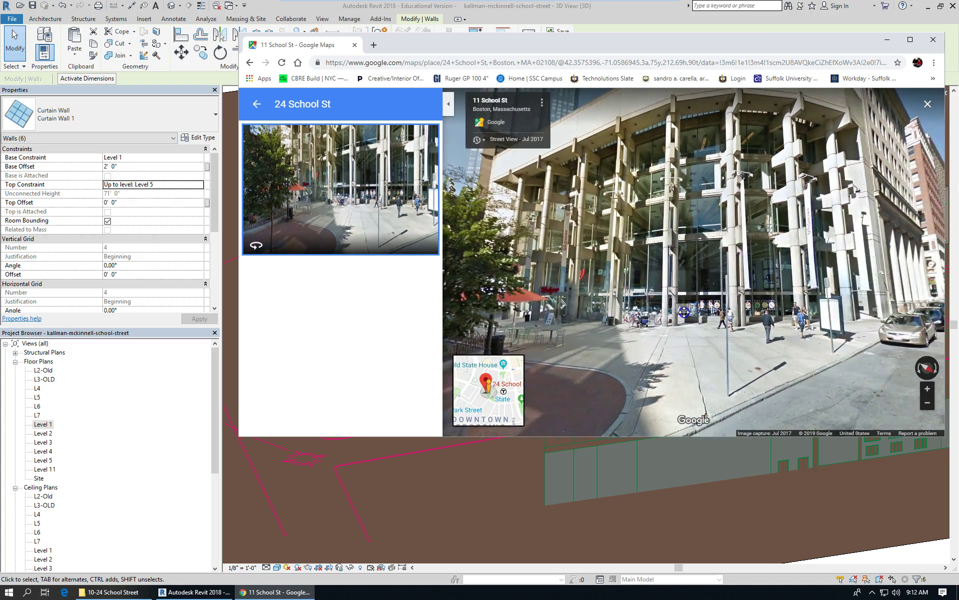
pyautogui.click(717, 322)
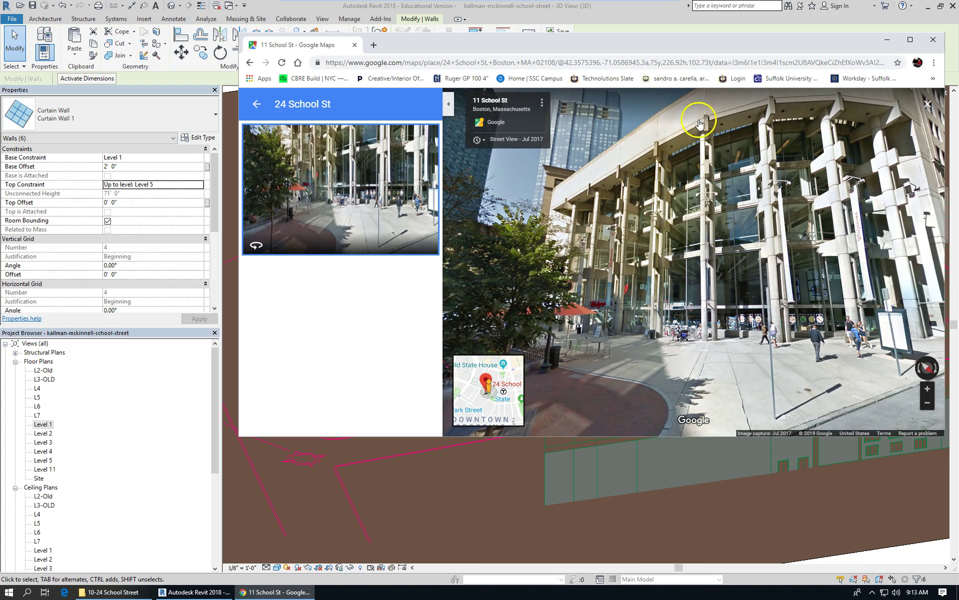
pyautogui.click(704, 225)
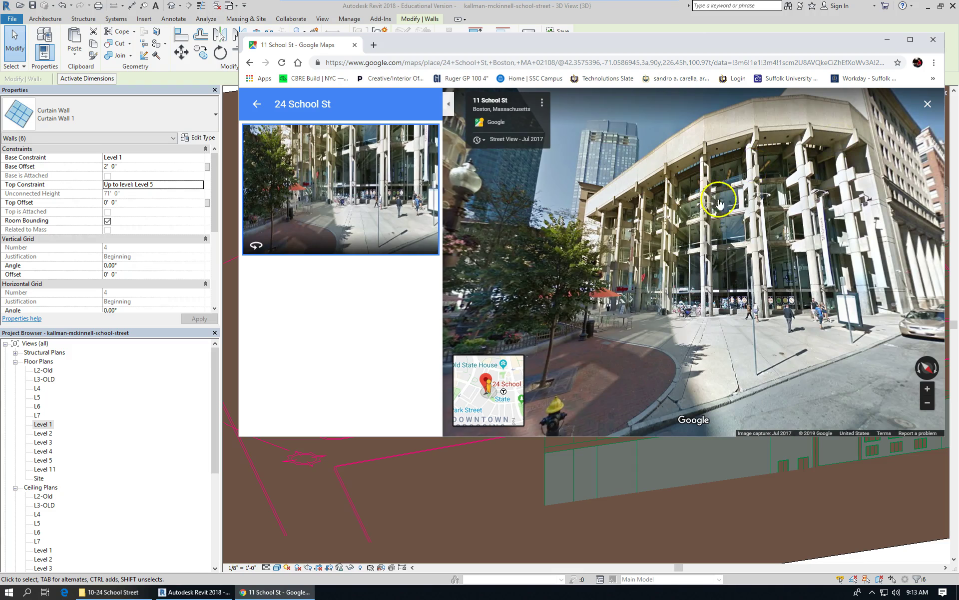
pyautogui.moveTo(709, 185); pyautogui.dragTo(550, 210)
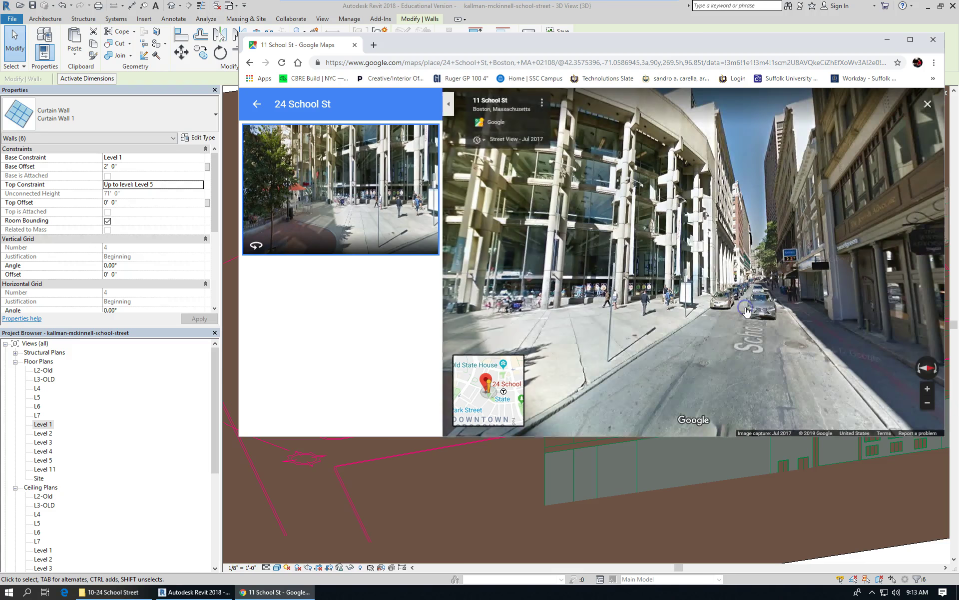
# Move along School Street in Street View and through City Hall Avenue towards the other side of the building
pyautogui.click(746, 311)
pyautogui.click(749, 304)
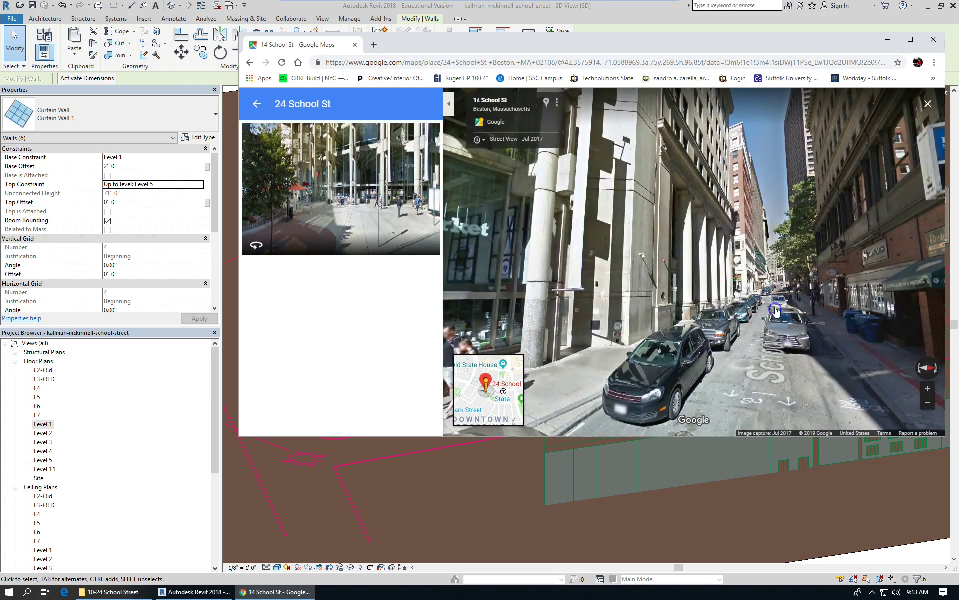
pyautogui.click(775, 311)
pyautogui.moveTo(636, 274); pyautogui.dragTo(938, 293)
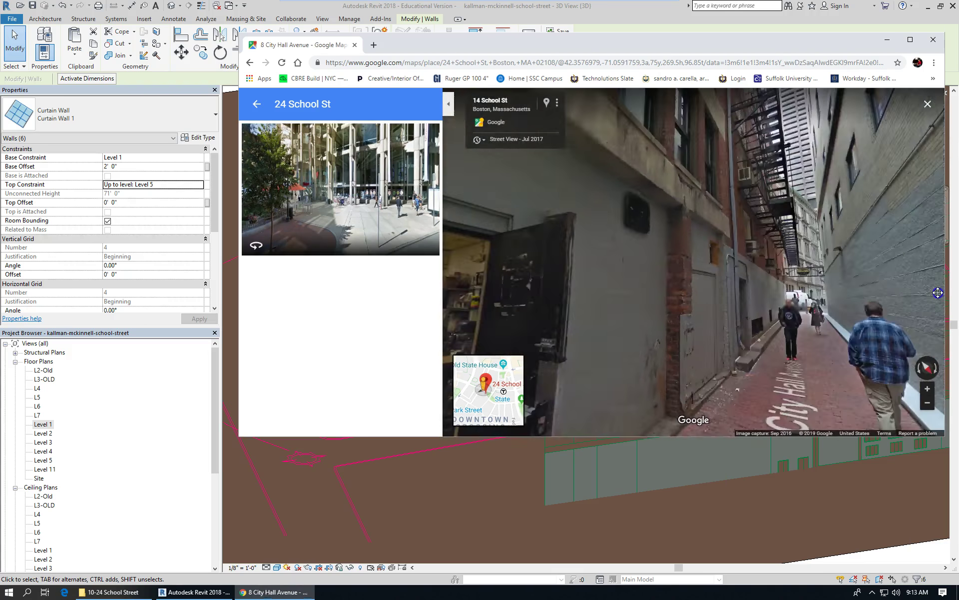
pyautogui.click(652, 268)
pyautogui.moveTo(639, 274); pyautogui.dragTo(805, 272)
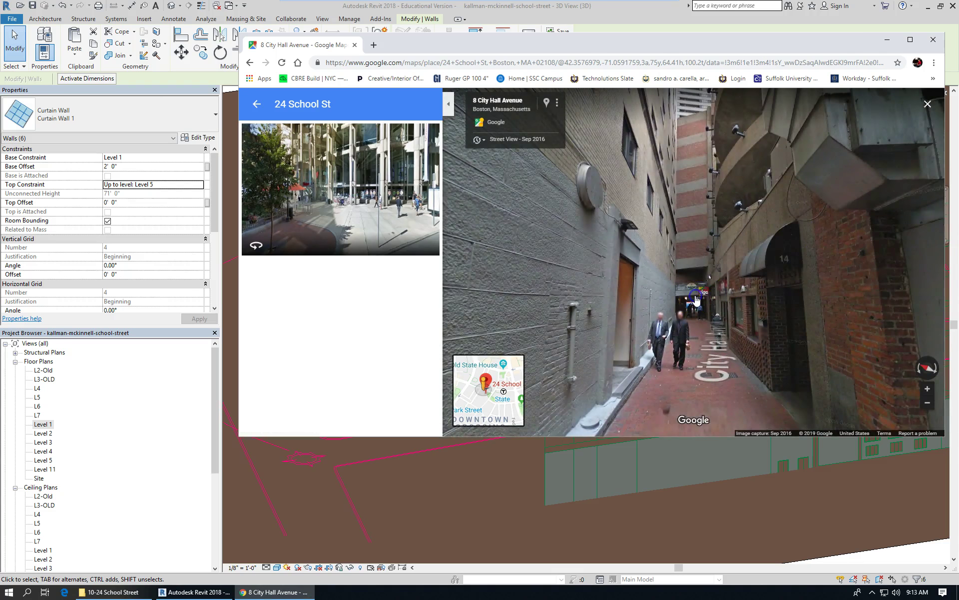
pyautogui.click(696, 300)
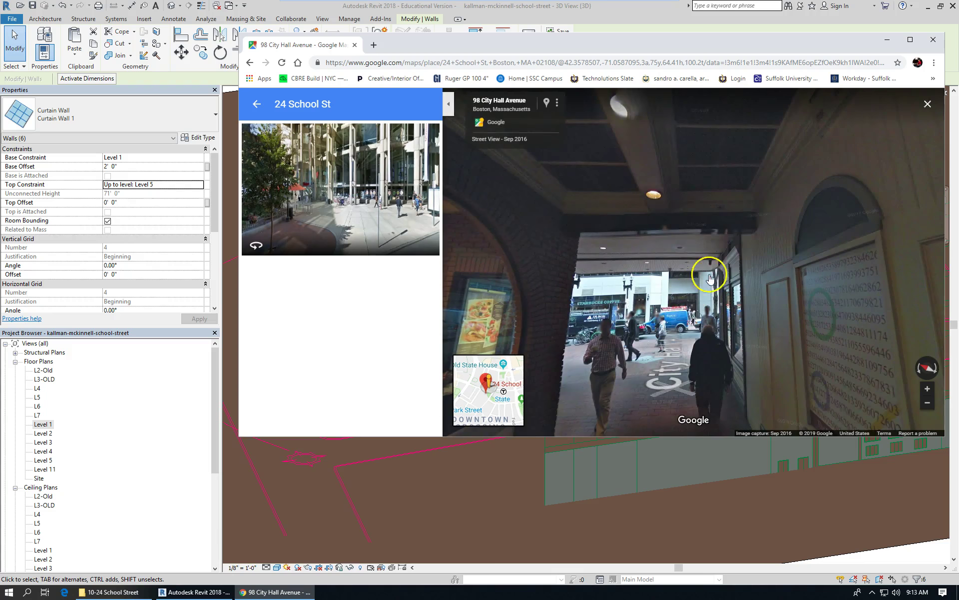
# Return Street View to School Street in front of the building and move along the street towards 37 School St
pyautogui.click(399, 193)
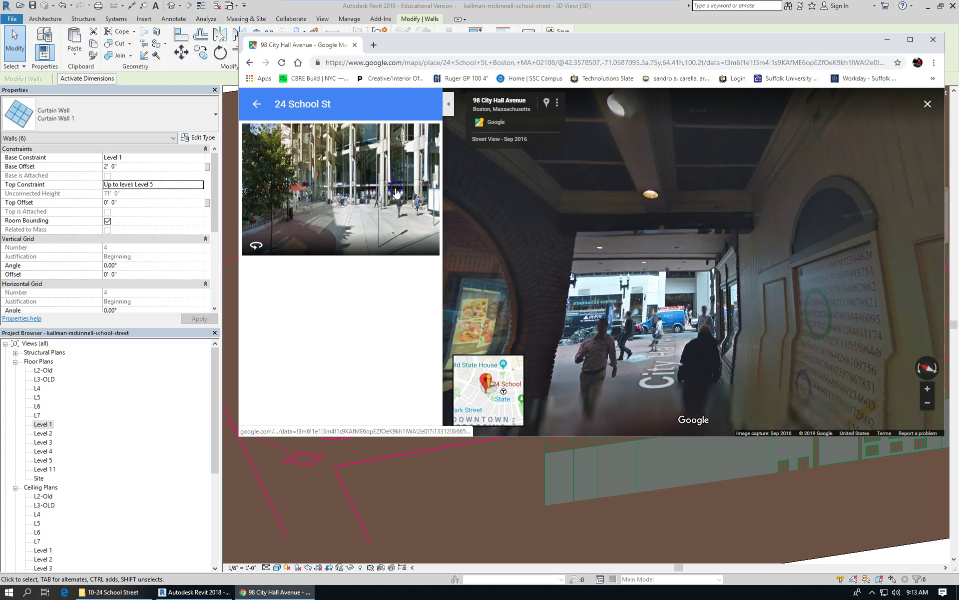
pyautogui.moveTo(800, 230); pyautogui.dragTo(538, 229)
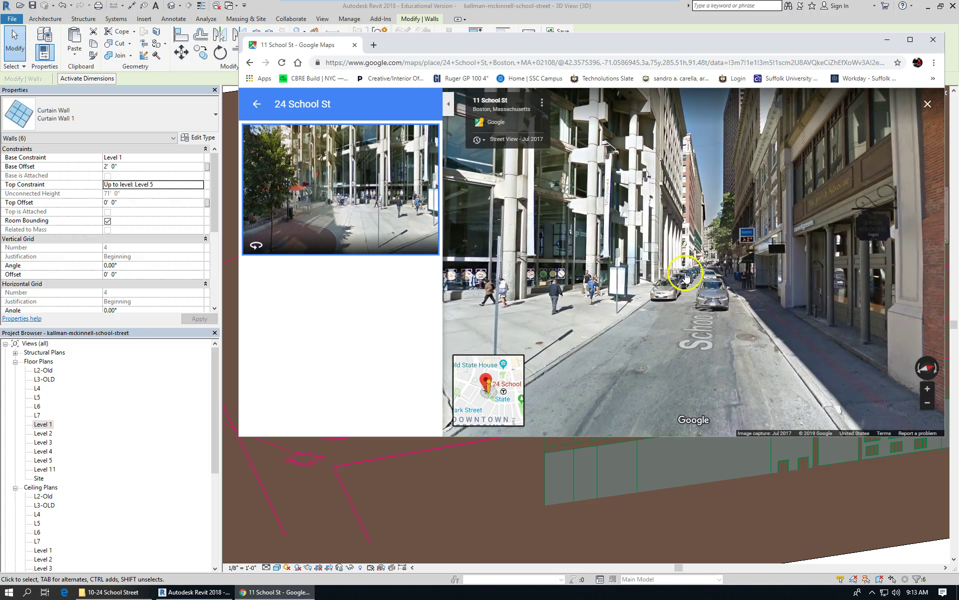
pyautogui.click(693, 306)
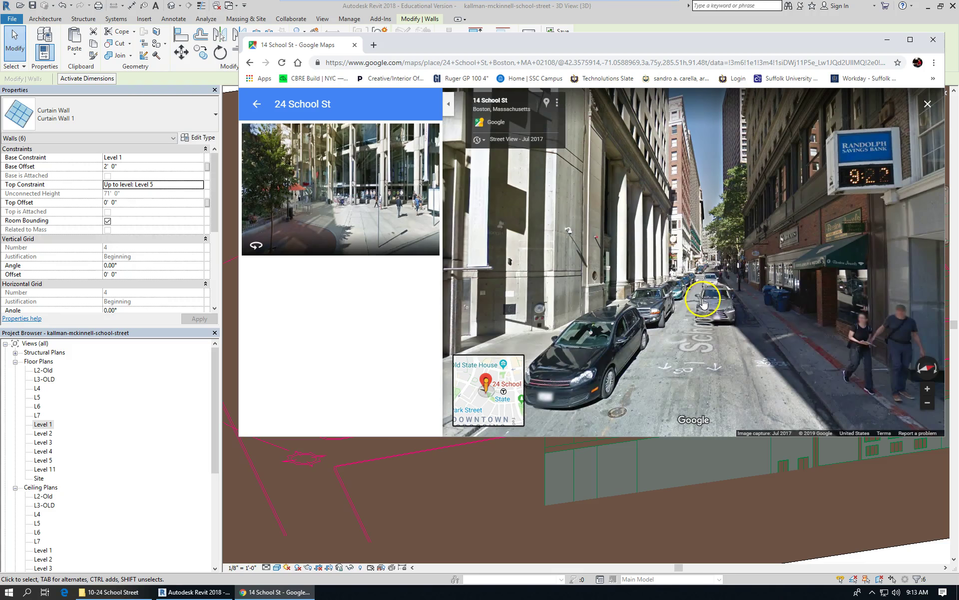
pyautogui.click(703, 302)
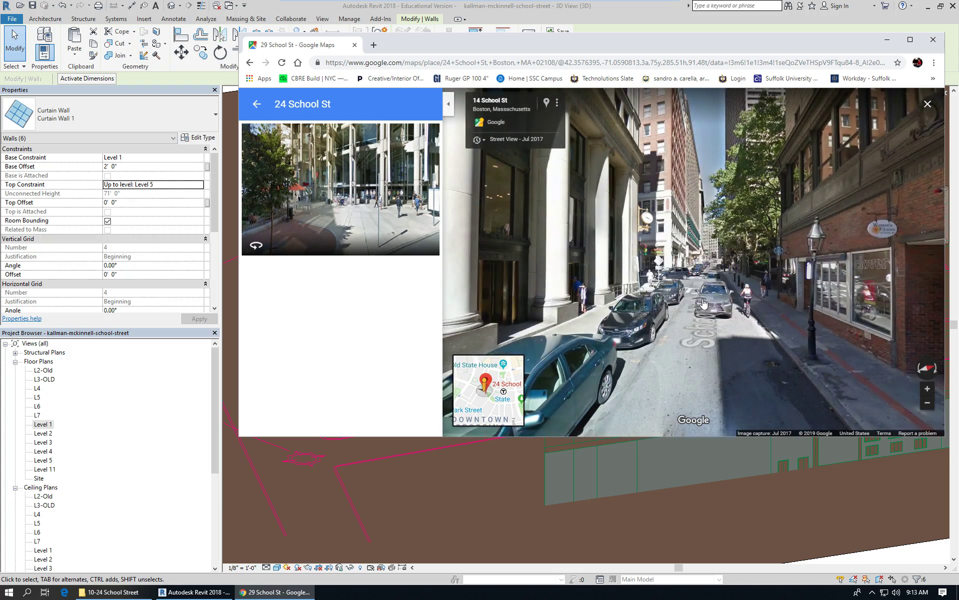
pyautogui.click(708, 299)
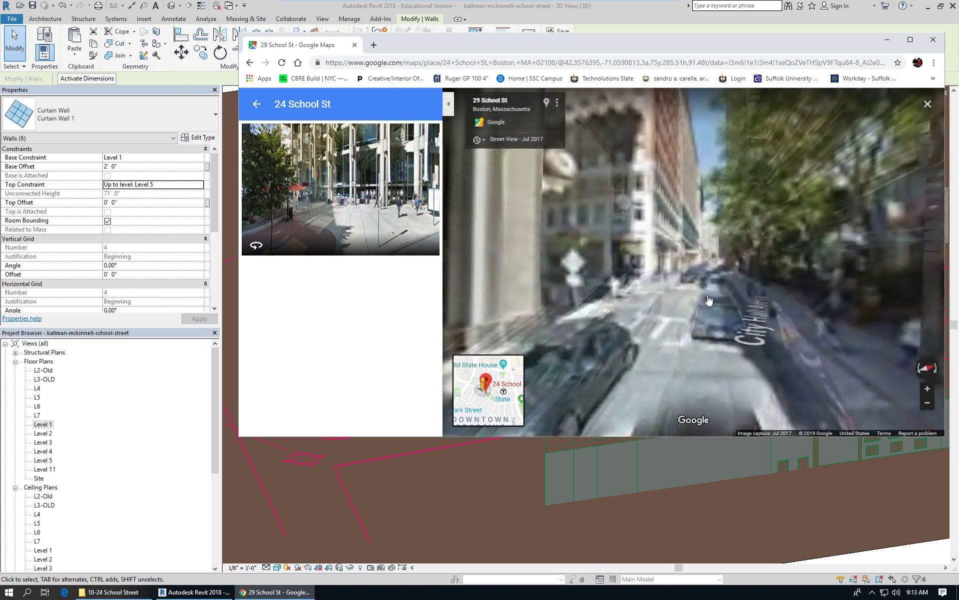
# Examine the columns, glazing and stone band above them on the facade opposite 37 School St, looking up
pyautogui.moveTo(675, 288); pyautogui.dragTo(779, 302)
pyautogui.moveTo(655, 289); pyautogui.dragTo(830, 300)
pyautogui.moveTo(660, 290); pyautogui.dragTo(813, 271)
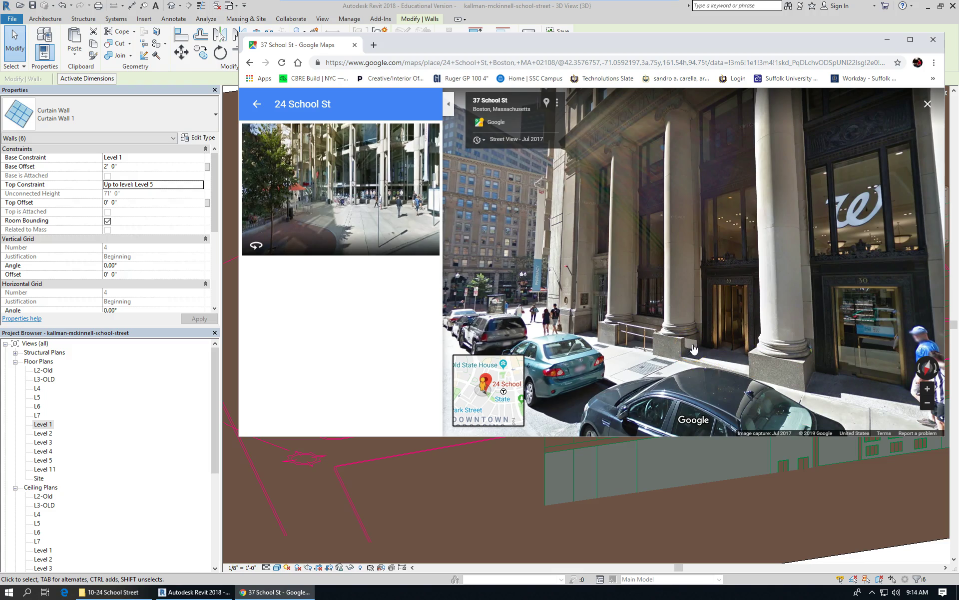
pyautogui.moveTo(694, 350); pyautogui.dragTo(690, 386)
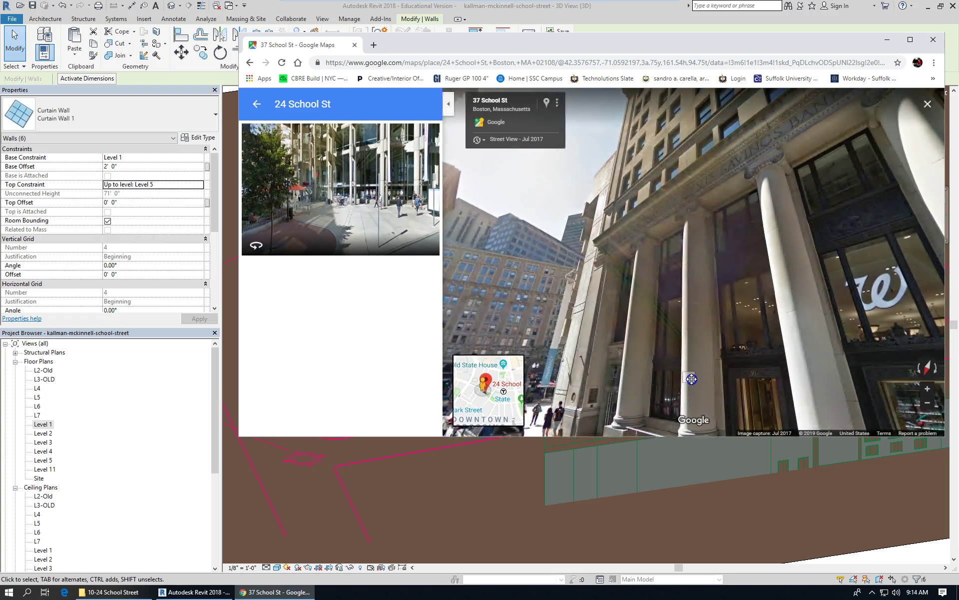
pyautogui.moveTo(691, 377); pyautogui.dragTo(649, 363)
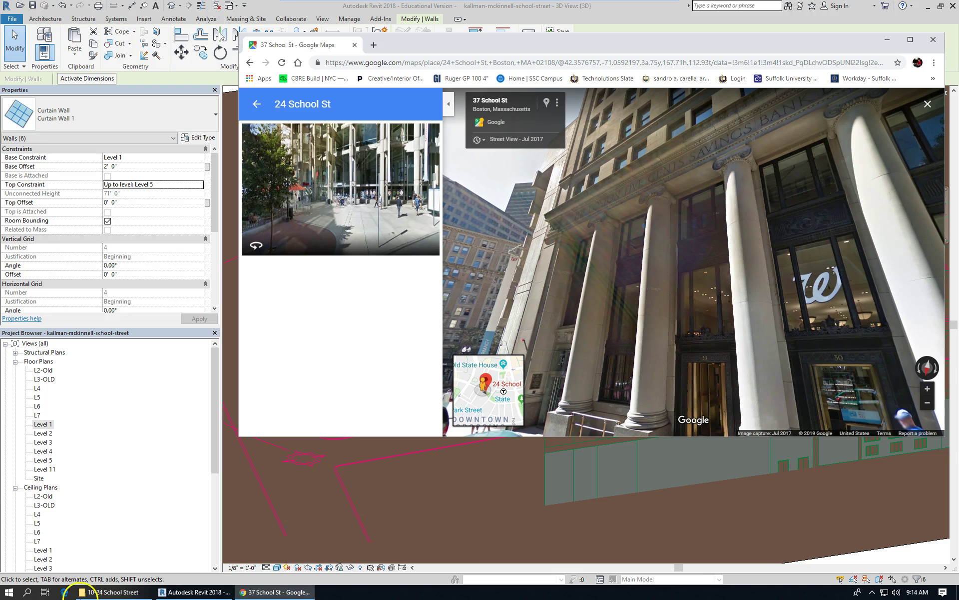
# Switch back to Autodesk Revit and deselect the curtain walls in the 3D view
pyautogui.click(196, 592)
pyautogui.scroll(-2, 515, 385)
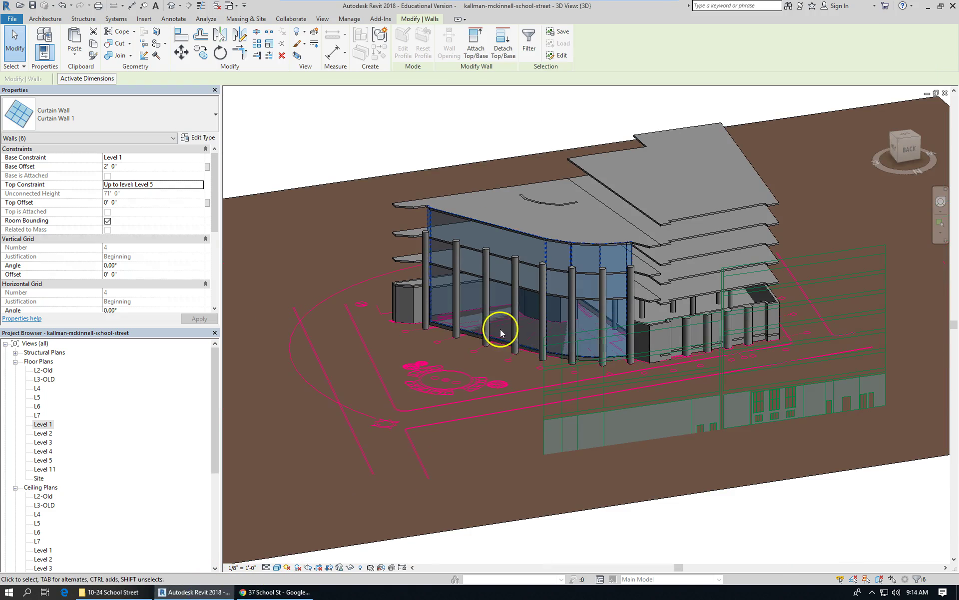
pyautogui.click(15, 43)
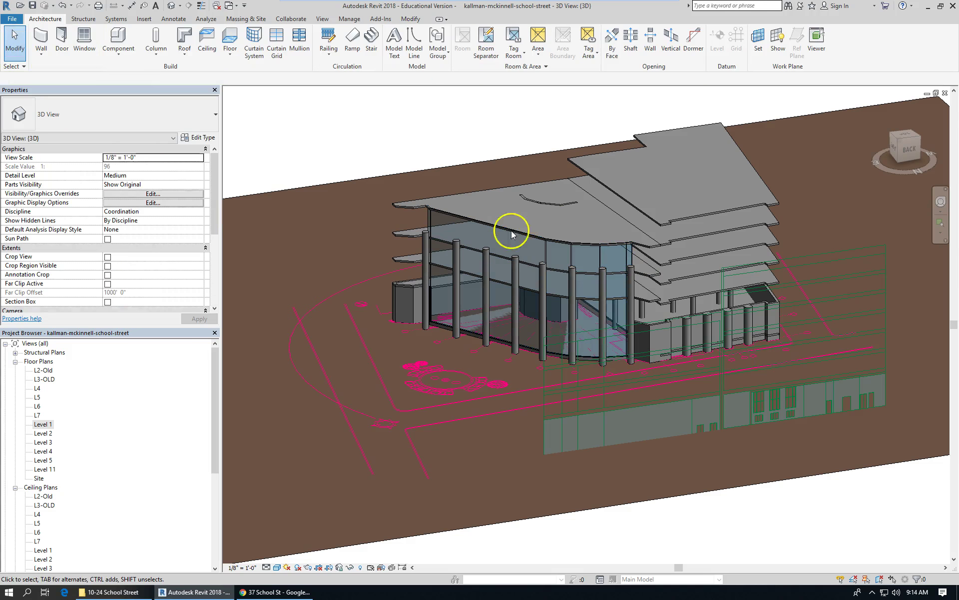
# Duplicate the type of the Level 5 floor above the curtain wall and name the new type Generic - 64"
pyautogui.click(445, 199)
pyautogui.scroll(2, 502, 223)
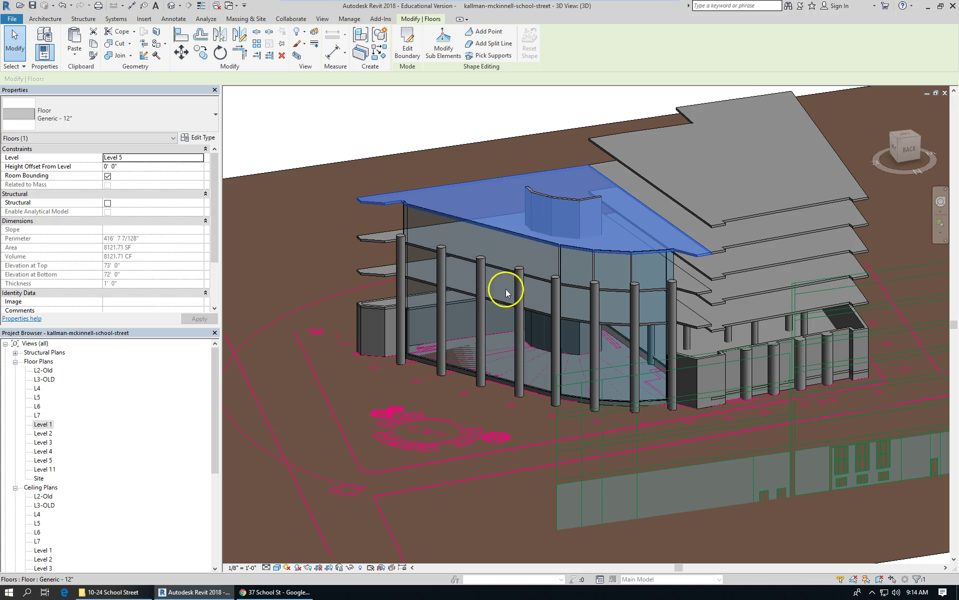
pyautogui.click(191, 138)
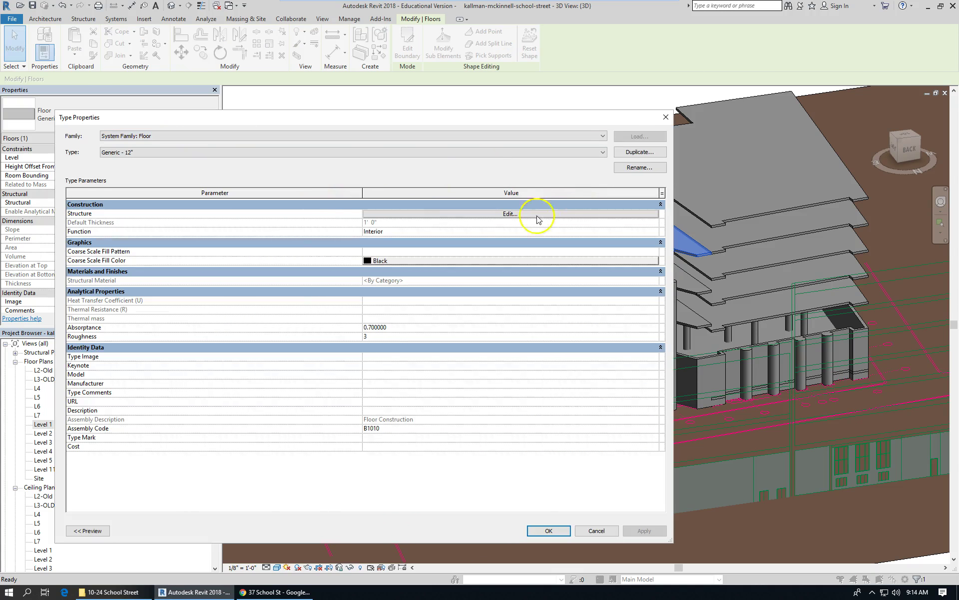
pyautogui.click(649, 155)
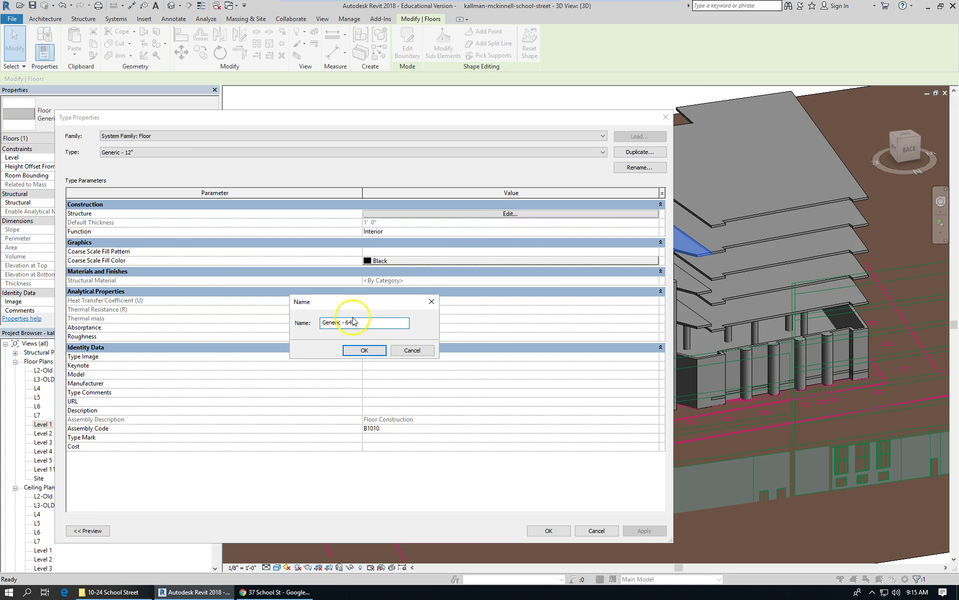
pyautogui.click(365, 350)
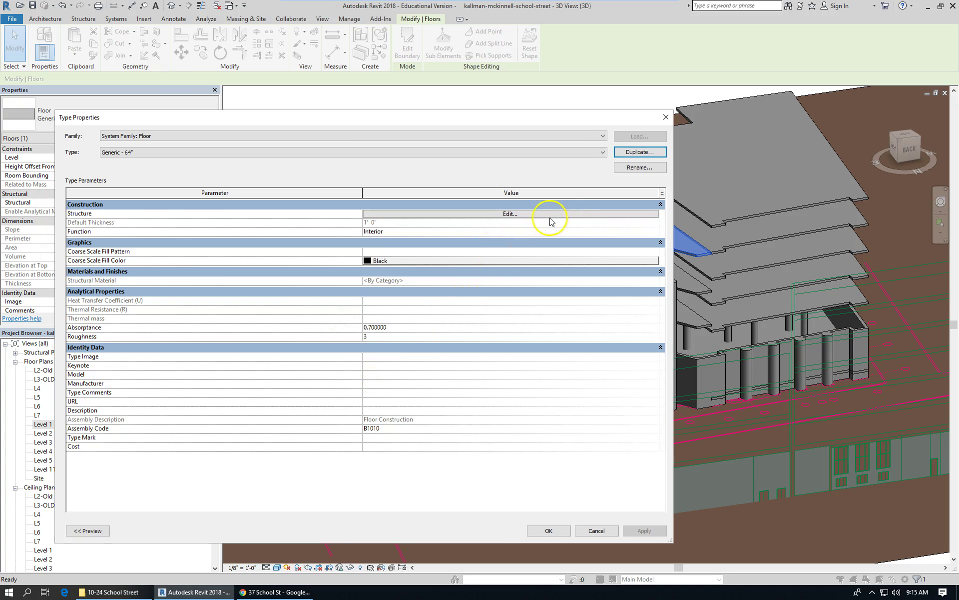
# Set the structure layer thickness of the Generic - 64" floor type to 64" and apply it to the Level 5 floor
pyautogui.click(549, 214)
pyautogui.click(370, 212)
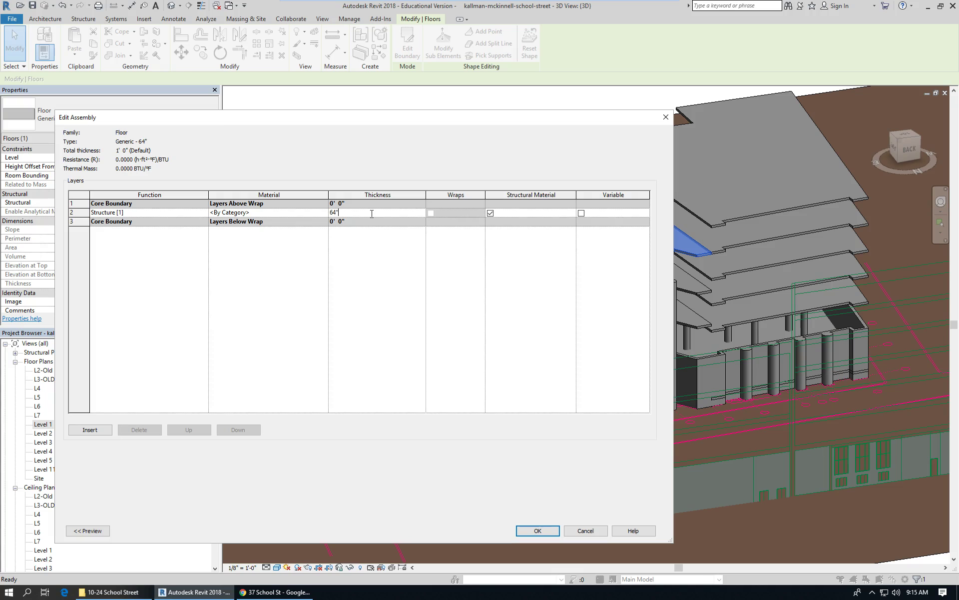
pyautogui.press('Tab')
pyautogui.click(536, 531)
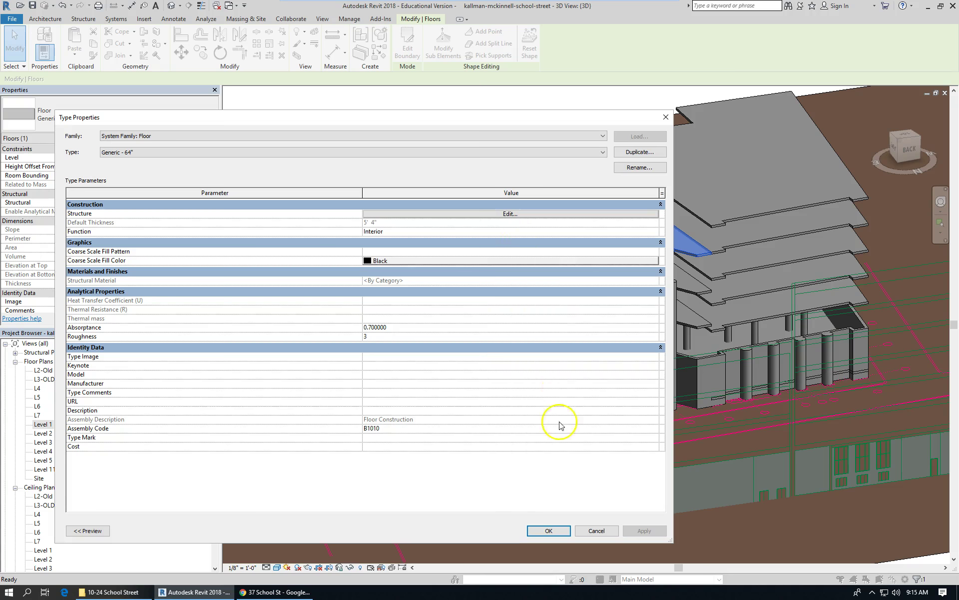
pyautogui.click(549, 530)
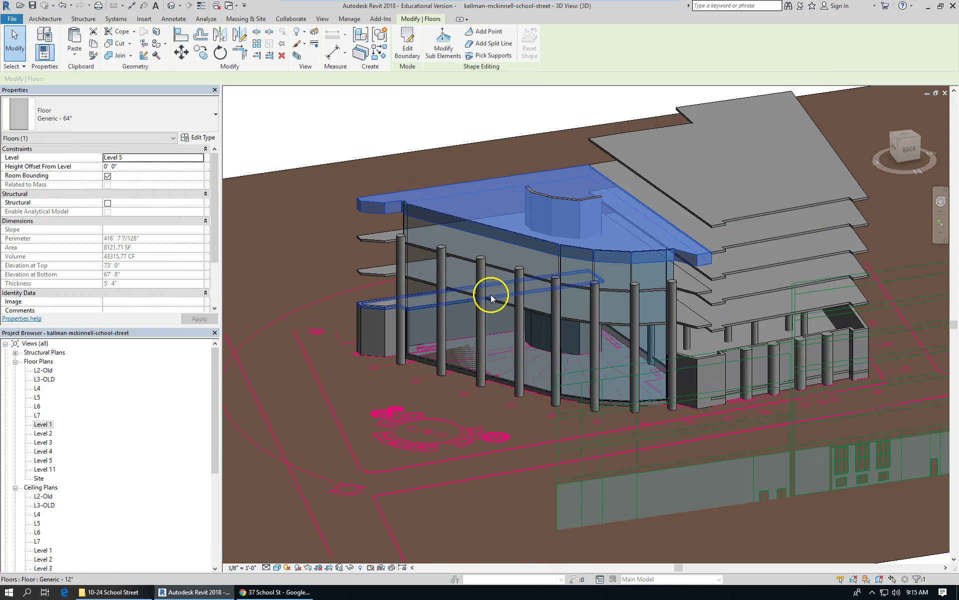
pyautogui.scroll(3, 491, 294)
pyautogui.scroll(-3, 576, 239)
pyautogui.keyDown('shift'); pyautogui.moveTo(565, 366); pyautogui.dragTo(570, 335, button='middle'); pyautogui.keyUp('shift')
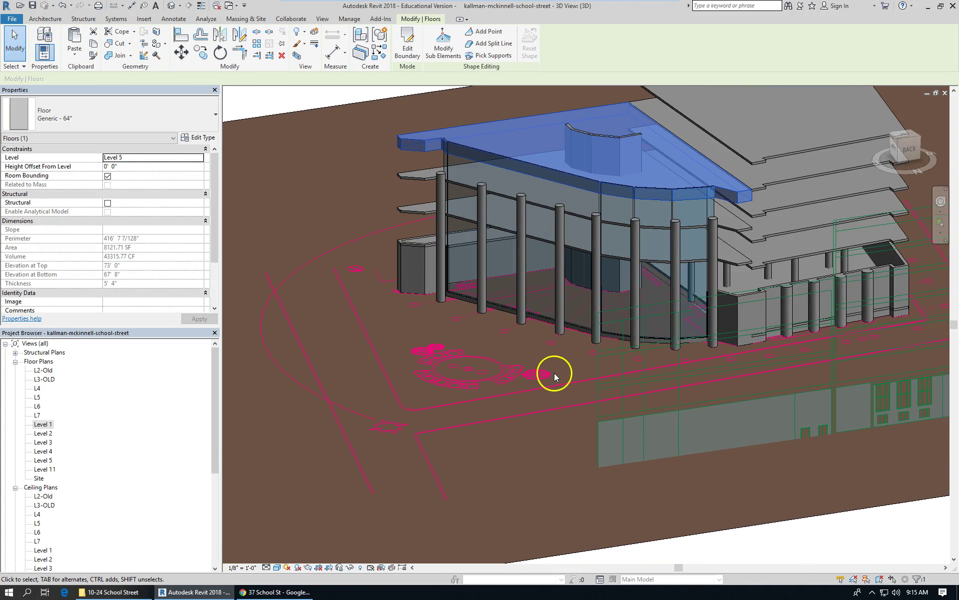
pyautogui.click(554, 373)
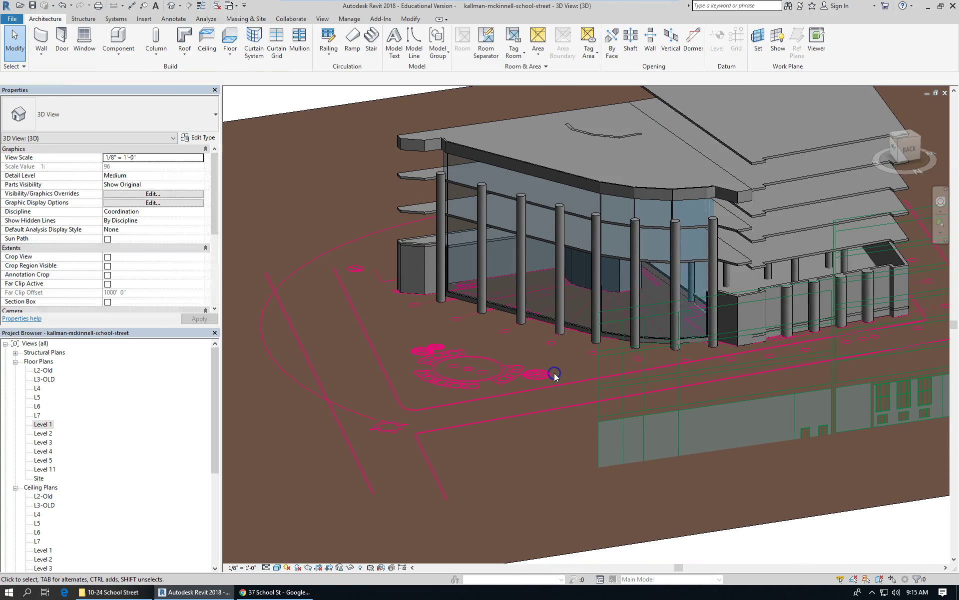
# Select the thickened floor above the curtain wall and open the Level 5 floor plan
pyautogui.click(647, 193)
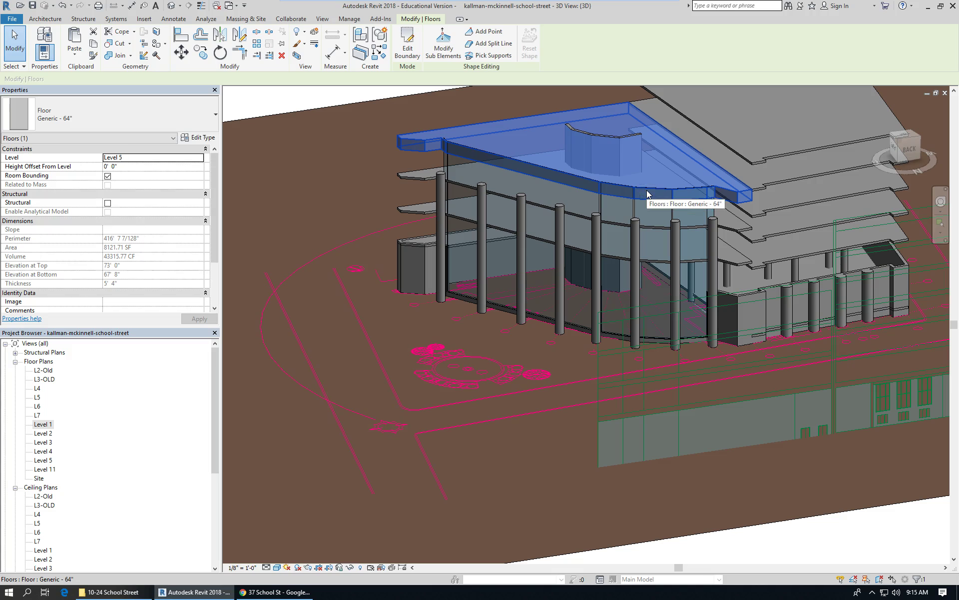
pyautogui.click(216, 418)
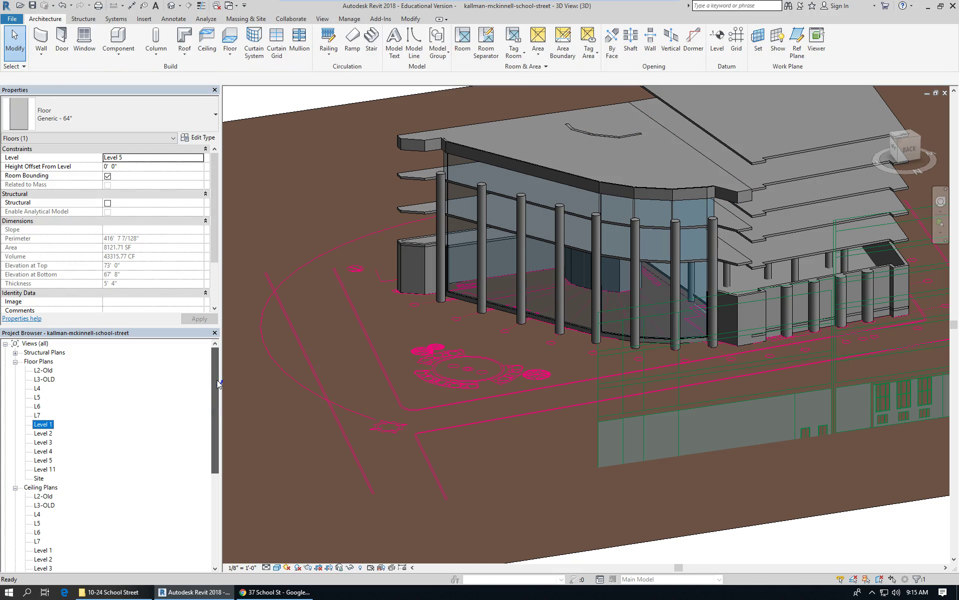
pyautogui.doubleClick(43, 459)
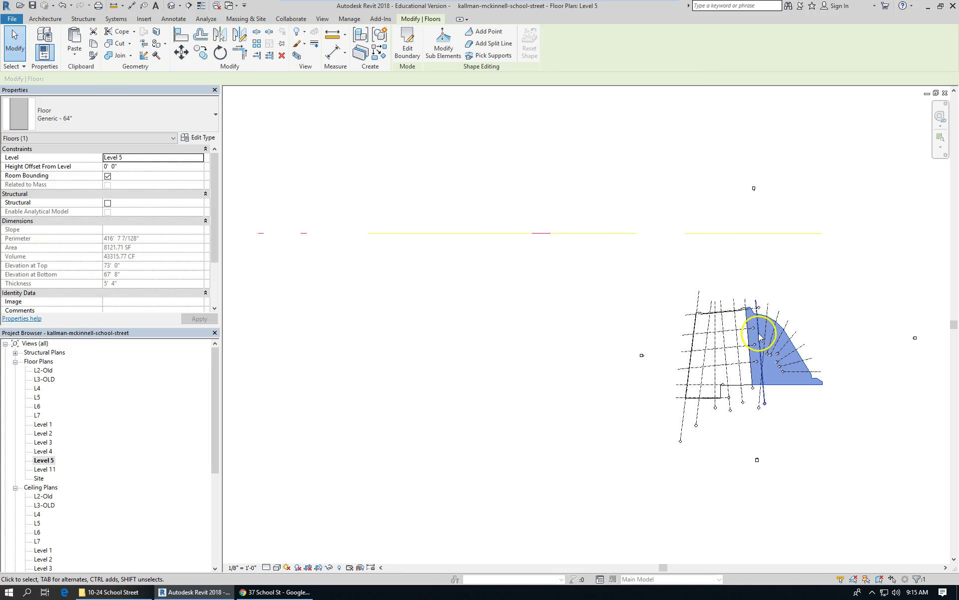
pyautogui.scroll(5, 810, 345)
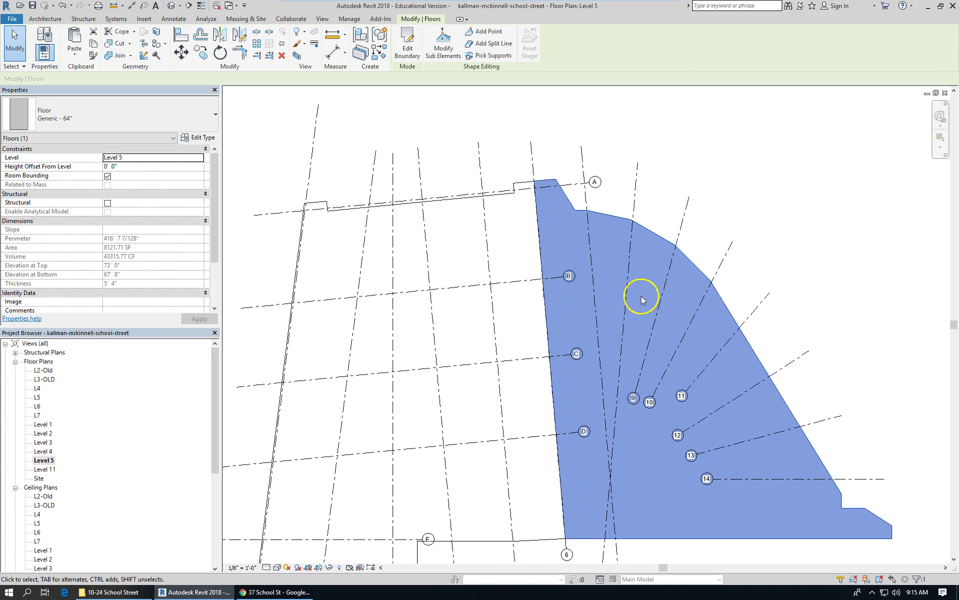
pyautogui.scroll(-2, 565, 282)
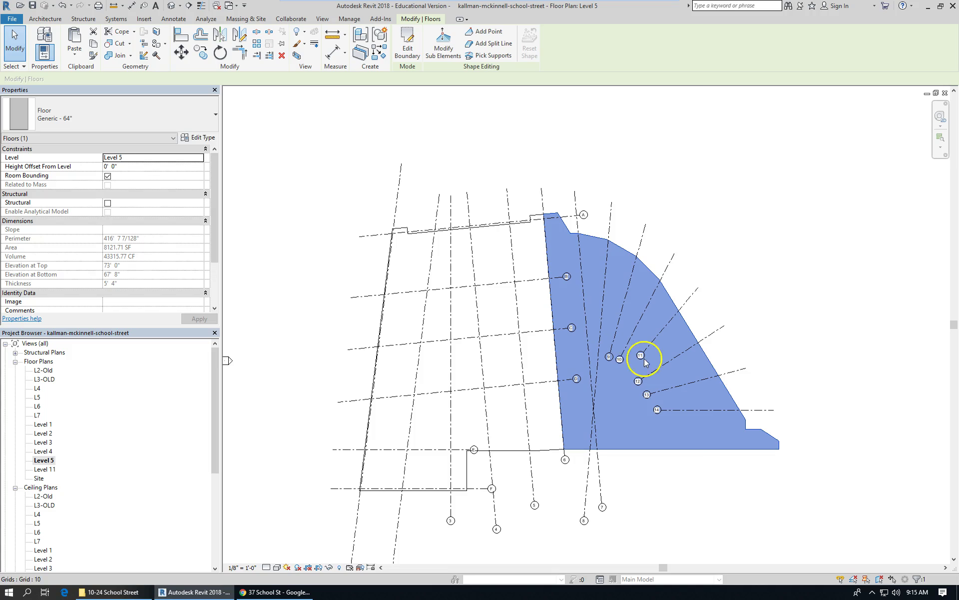
# Set the underlay base level of the Level 5 floor plan to Level 1
pyautogui.moveTo(215, 193); pyautogui.dragTo(217, 237)
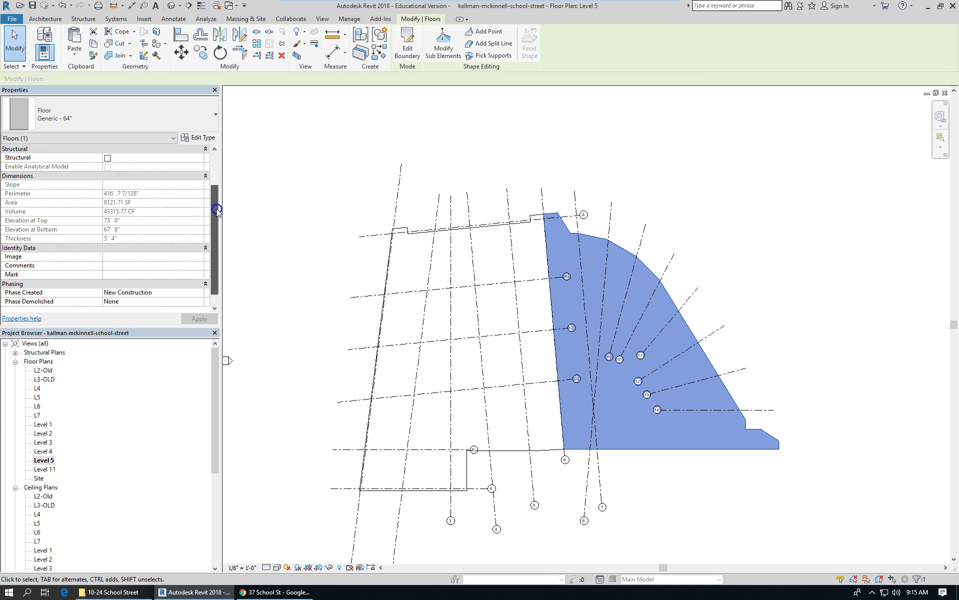
pyautogui.click(674, 187)
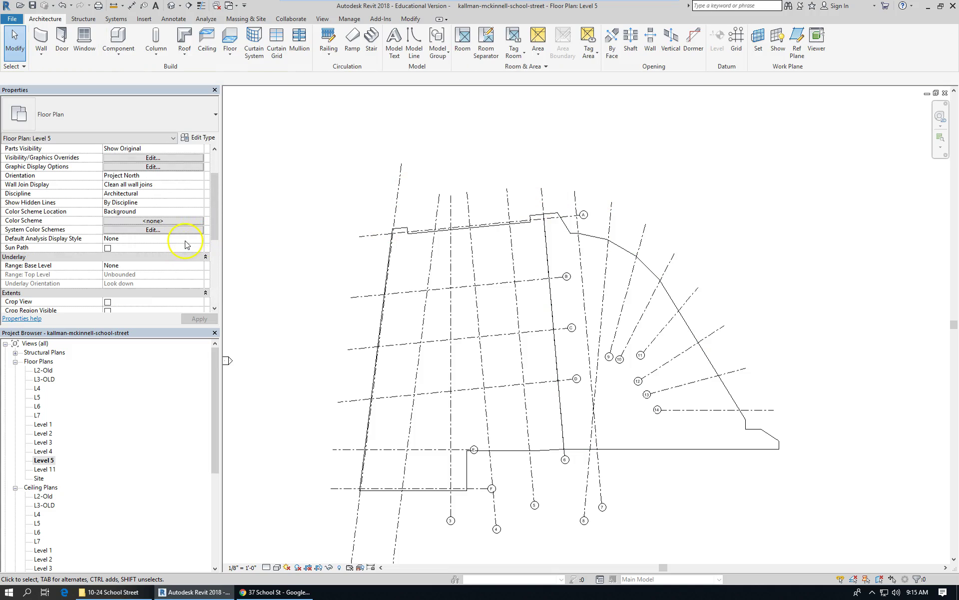
pyautogui.click(200, 266)
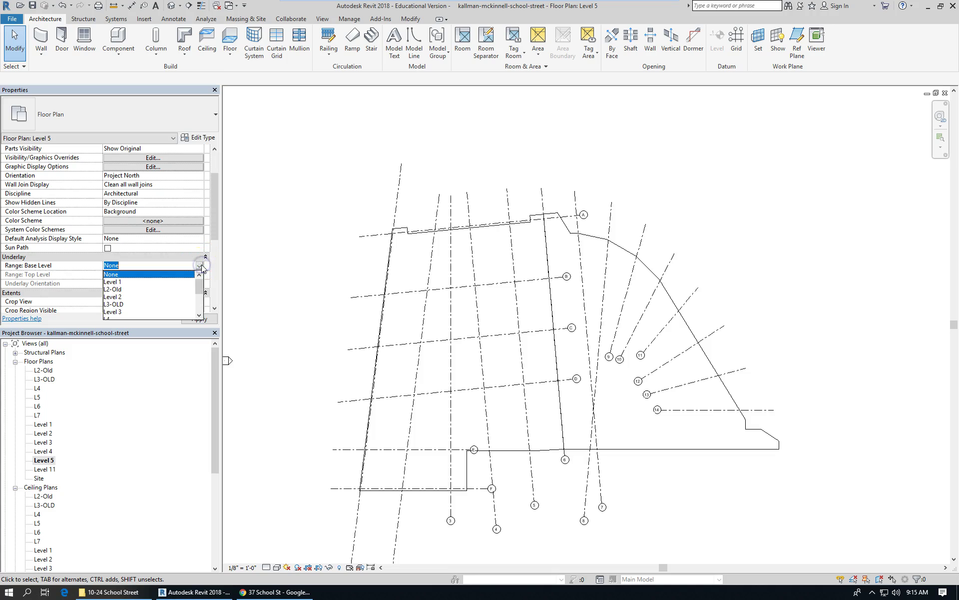
pyautogui.click(136, 282)
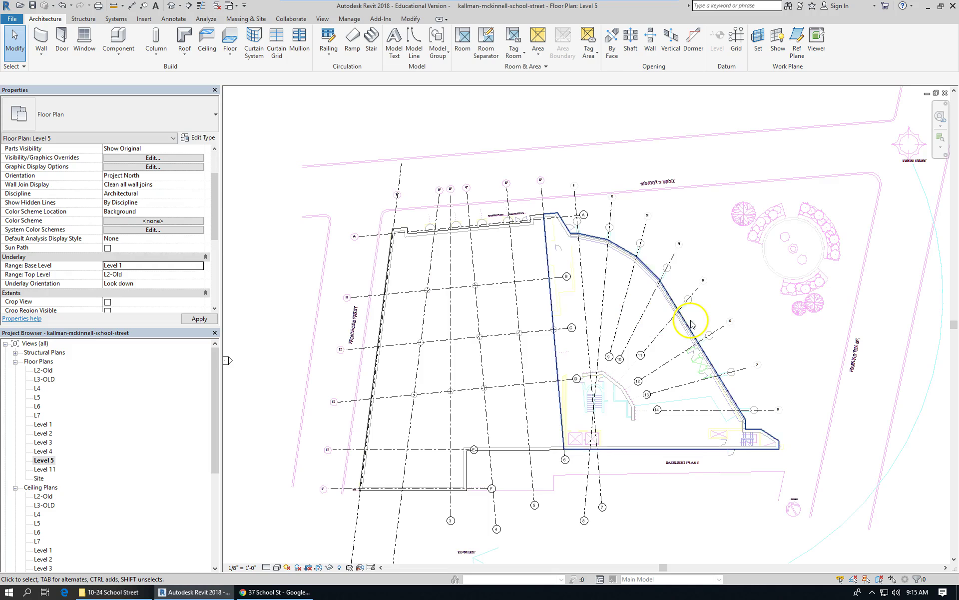
pyautogui.scroll(2, 734, 340)
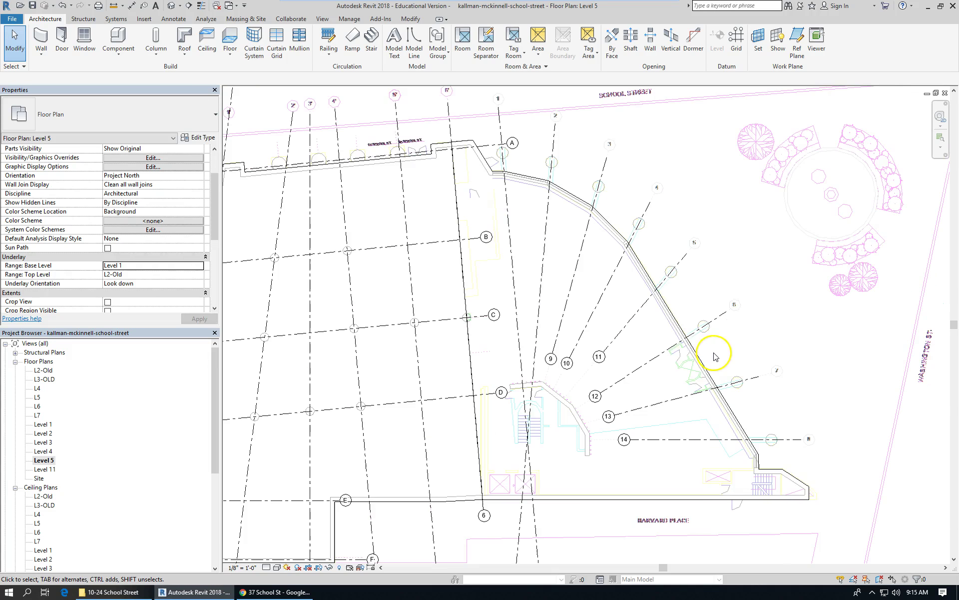
# Open the boundary sketch of the Generic - 64" floor on Level 5 for editing
pyautogui.click(669, 315)
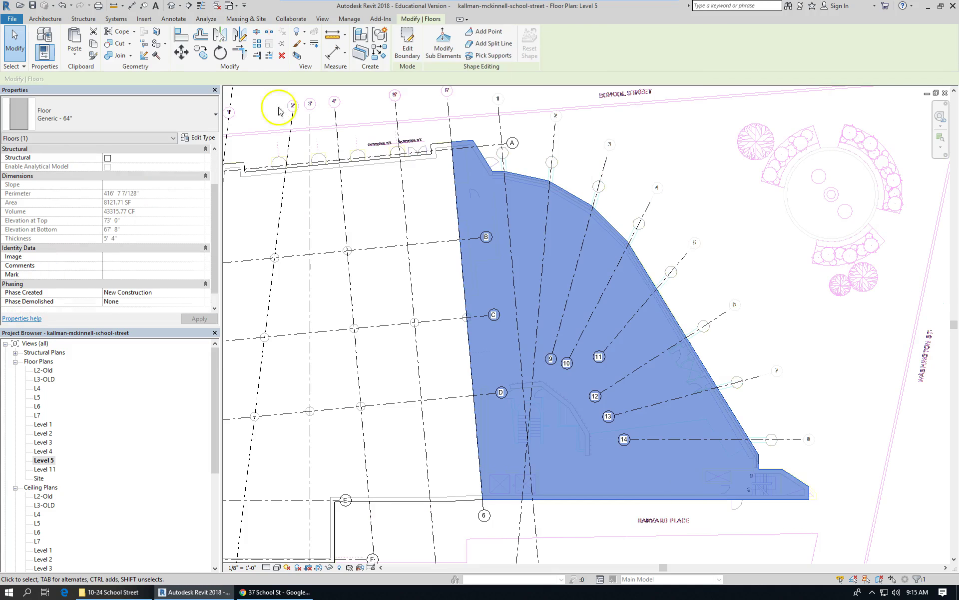
pyautogui.click(407, 46)
pyautogui.scroll(1, 534, 196)
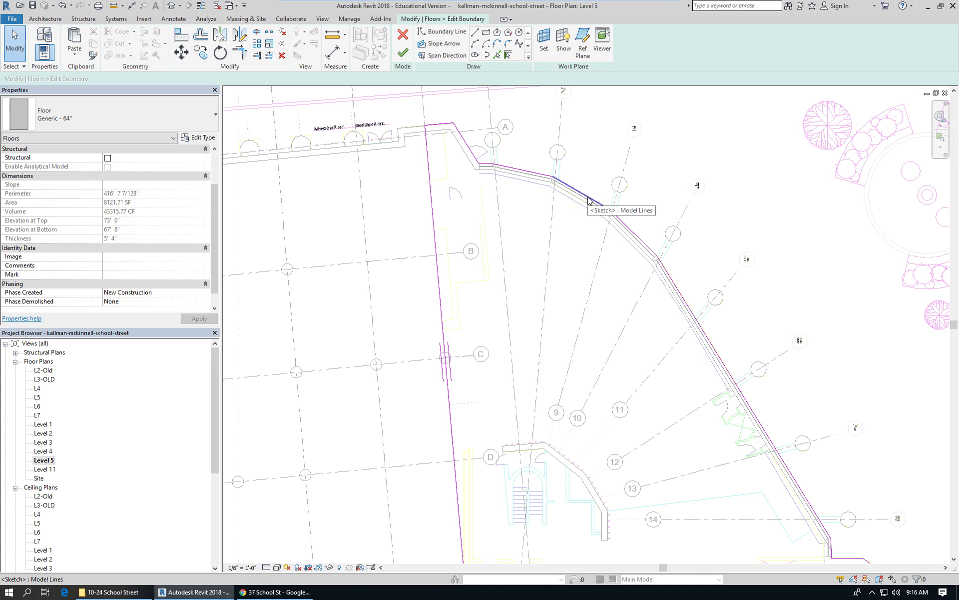
pyautogui.scroll(-3, 556, 190)
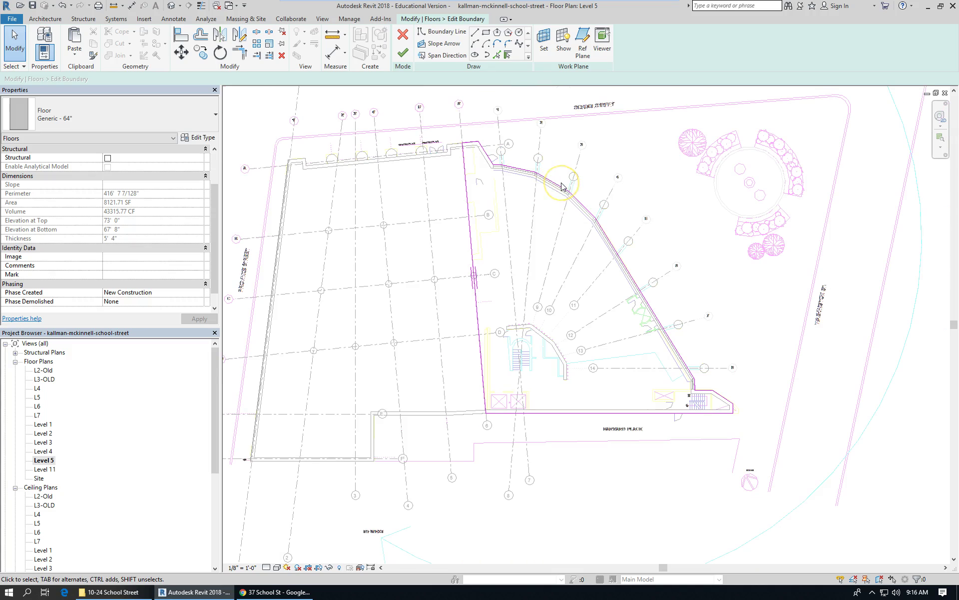
pyautogui.scroll(2, 562, 187)
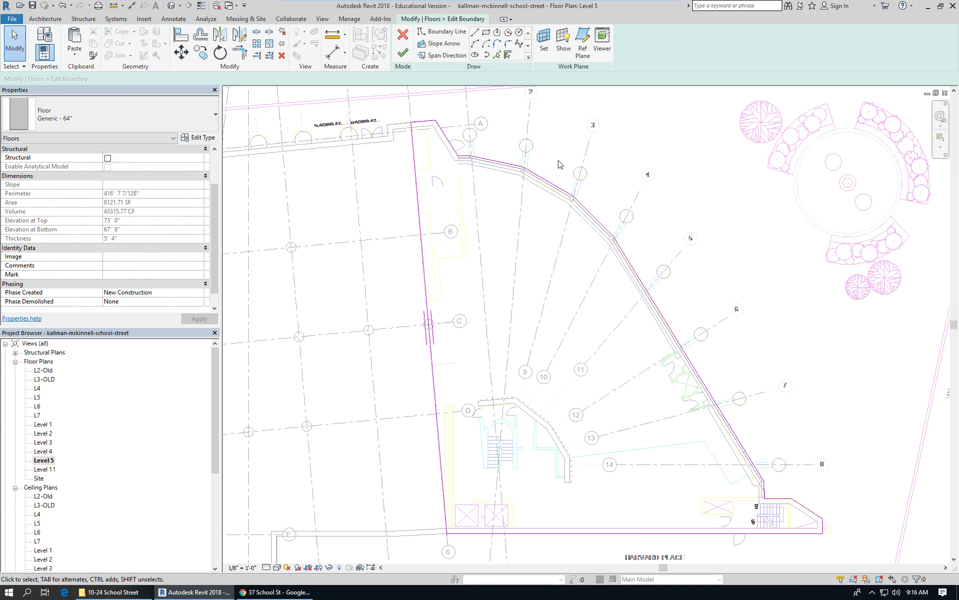
# Try to offset the floor's front boundary lines outward one by one by 8' 0" without copying, then undo the offsets
pyautogui.click(200, 39)
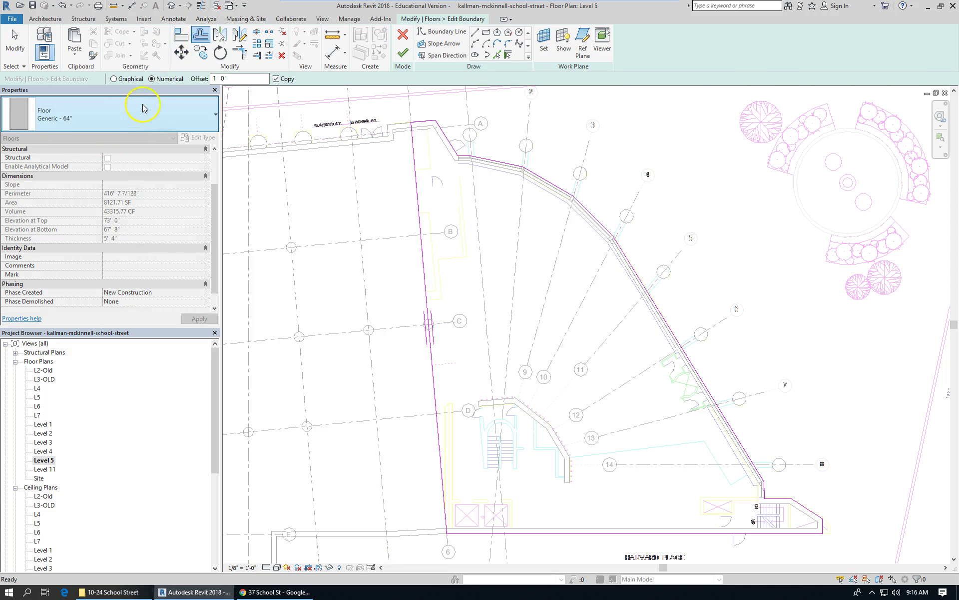
pyautogui.click(276, 79)
pyautogui.click(119, 78)
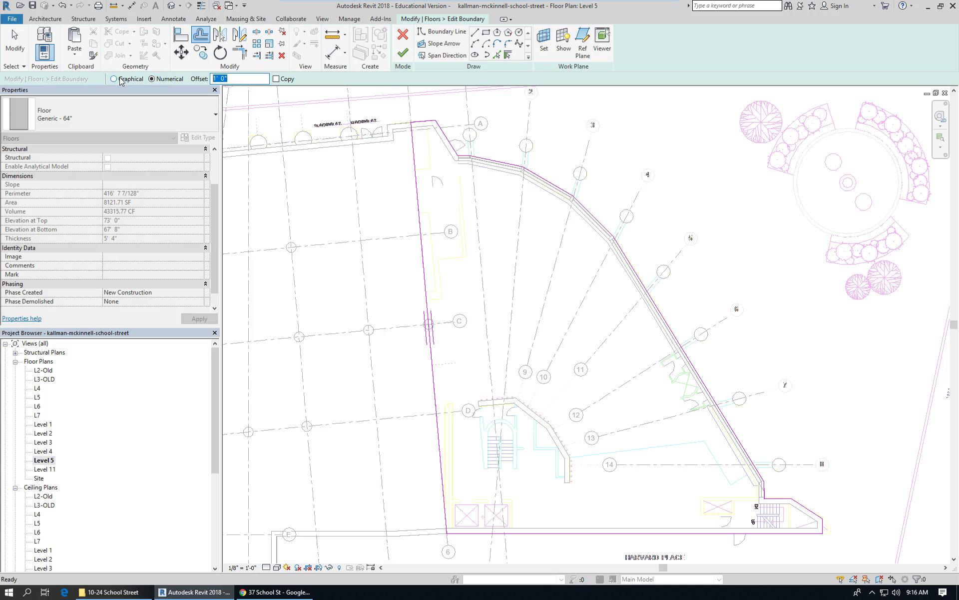
pyautogui.write('6')
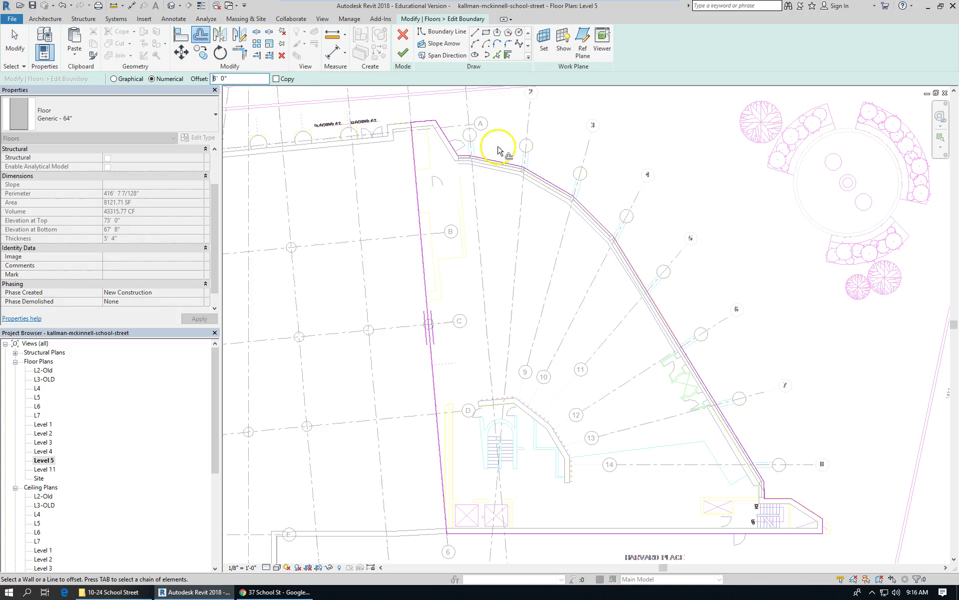
pyautogui.click(502, 165)
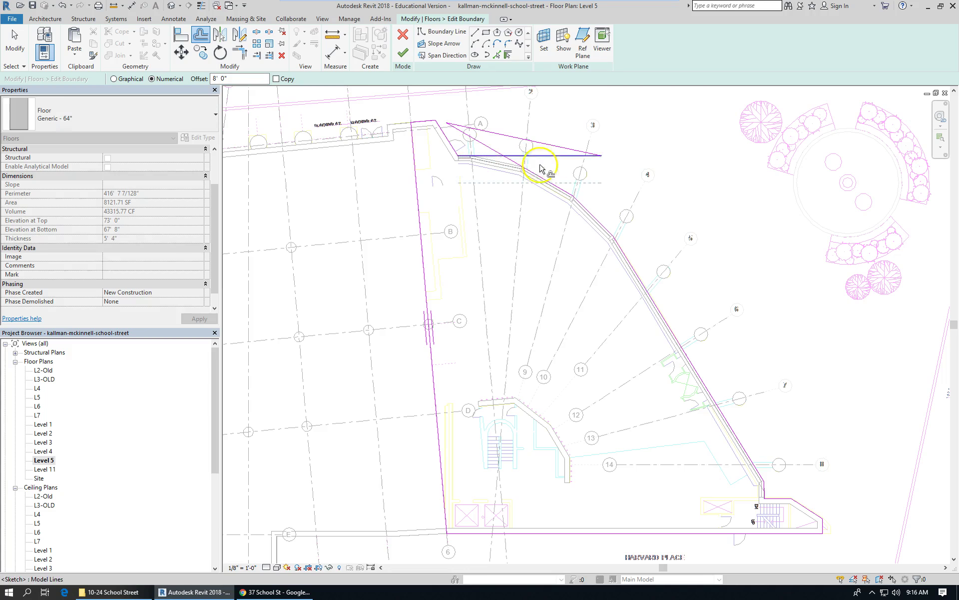
pyautogui.click(564, 194)
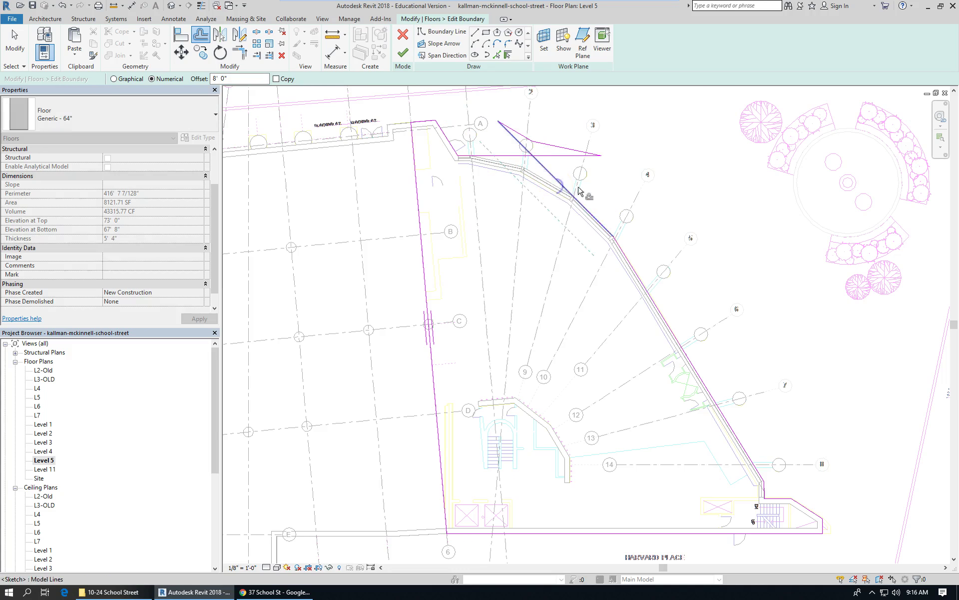
pyautogui.click(587, 213)
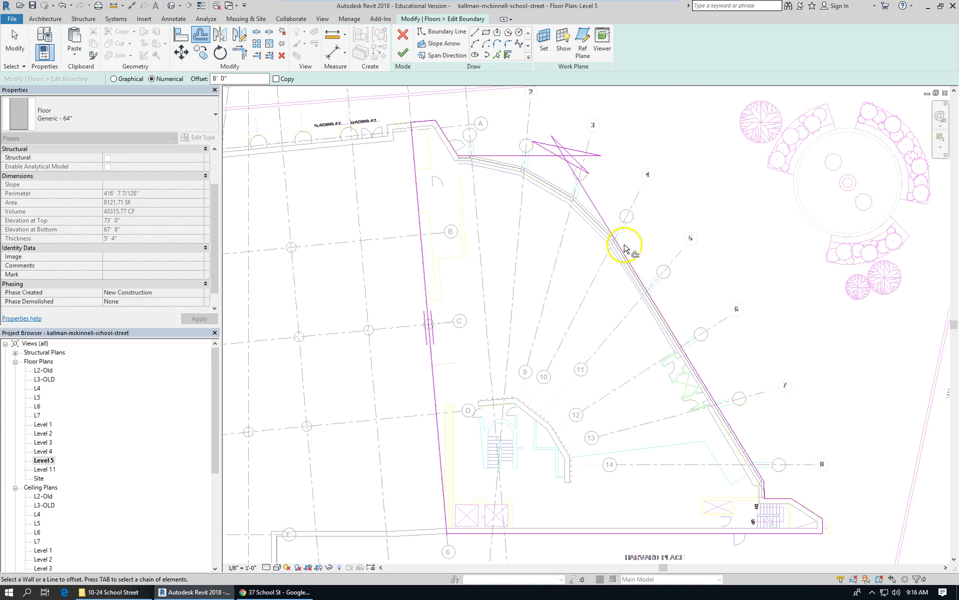
pyautogui.press('Escape')
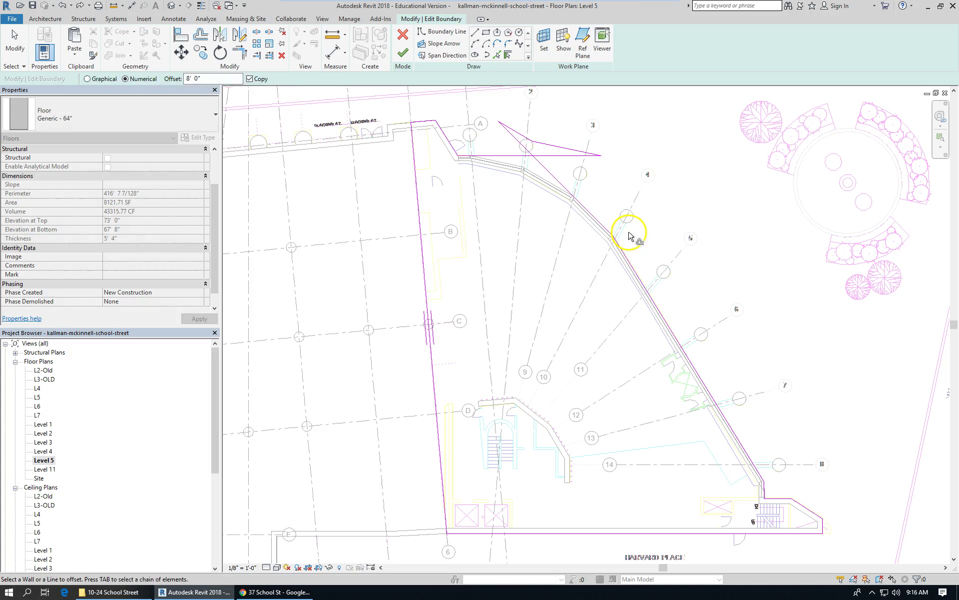
pyautogui.press('o')
pyautogui.press('f')
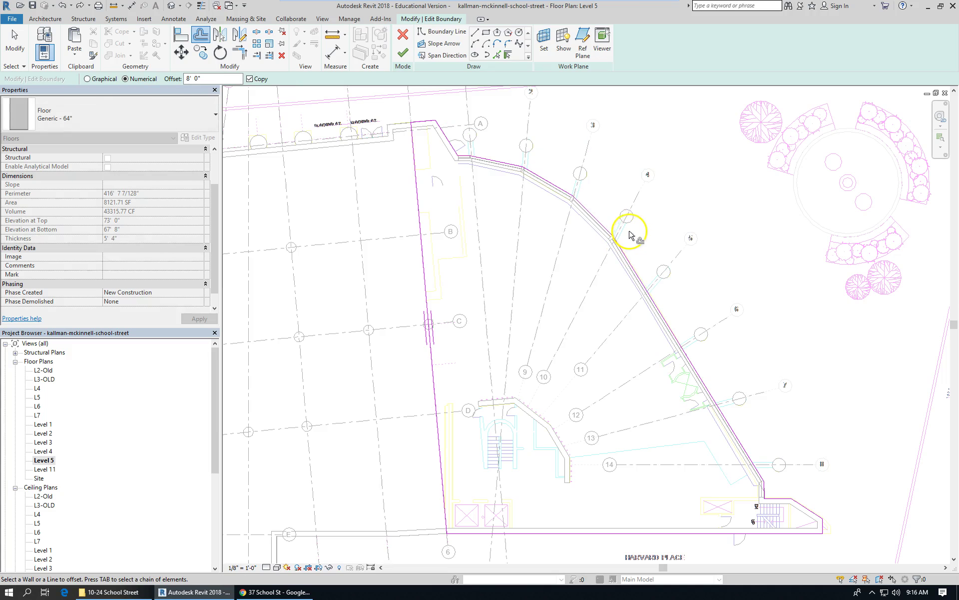
pyautogui.click(15, 40)
pyautogui.scroll(2, 493, 203)
pyautogui.click(507, 153)
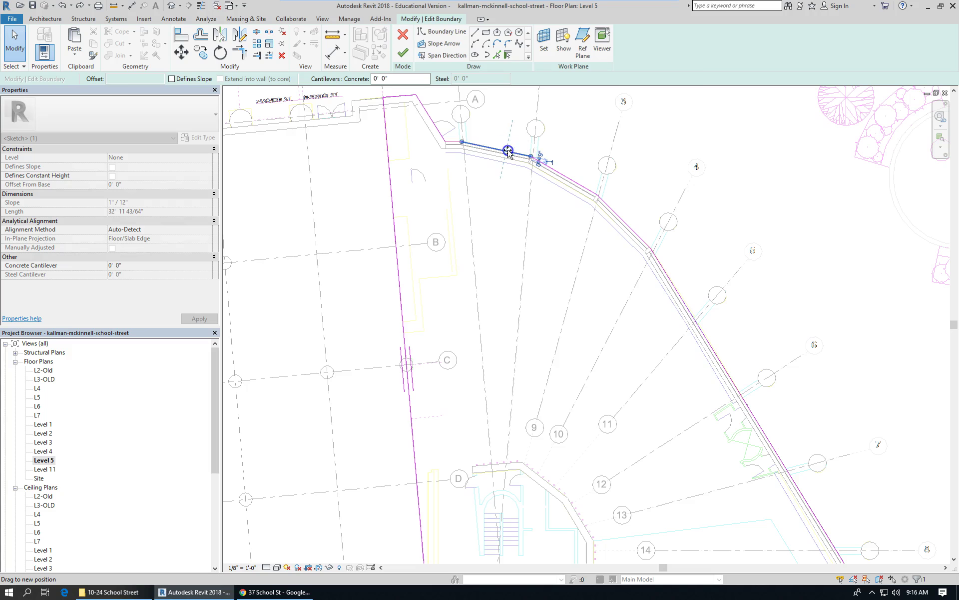
pyautogui.click(551, 154)
pyautogui.click(467, 210)
pyautogui.scroll(-2, 466, 210)
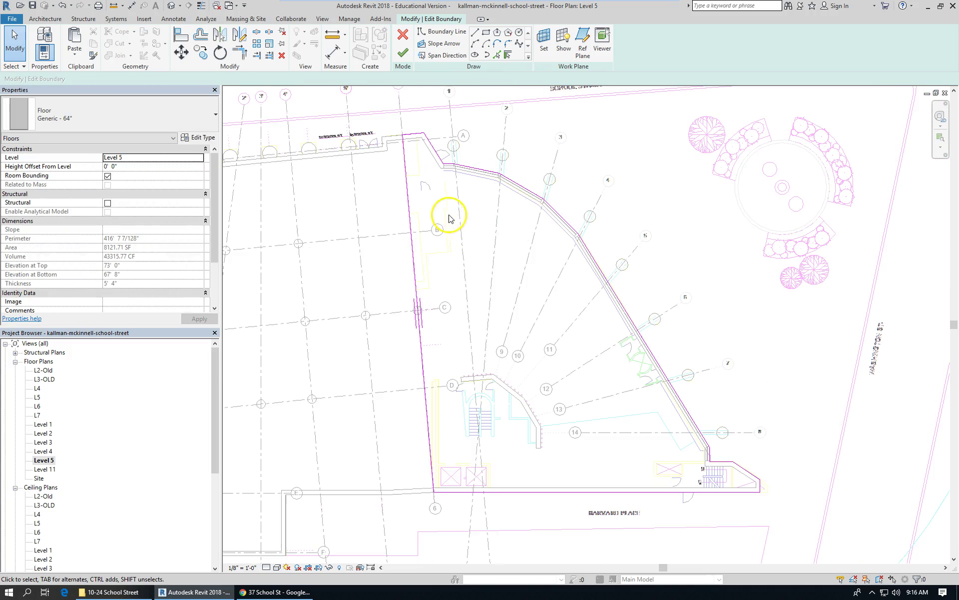
pyautogui.scroll(-1, 450, 160)
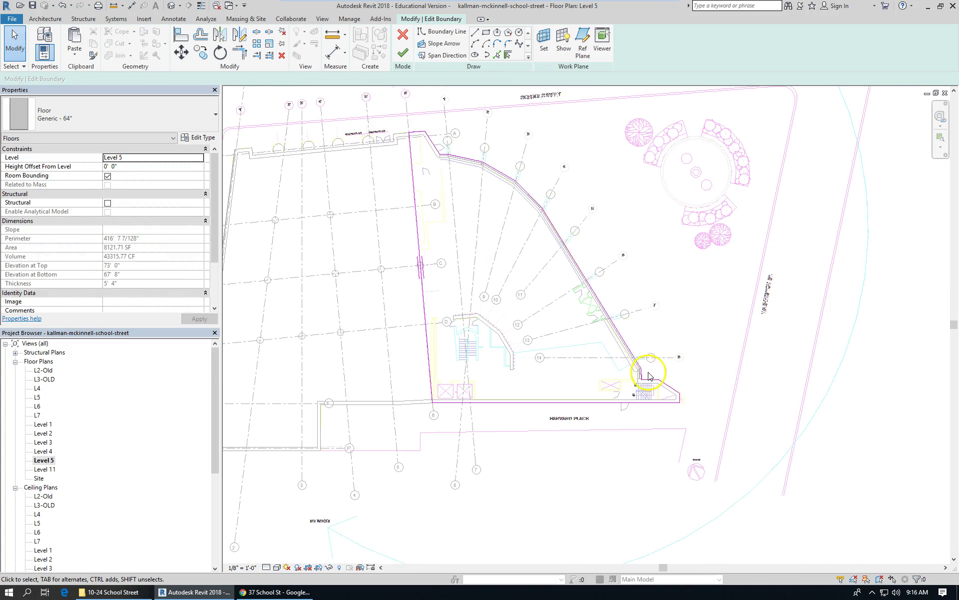
# Select the five connected floor boundary lines along the curved and angled glazed front and cut them to the clipboard
pyautogui.scroll(1, 649, 375)
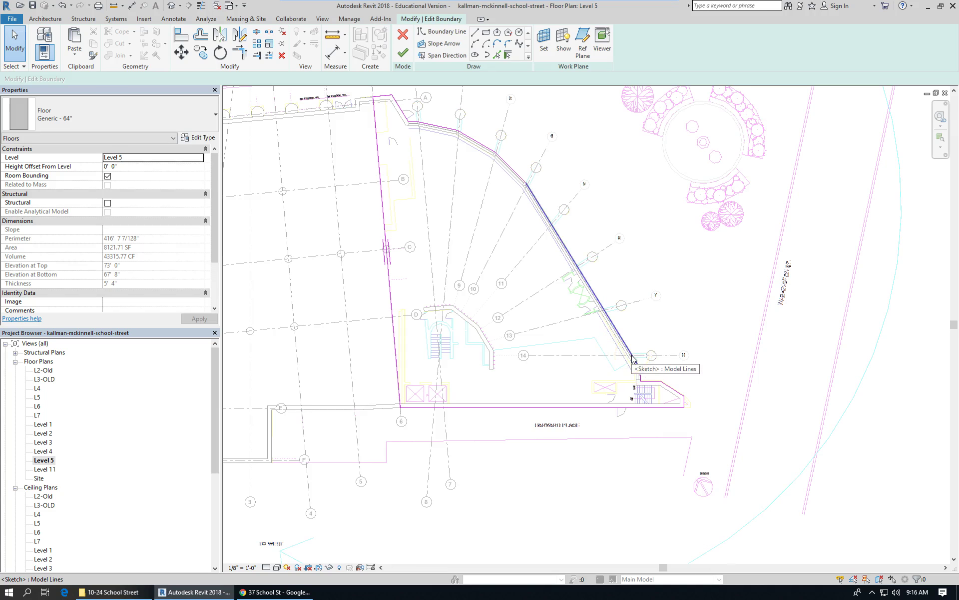
pyautogui.click(632, 358)
pyautogui.moveTo(526, 184); pyautogui.dragTo(474, 153)
pyautogui.keyDown('ctrl'); pyautogui.click(474, 150); pyautogui.keyUp('ctrl')
pyautogui.keyDown('ctrl'); pyautogui.click(440, 129); pyautogui.keyUp('ctrl')
pyautogui.keyDown('ctrl'); pyautogui.click(417, 122); pyautogui.keyUp('ctrl')
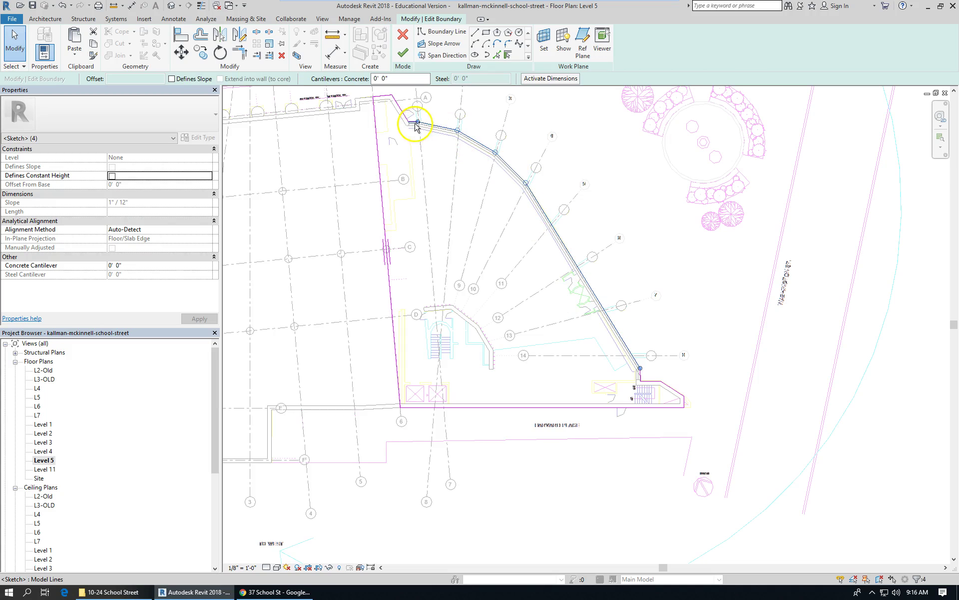
pyautogui.click(493, 246)
pyautogui.scroll(-2, 502, 249)
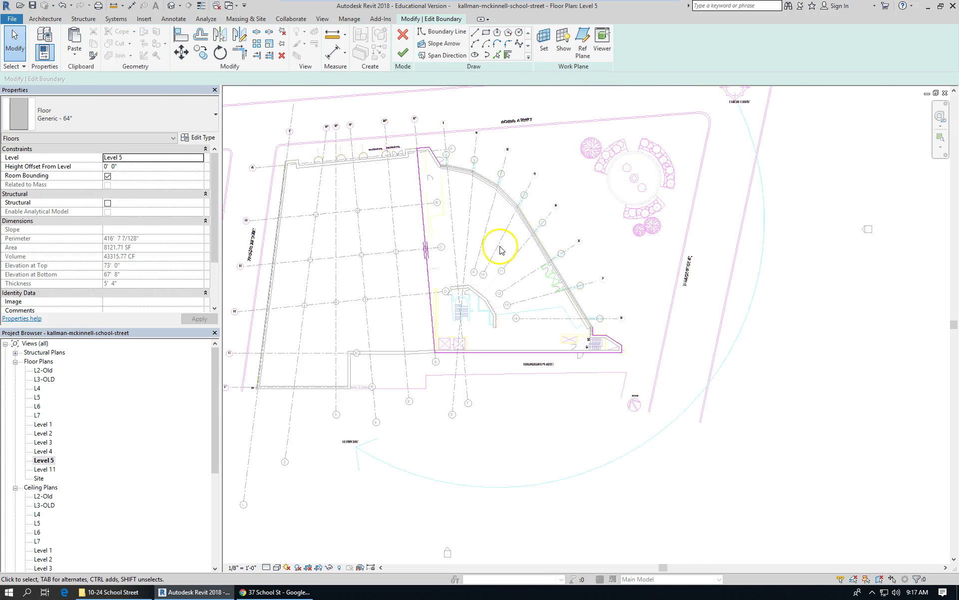
pyautogui.press('l')
pyautogui.press('i')
pyautogui.click(488, 195)
pyautogui.scroll(2, 470, 235)
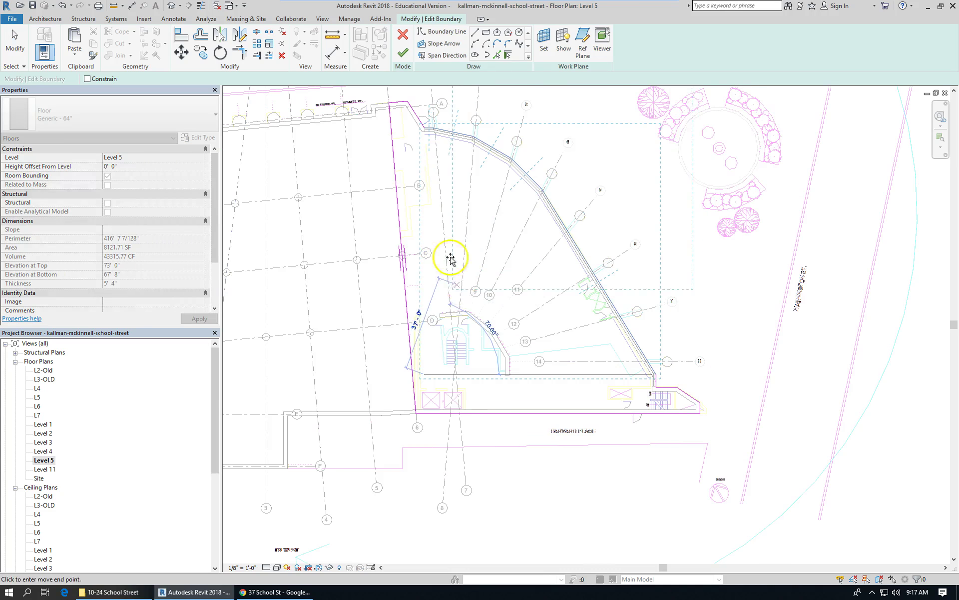
pyautogui.scroll(-2, 445, 257)
pyautogui.press('Escape')
pyautogui.press('Escape')
# Paste the cut boundary lines aligned to the same place and move them outward by about 8'
pyautogui.click(67, 60)
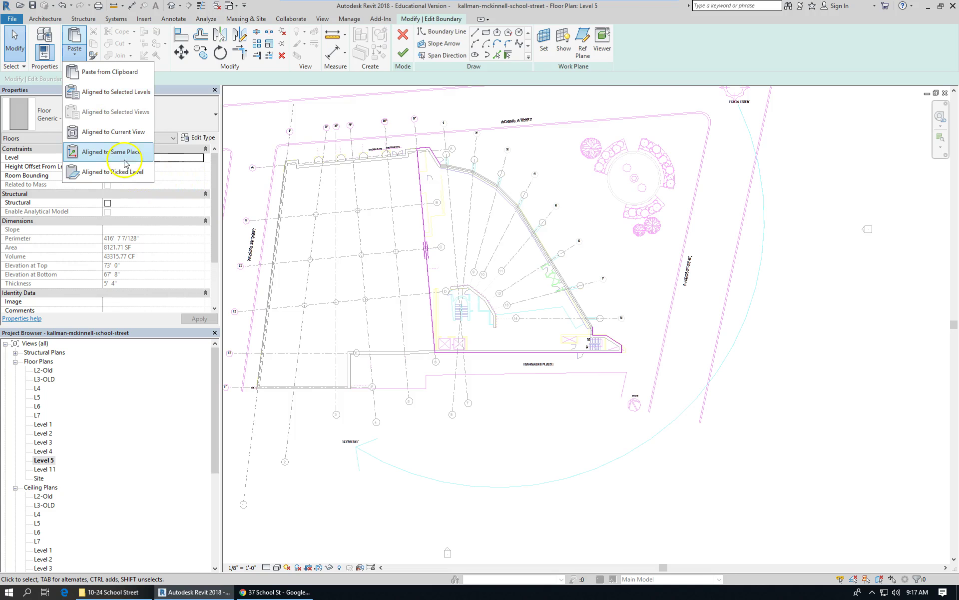
pyautogui.click(120, 152)
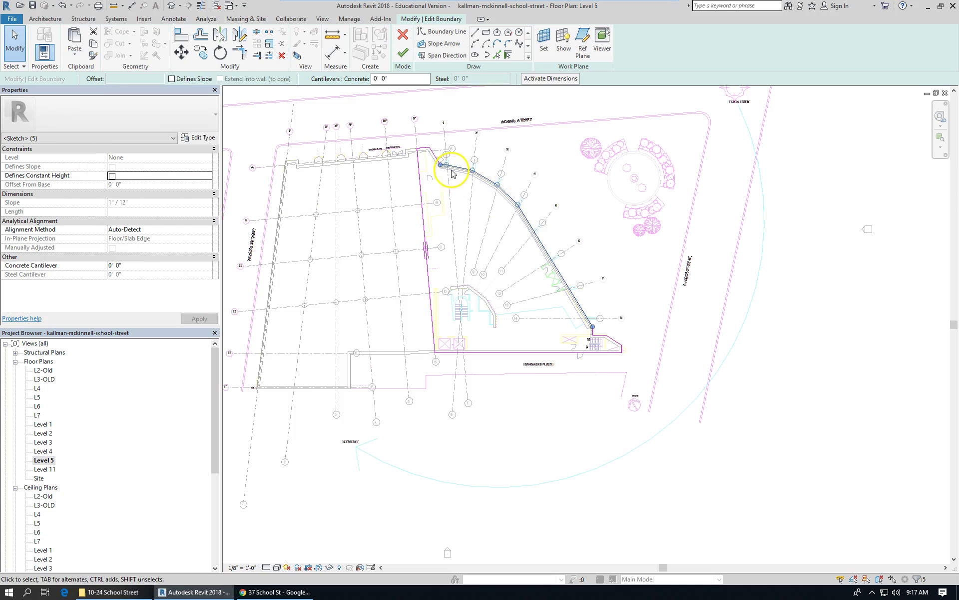
pyautogui.scroll(2, 451, 175)
pyautogui.moveTo(531, 203); pyautogui.dragTo(541, 182)
pyautogui.click(761, 341)
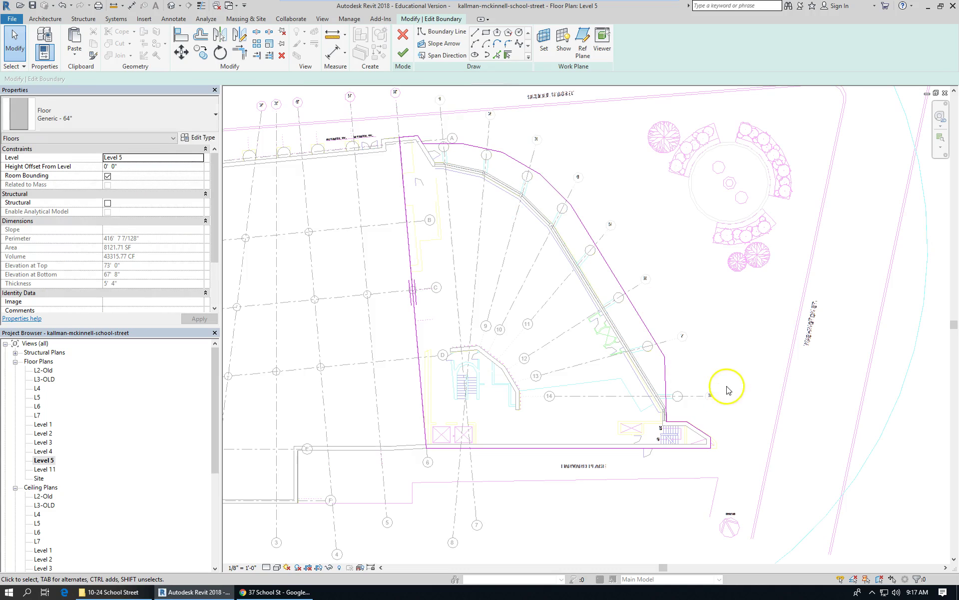
# Move the short boundary line near the Harvard Place stair outward and the short line near grid A to 10' 0" from the wall
pyautogui.moveTo(671, 389); pyautogui.dragTo(685, 385)
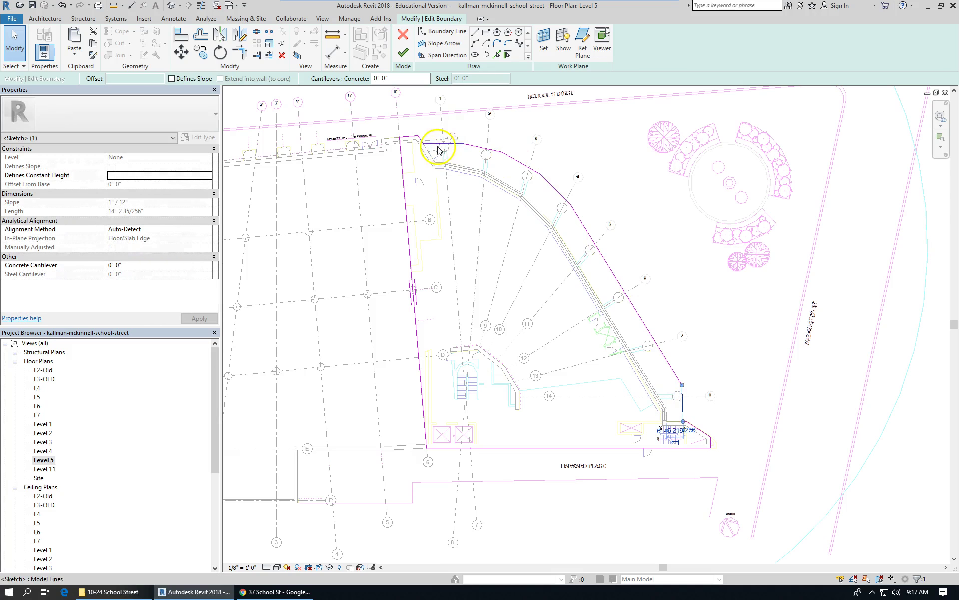
pyautogui.scroll(2, 439, 146)
pyautogui.click(450, 145)
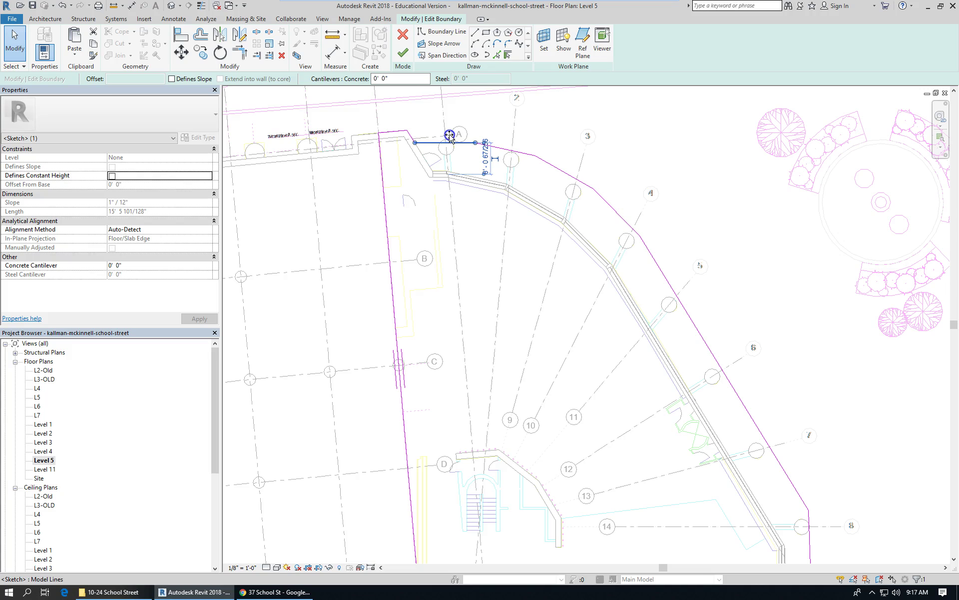
pyautogui.moveTo(450, 135); pyautogui.dragTo(450, 135)
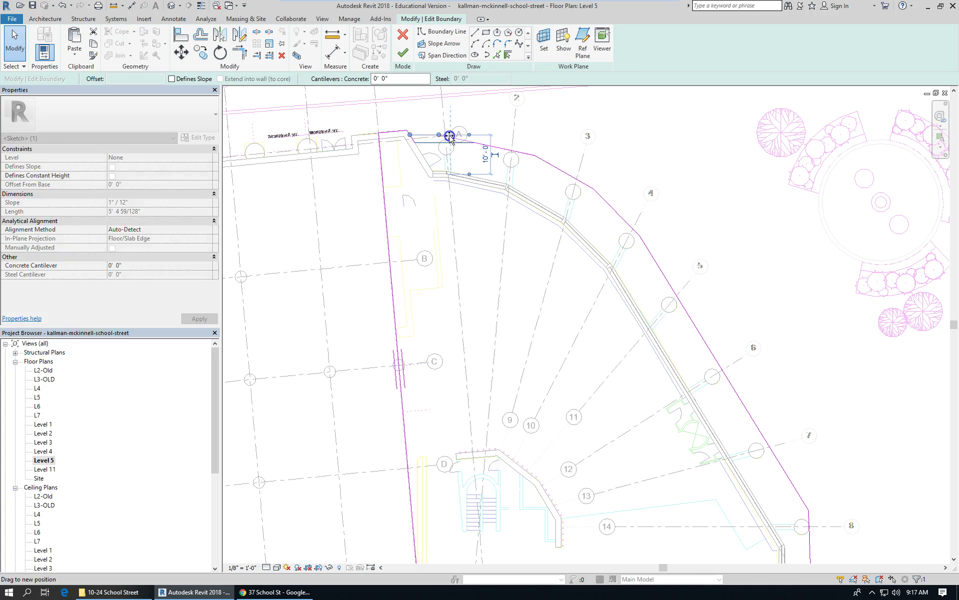
pyautogui.click(568, 133)
pyautogui.scroll(-2, 508, 135)
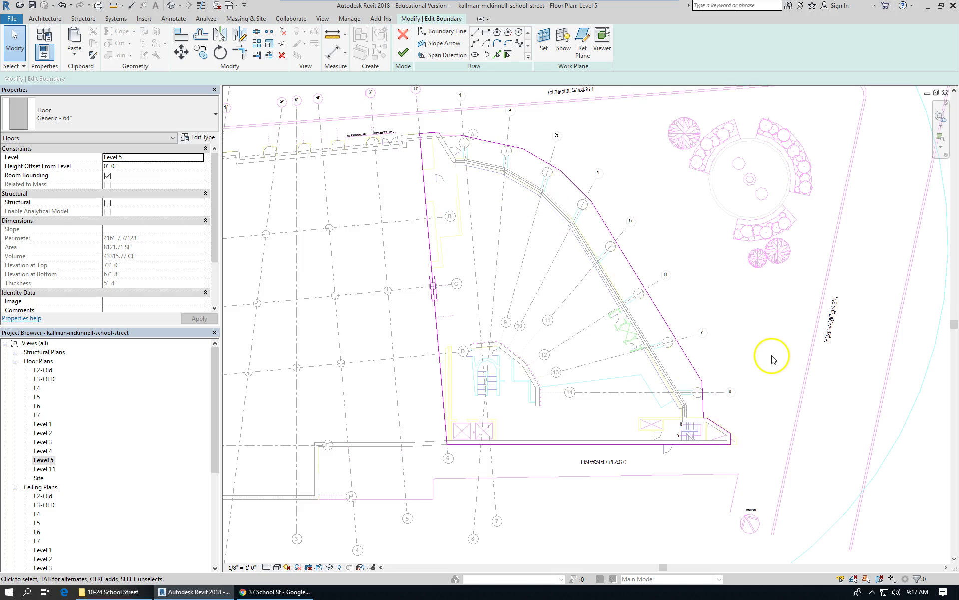
# Finish the floor boundary sketch without attaching walls to the floor's bottom, and switch to the 3D view with the floor deselected
pyautogui.click(403, 52)
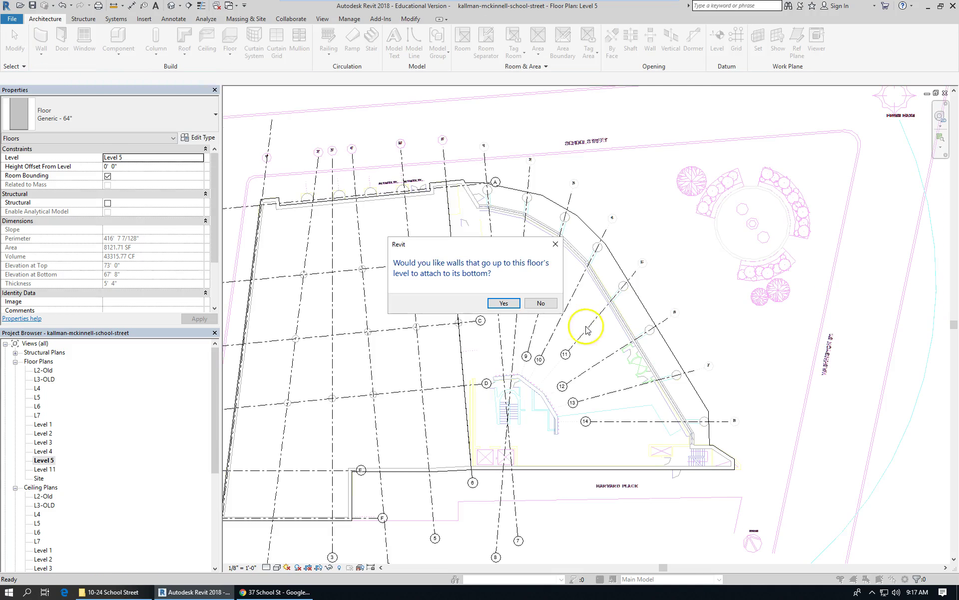
pyautogui.click(540, 303)
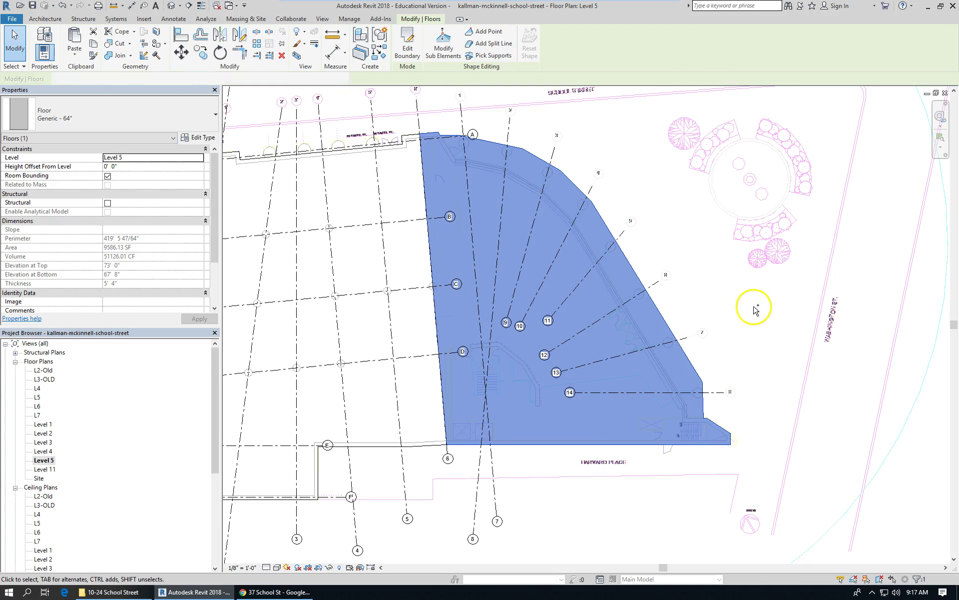
pyautogui.hotkey('ctrl', 'Tab')
pyautogui.click(407, 359)
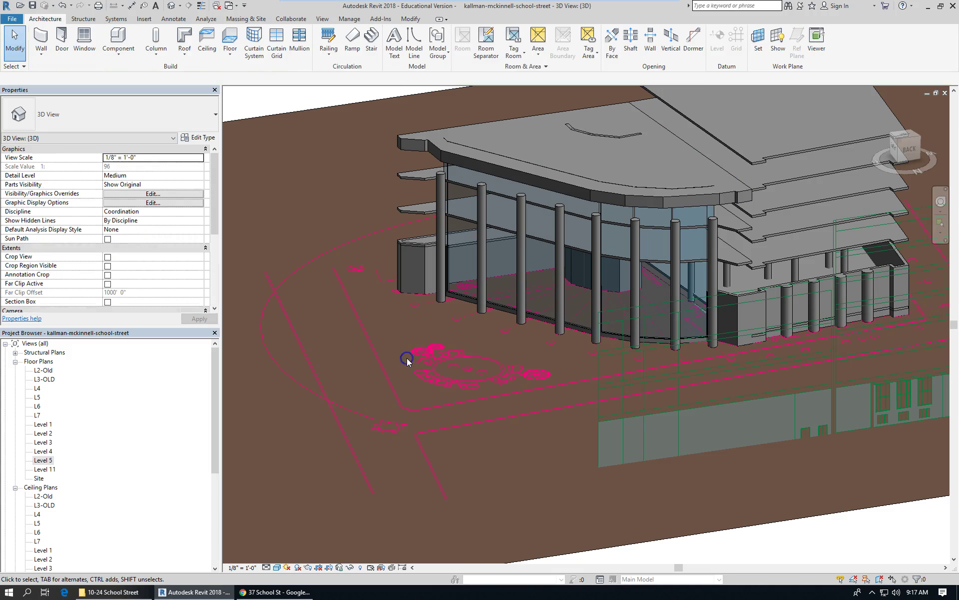
# Select all instances of Curtain Wall 1 and set their top offset to -4' 0"
pyautogui.scroll(2, 590, 310)
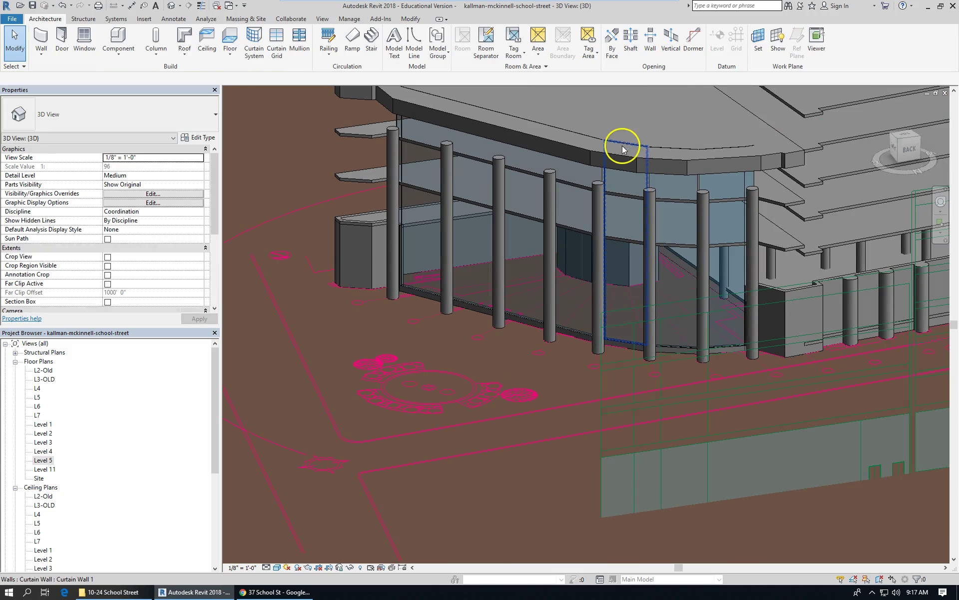
pyautogui.scroll(-1, 623, 142)
pyautogui.scroll(-1, 590, 156)
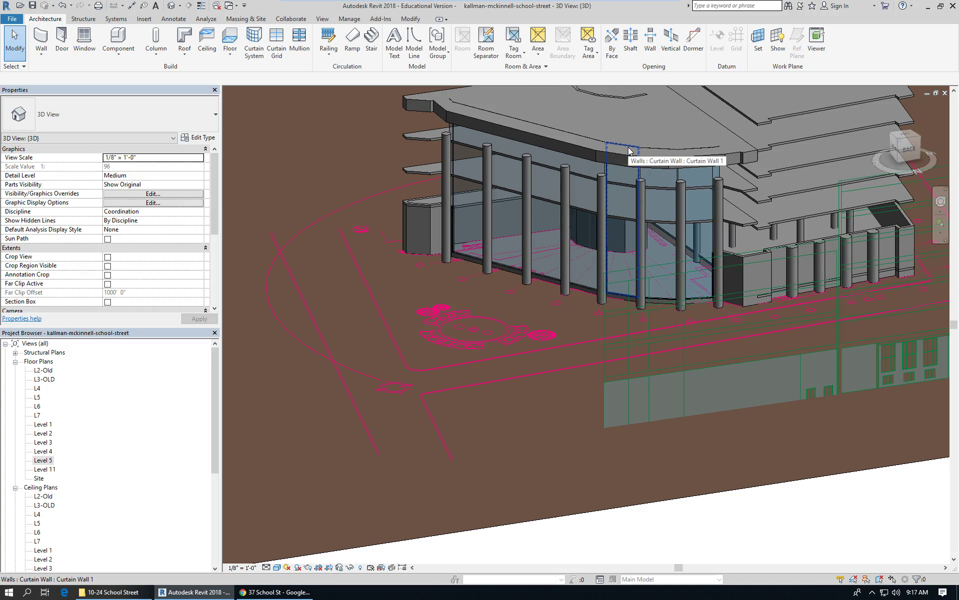
pyautogui.click(629, 151)
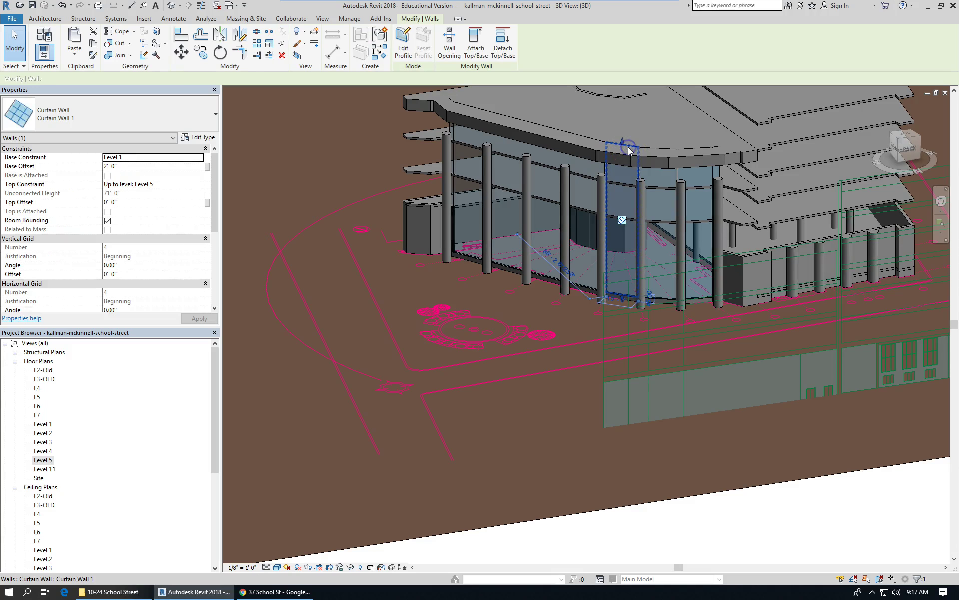
pyautogui.rightClick(627, 244)
pyautogui.click(611, 173)
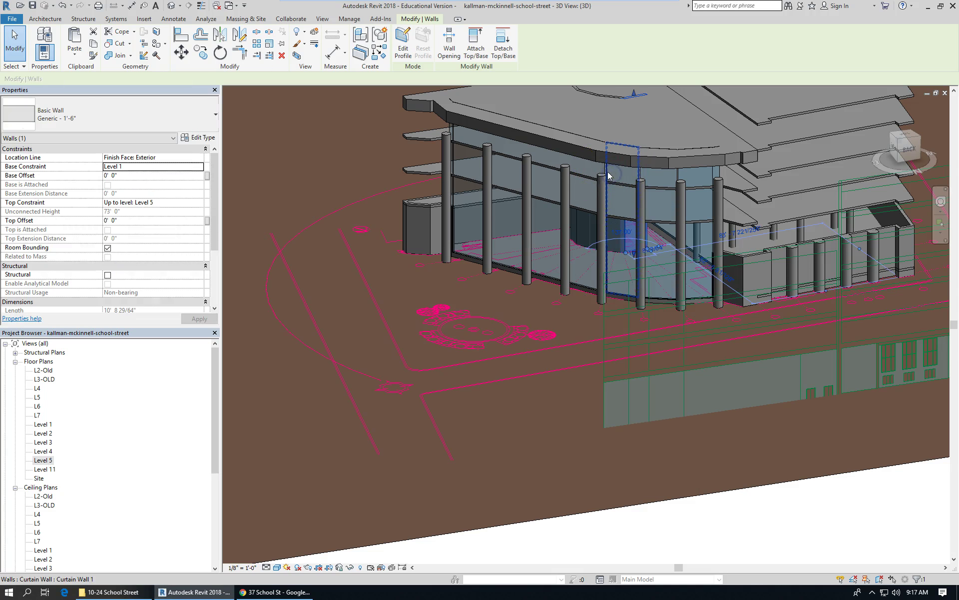
pyautogui.rightClick(610, 173)
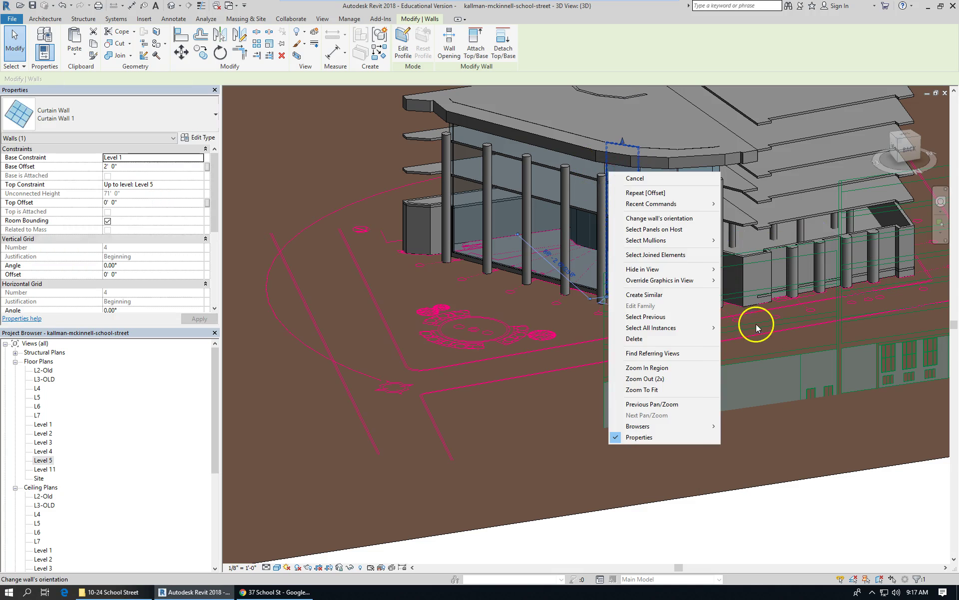
pyautogui.moveTo(707, 327)
pyautogui.click(743, 325)
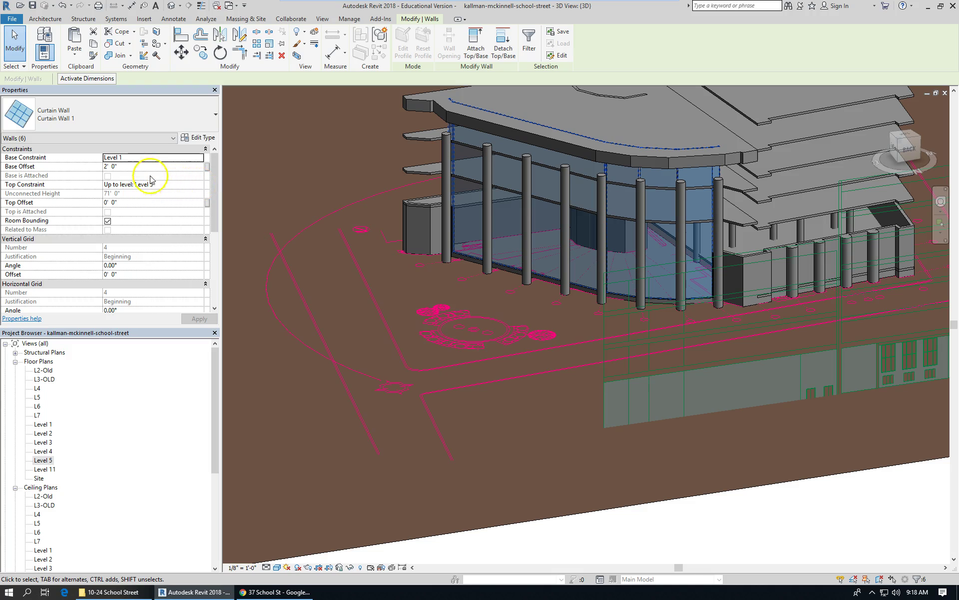
pyautogui.click(141, 204)
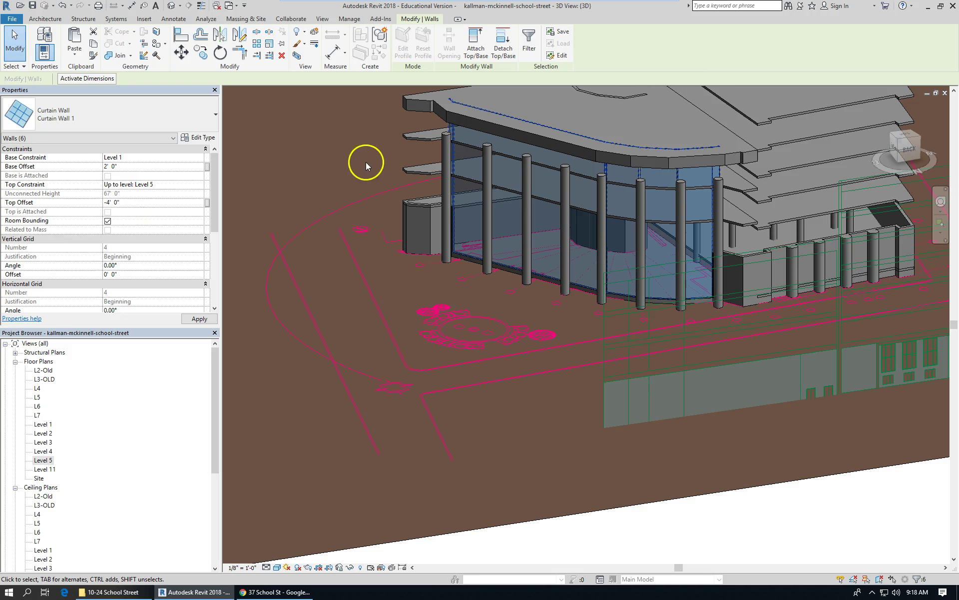
pyautogui.press('Escape')
# Examine the curtain walls and the overhanging Level 5 floor in 3D, including from a lower angle
pyautogui.scroll(-2, 520, 307)
pyautogui.scroll(3, 567, 266)
pyautogui.scroll(1, 603, 209)
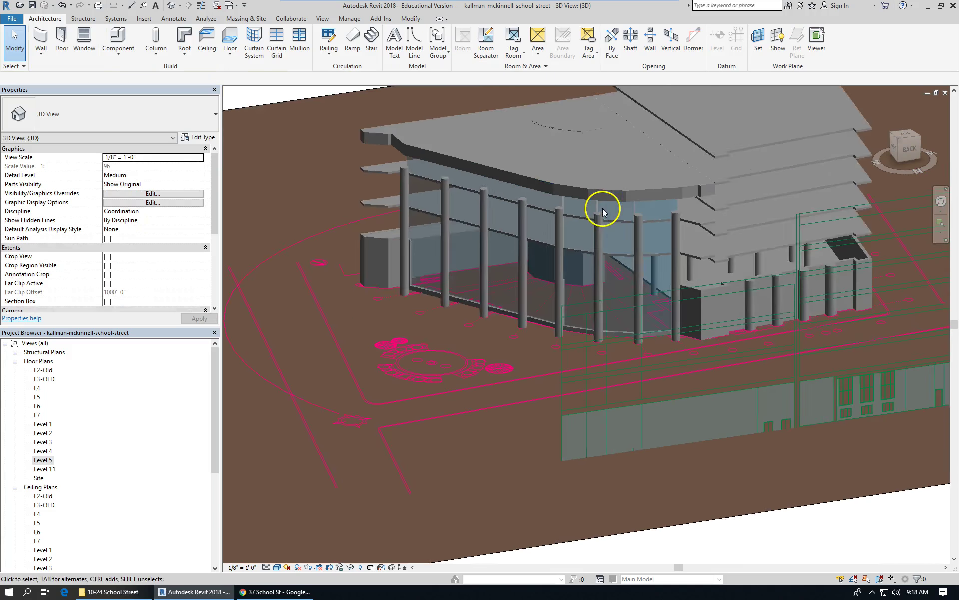
pyautogui.scroll(-1, 602, 210)
pyautogui.scroll(-1, 600, 213)
pyautogui.keyDown('shift'); pyautogui.moveTo(665, 324); pyautogui.dragTo(630, 267, button='middle'); pyautogui.keyUp('shift')
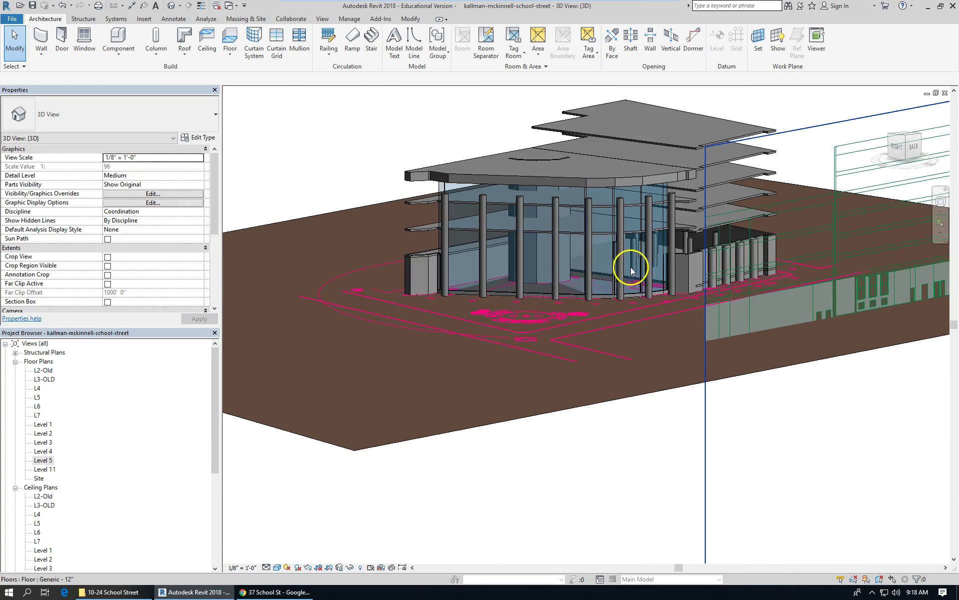
pyautogui.scroll(1, 550, 254)
pyautogui.scroll(1, 475, 234)
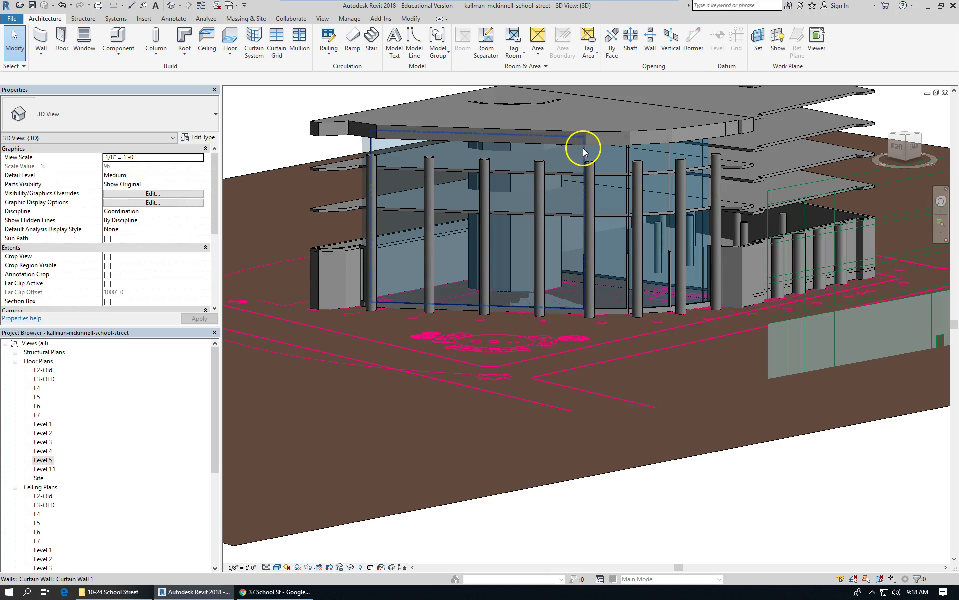
# Examine the building's School Street side in 3D, and switch to Chrome to study the bank building's columns and upper facade in Street View
pyautogui.keyDown('shift'); pyautogui.moveTo(570, 210); pyautogui.dragTo(368, 214, button='middle'); pyautogui.keyUp('shift')
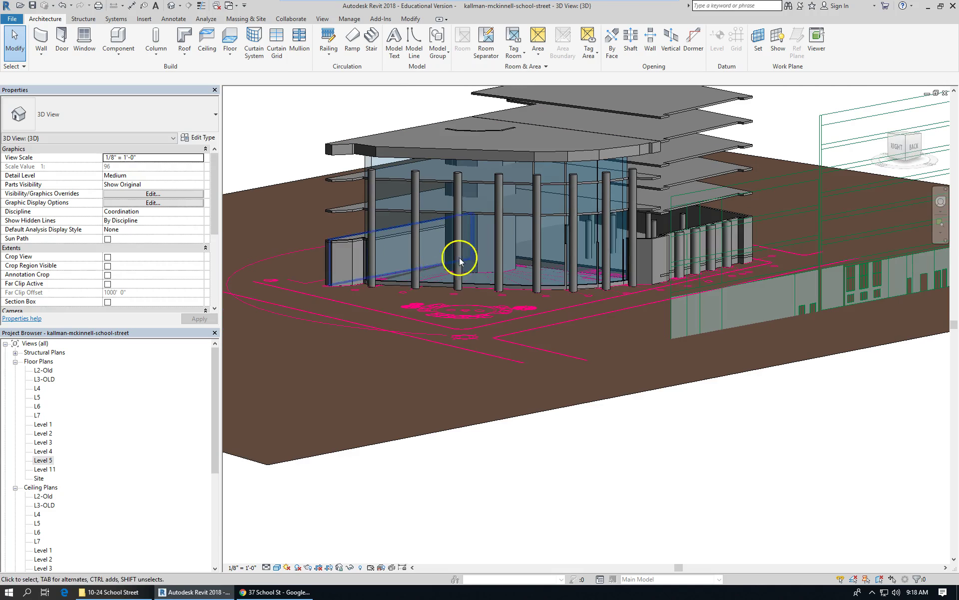
pyautogui.keyDown('shift'); pyautogui.moveTo(508, 265); pyautogui.dragTo(775, 253, button='middle'); pyautogui.keyUp('shift')
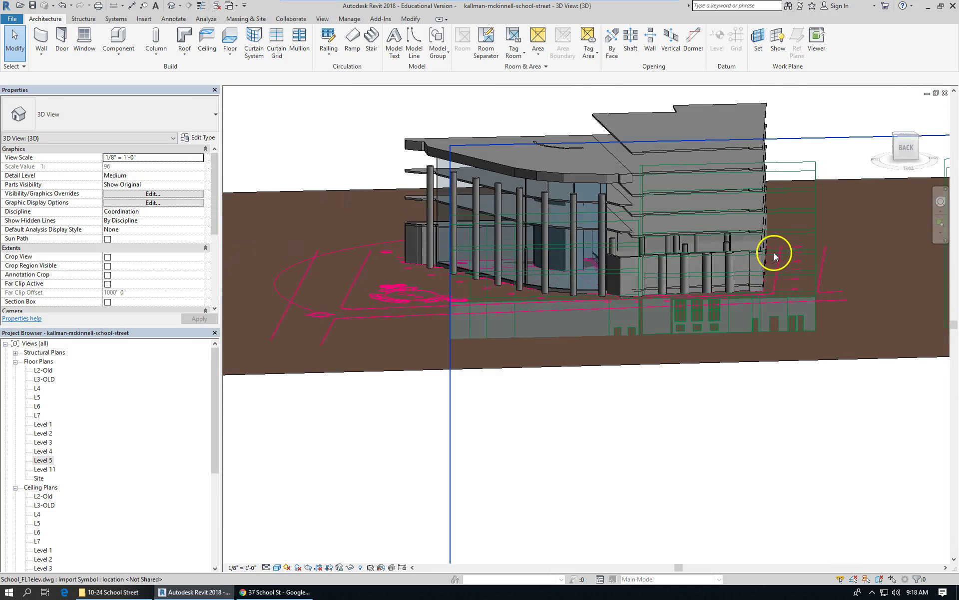
pyautogui.scroll(3, 775, 252)
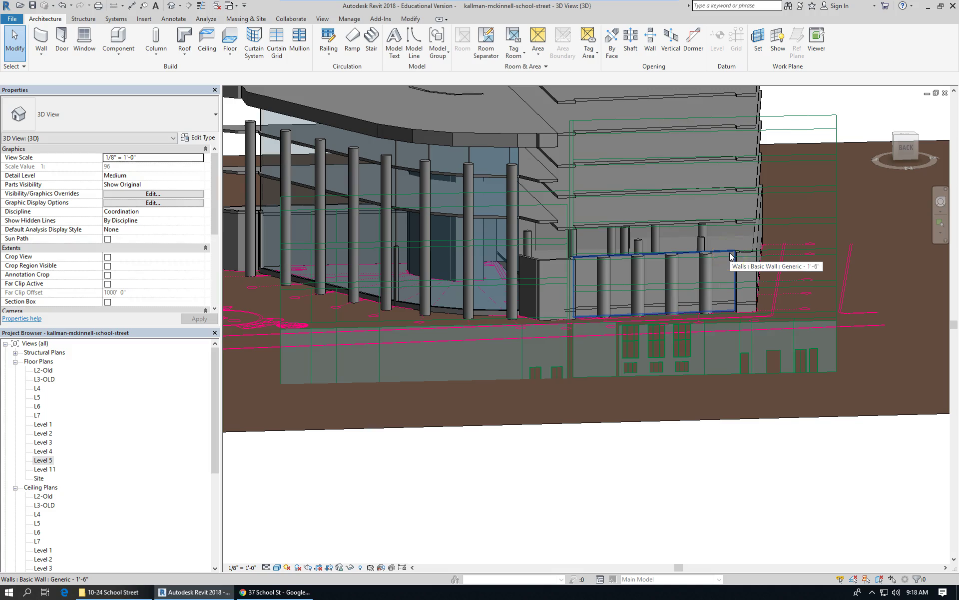
pyautogui.click(259, 593)
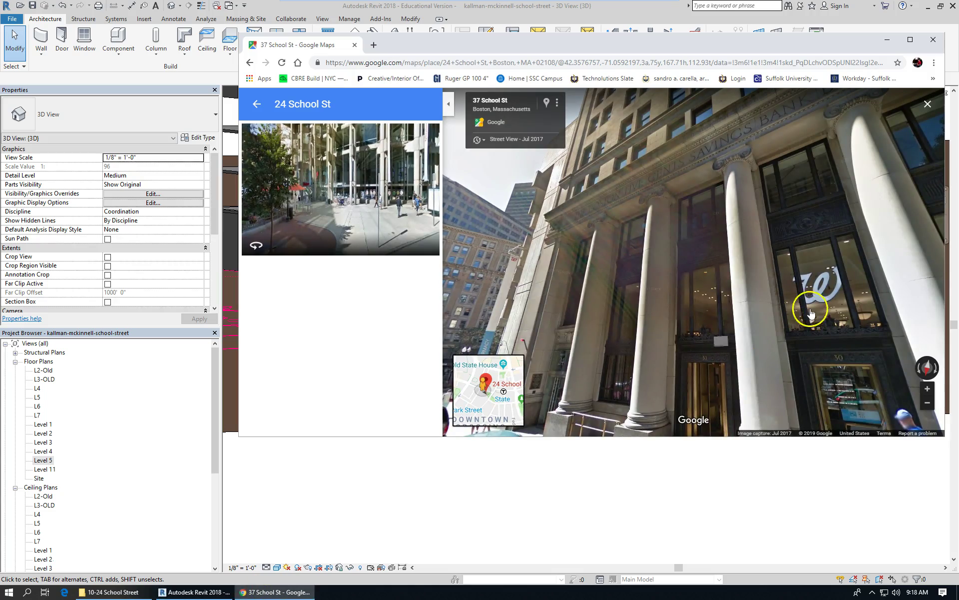
pyautogui.click(829, 273)
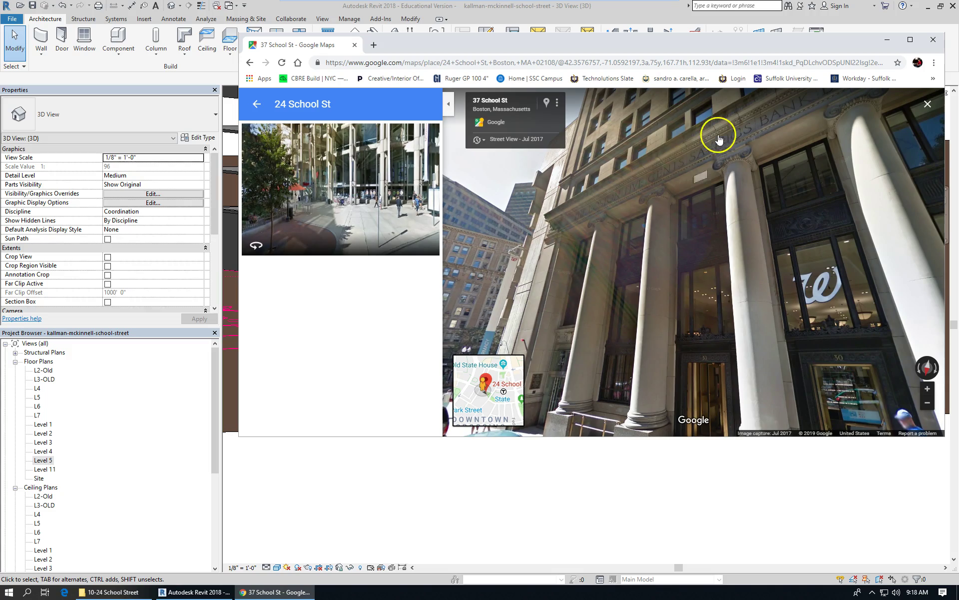
pyautogui.moveTo(648, 152); pyautogui.dragTo(634, 261)
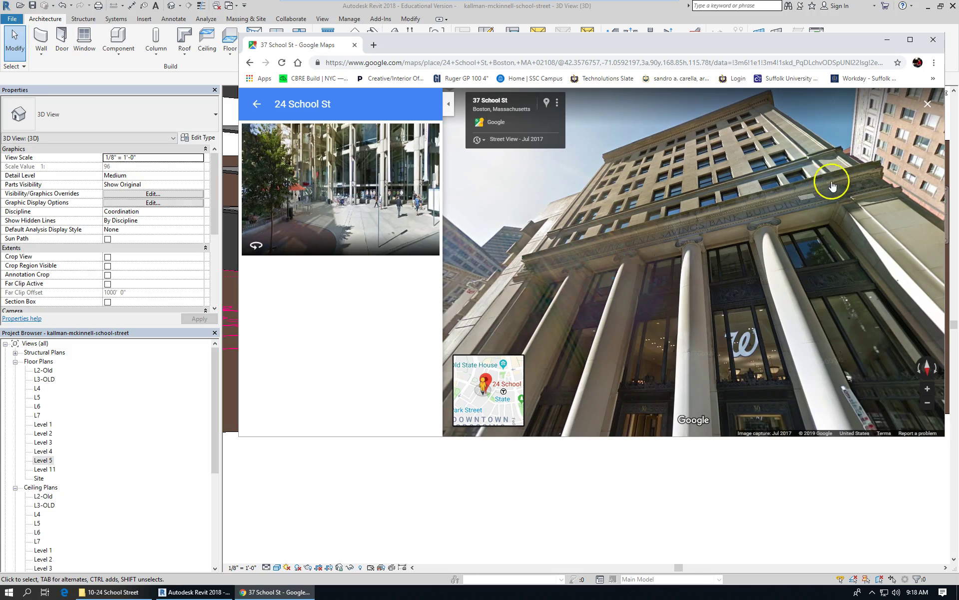
pyautogui.moveTo(614, 236); pyautogui.dragTo(599, 259)
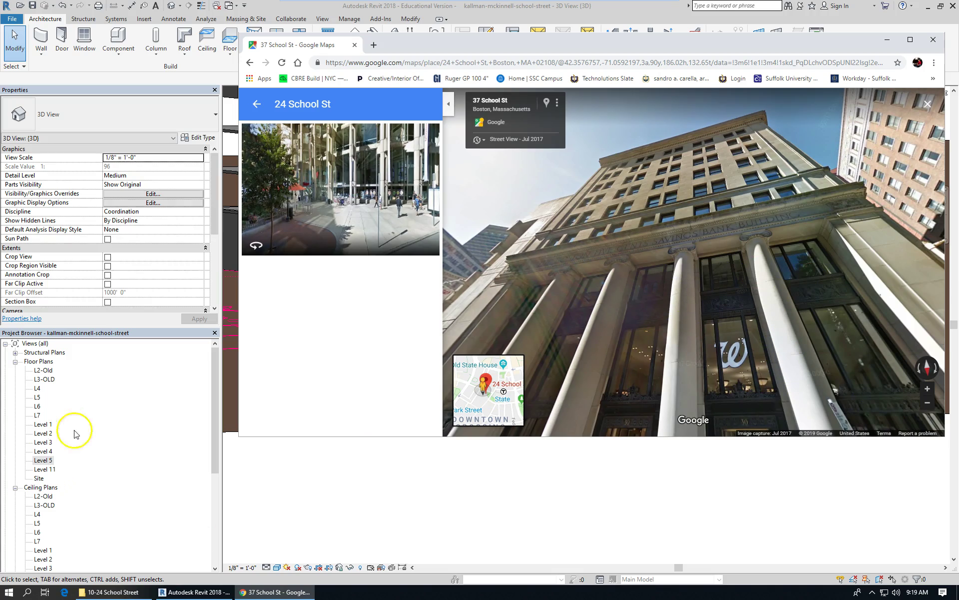
# In the Level 1 plan, copy to the clipboard the six 1'-6" walls along School Street, from the Province Street corner to the angled wall
pyautogui.doubleClick(43, 424)
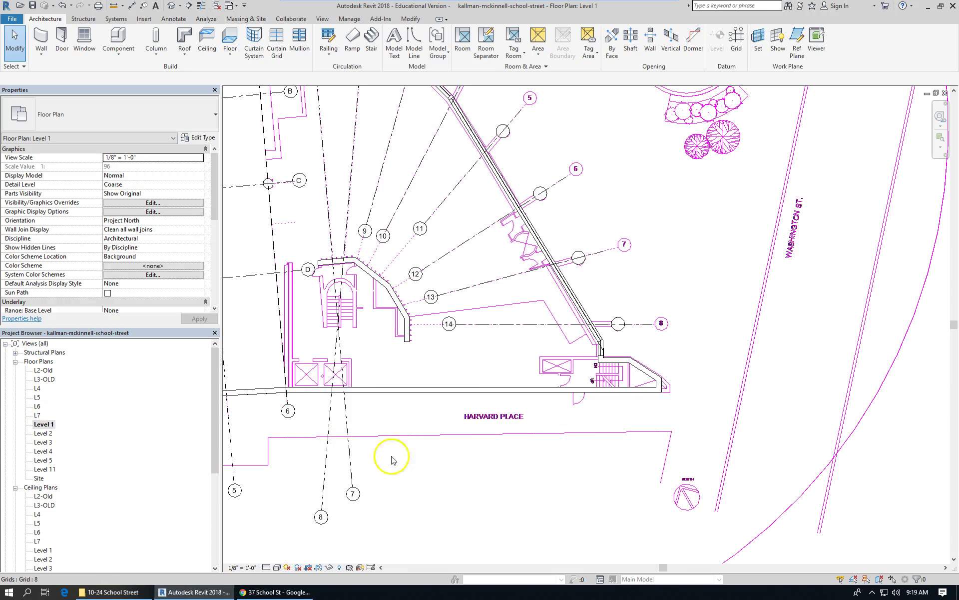
pyautogui.scroll(-2, 797, 398)
pyautogui.scroll(5, 484, 280)
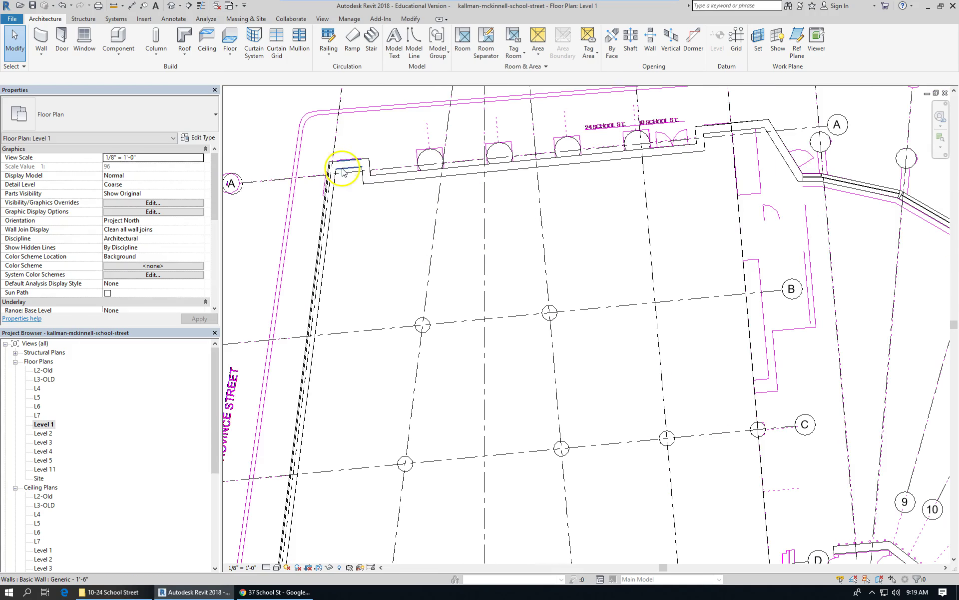
pyautogui.click(343, 172)
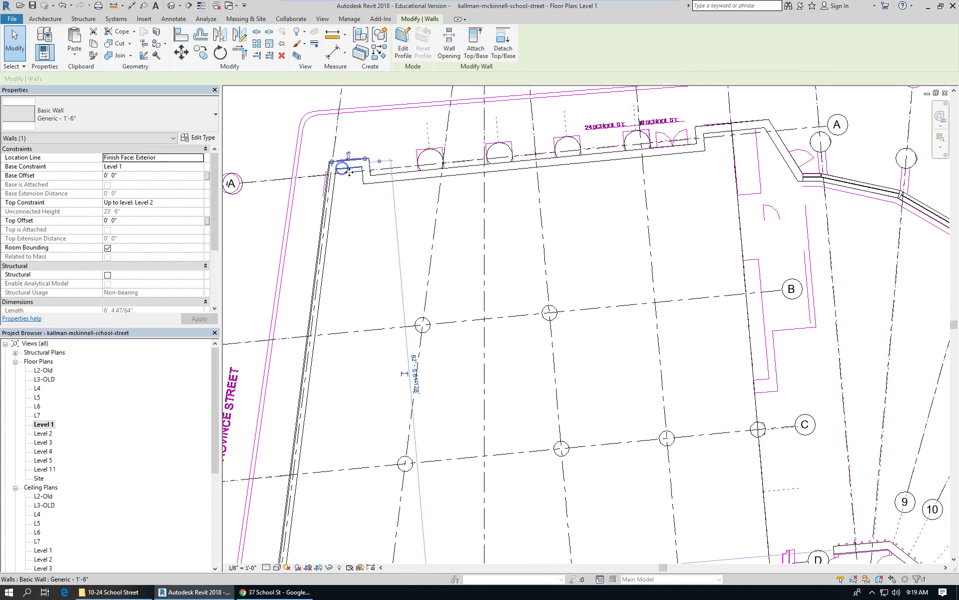
pyautogui.keyDown('ctrl'); pyautogui.click(429, 181); pyautogui.keyUp('ctrl')
pyautogui.keyDown('ctrl'); pyautogui.click(693, 136); pyautogui.keyUp('ctrl')
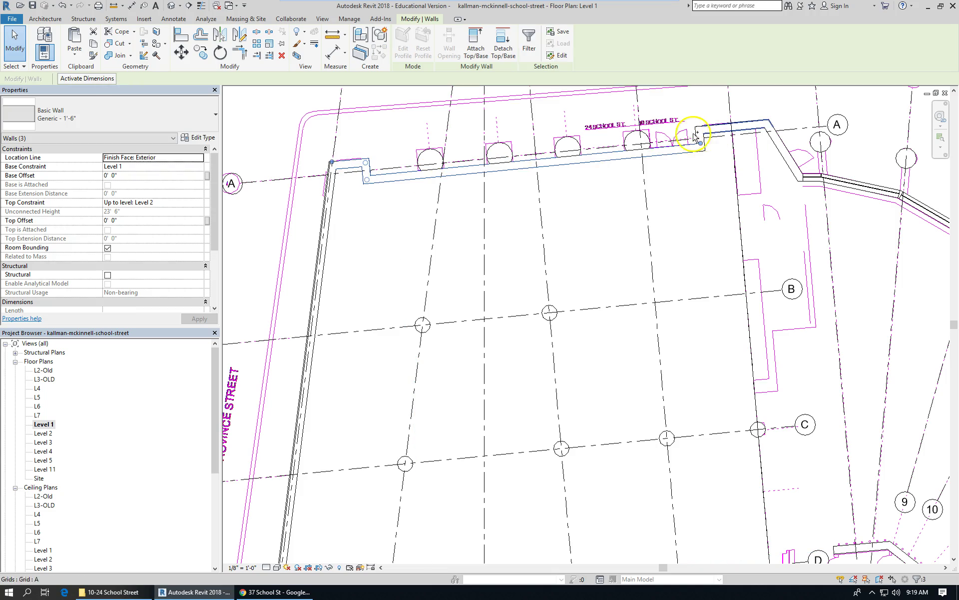
pyautogui.keyDown('ctrl'); pyautogui.click(724, 134); pyautogui.keyUp('ctrl')
pyautogui.keyDown('ctrl'); pyautogui.click(783, 150); pyautogui.keyUp('ctrl')
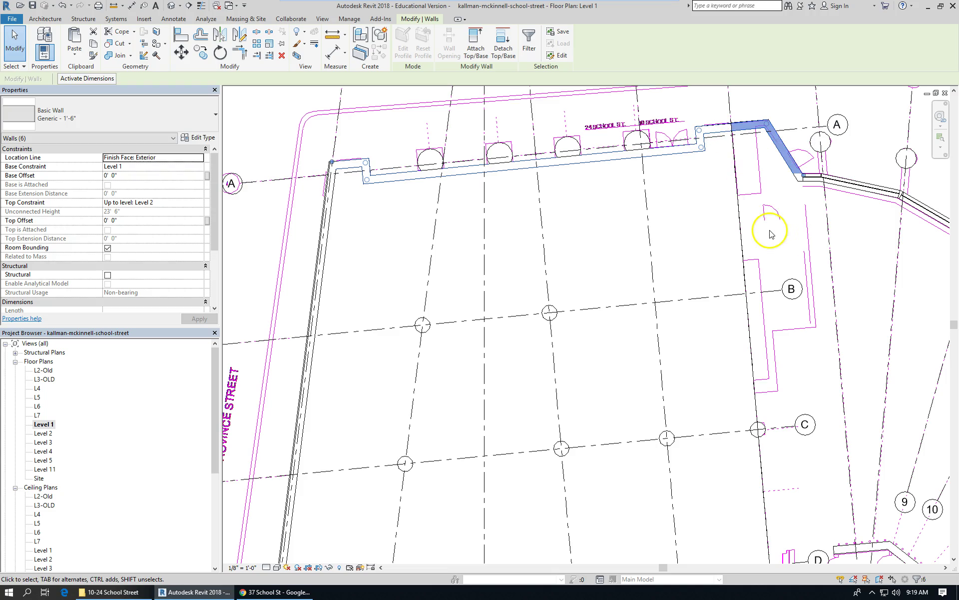
pyautogui.keyDown('ctrl'); pyautogui.click(814, 176); pyautogui.keyUp('ctrl')
pyautogui.scroll(2, 815, 175)
pyautogui.scroll(1, 796, 181)
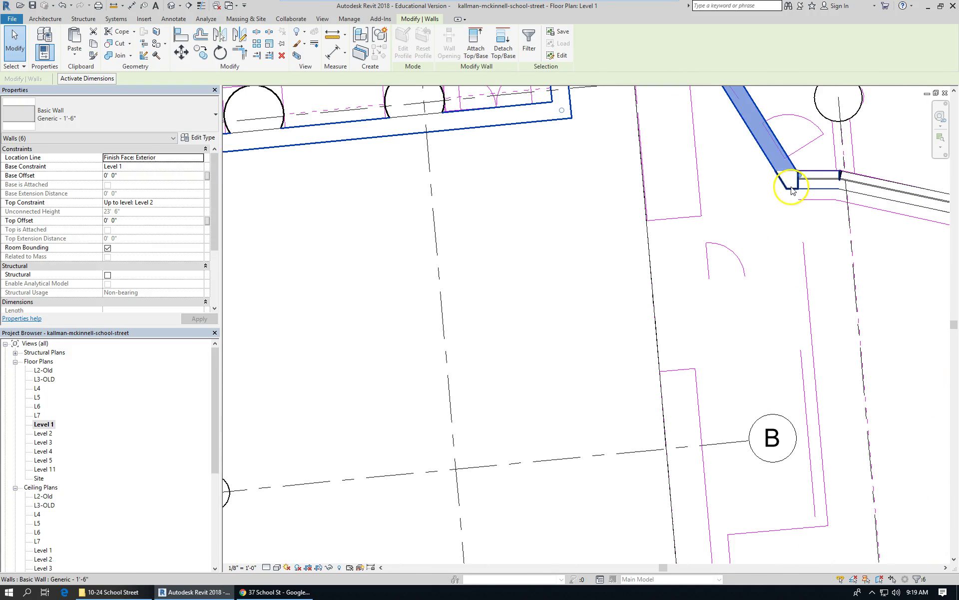
pyautogui.scroll(-1, 655, 234)
pyautogui.scroll(-3, 654, 233)
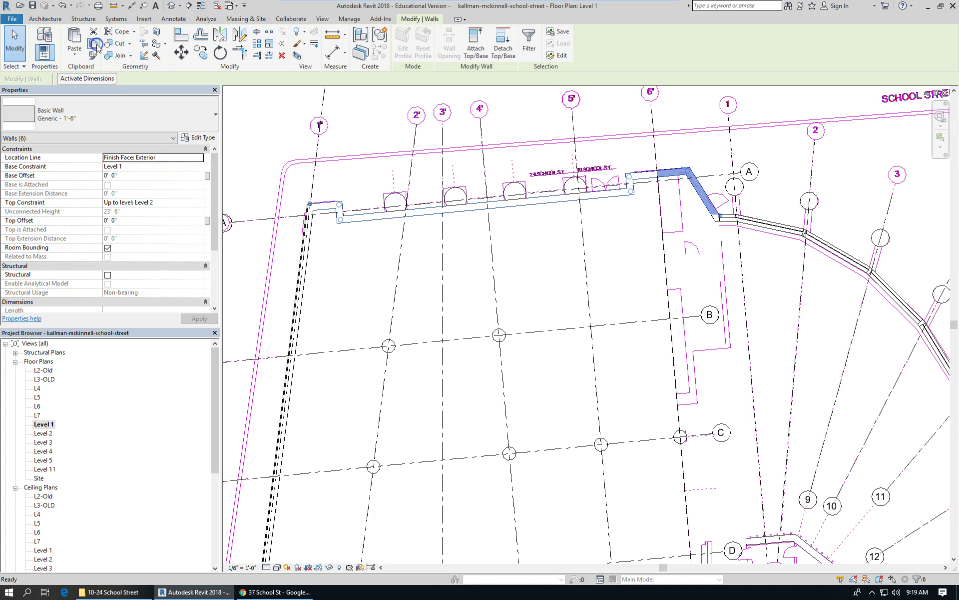
pyautogui.scroll(-3, 660, 195)
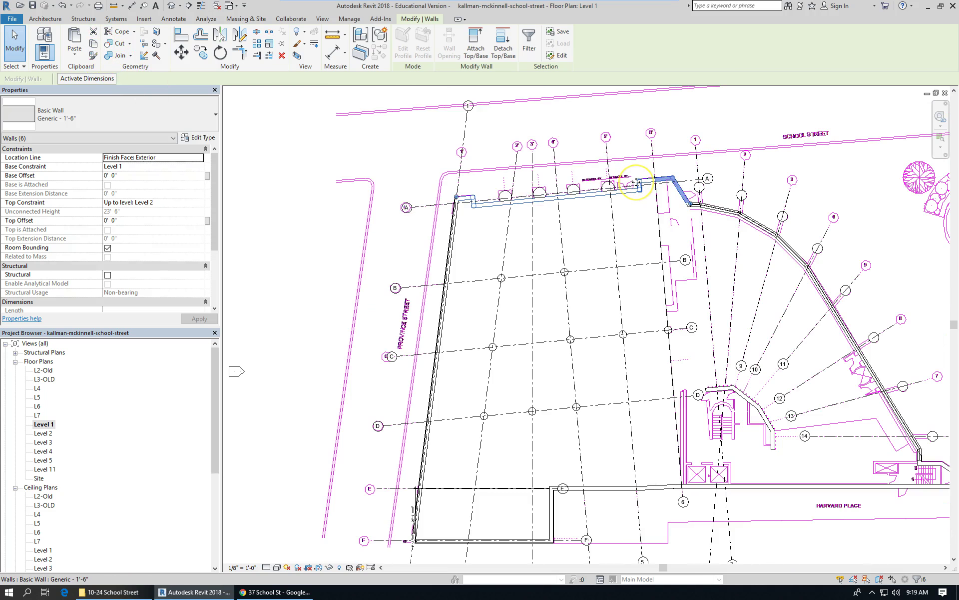
# Switch to the 3D view, check the copied School Street walls against the upper floors, and deselect them
pyautogui.hotkey('ctrl', 'Tab')
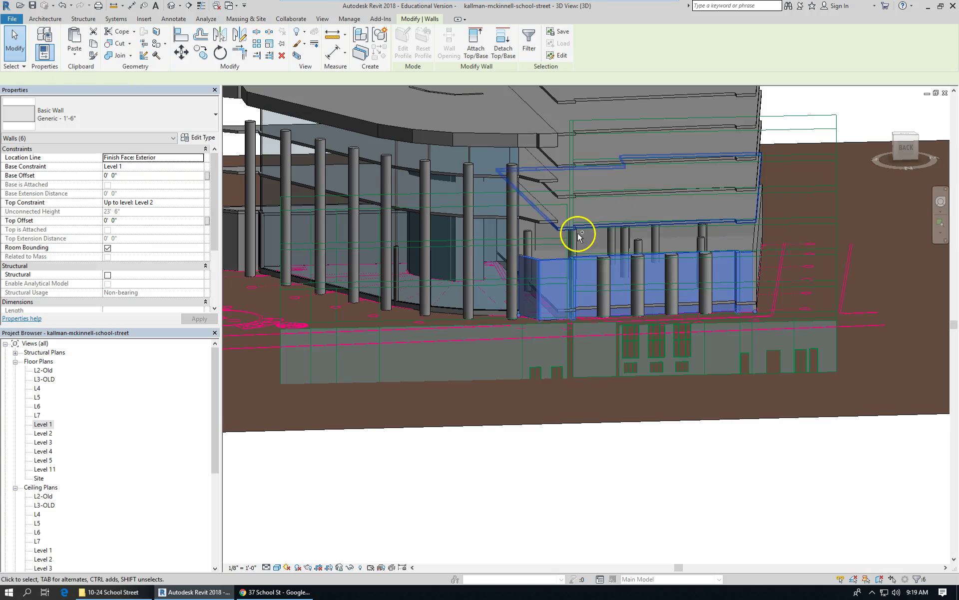
pyautogui.scroll(-2, 478, 265)
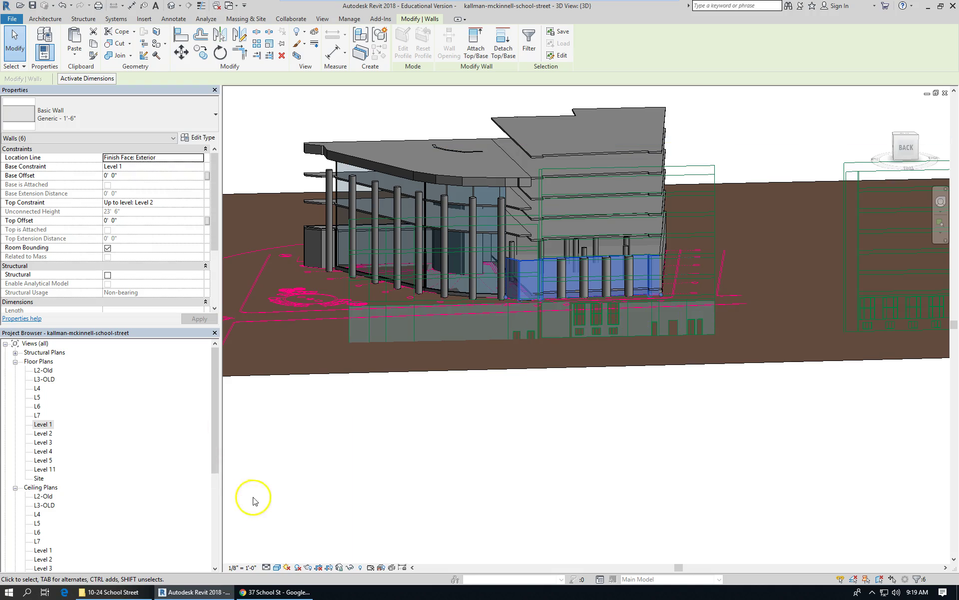
pyautogui.moveTo(216, 457); pyautogui.dragTo(217, 507)
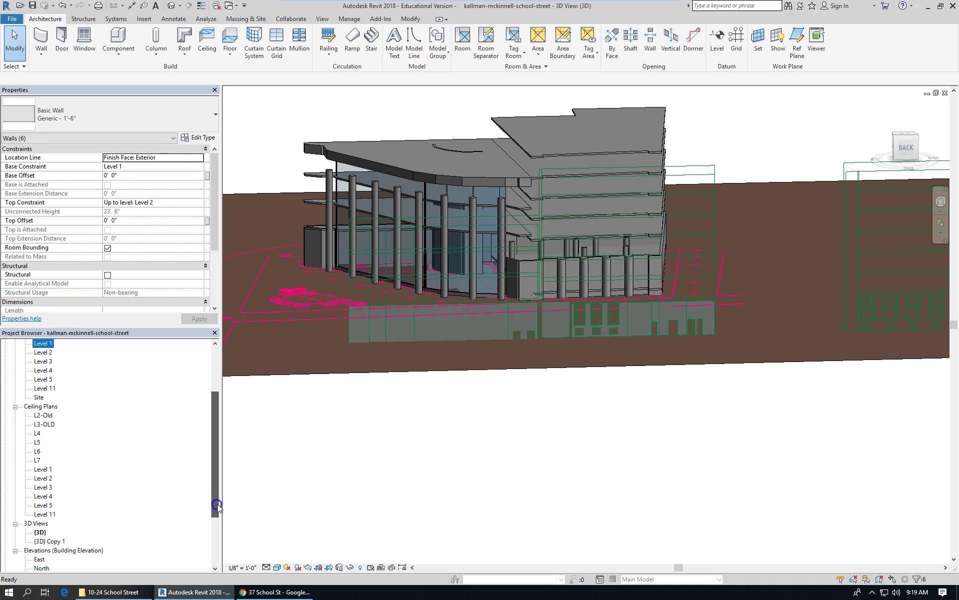
pyautogui.scroll(2, 645, 283)
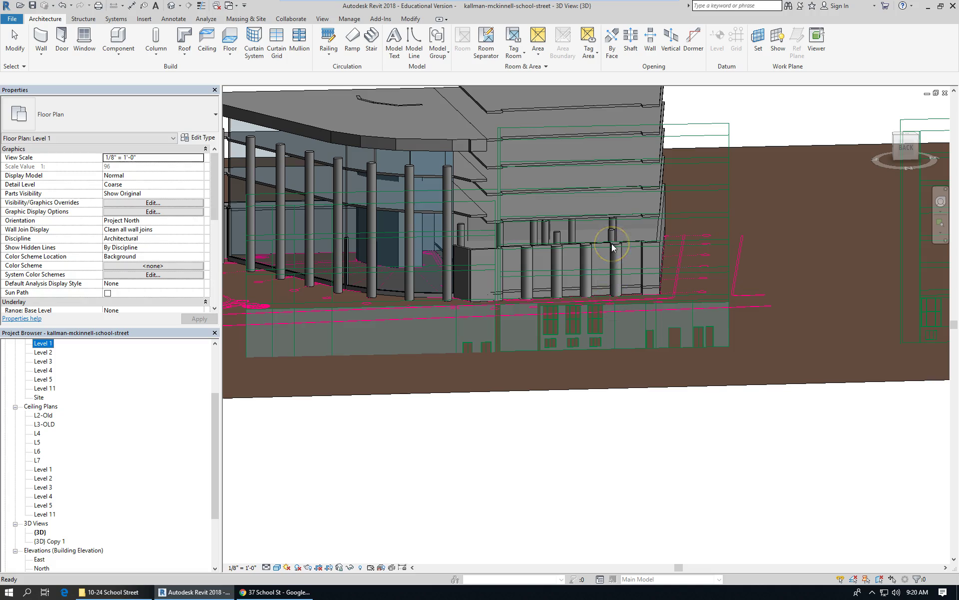
pyautogui.click(557, 248)
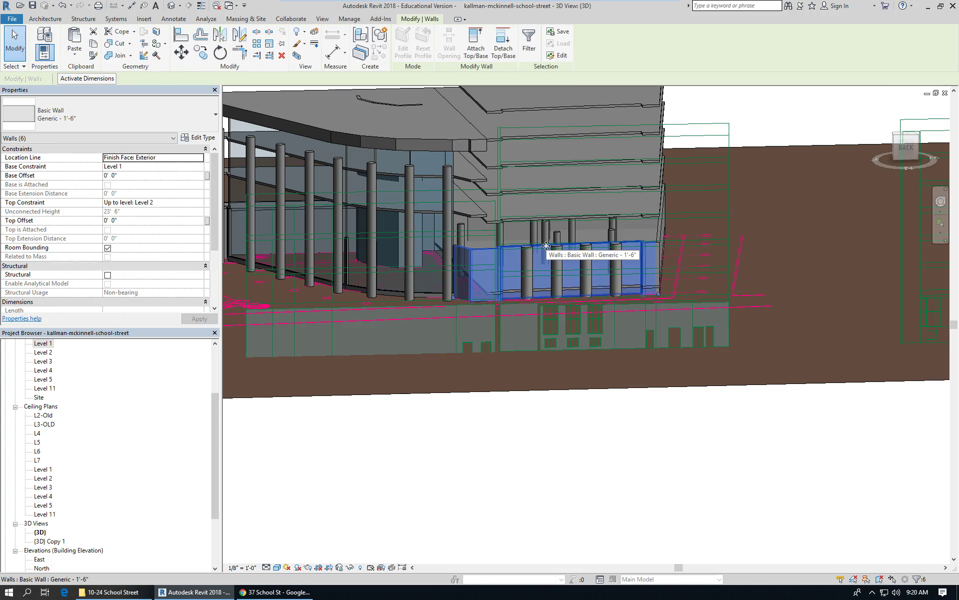
pyautogui.click(603, 422)
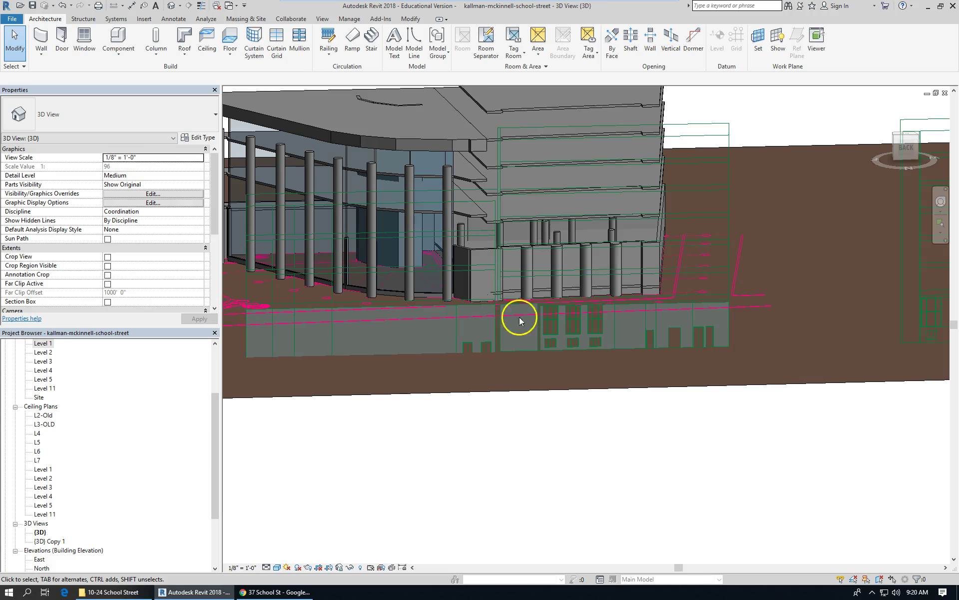
pyautogui.scroll(-3, 707, 369)
pyautogui.moveTo(534, 372)
pyautogui.keyDown('shift'); pyautogui.mouseDown(button='middle')
pyautogui.moveTo(583, 355)
pyautogui.moveTo(577, 365)
pyautogui.moveTo(533, 359)
pyautogui.mouseUp(button='middle'); pyautogui.keyUp('shift')
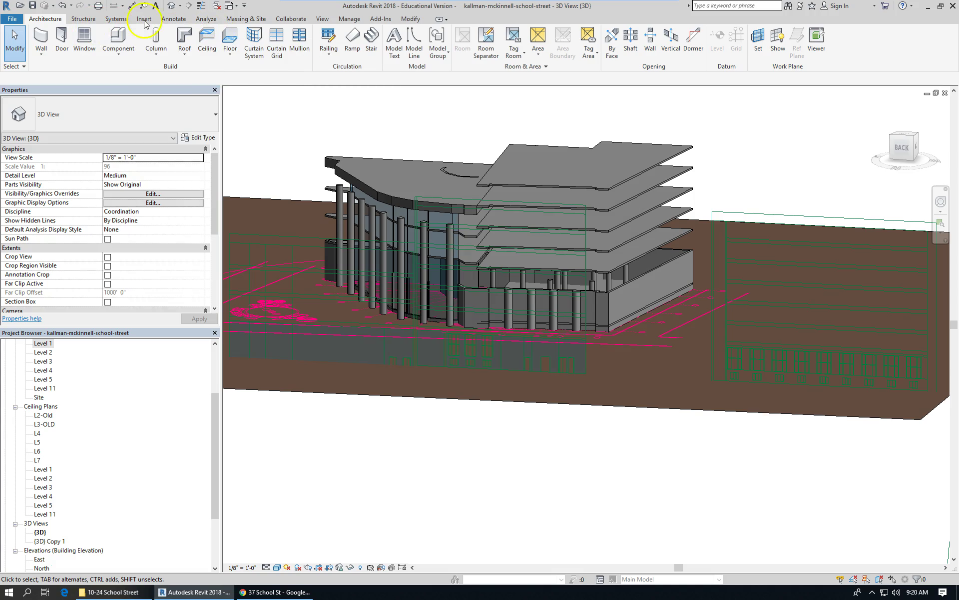
# Try pasting the copied walls aligned to levels L3-OLD through L7, and delete the pasted walls
pyautogui.click(410, 19)
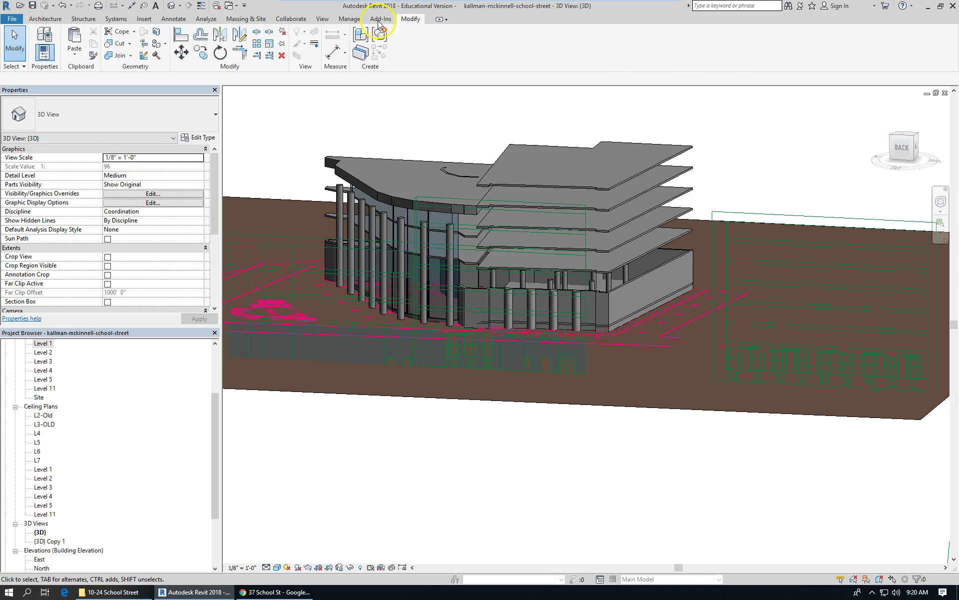
pyautogui.click(75, 55)
pyautogui.click(112, 92)
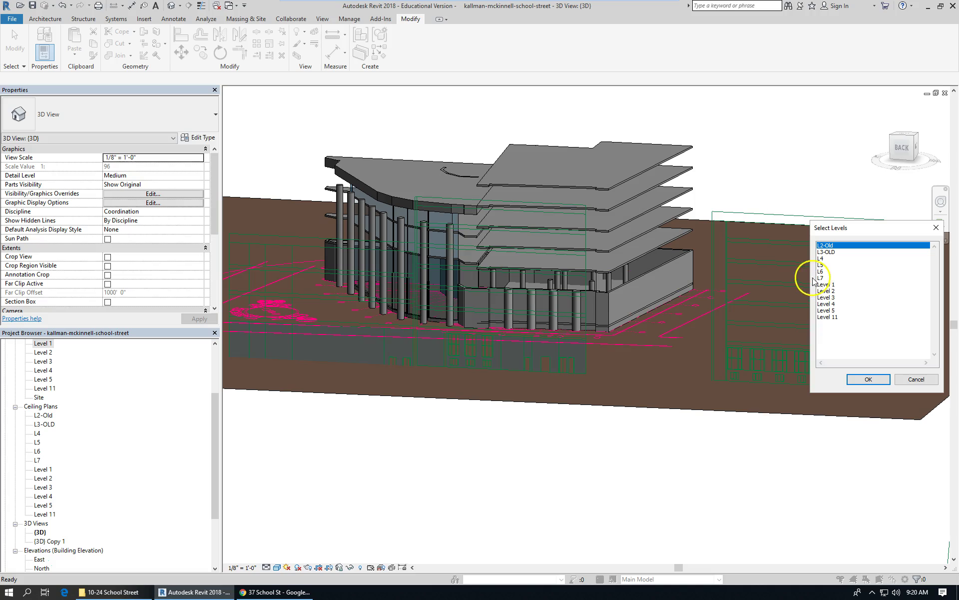
pyautogui.click(837, 252)
pyautogui.moveTo(838, 257); pyautogui.dragTo(825, 279)
pyautogui.click(868, 379)
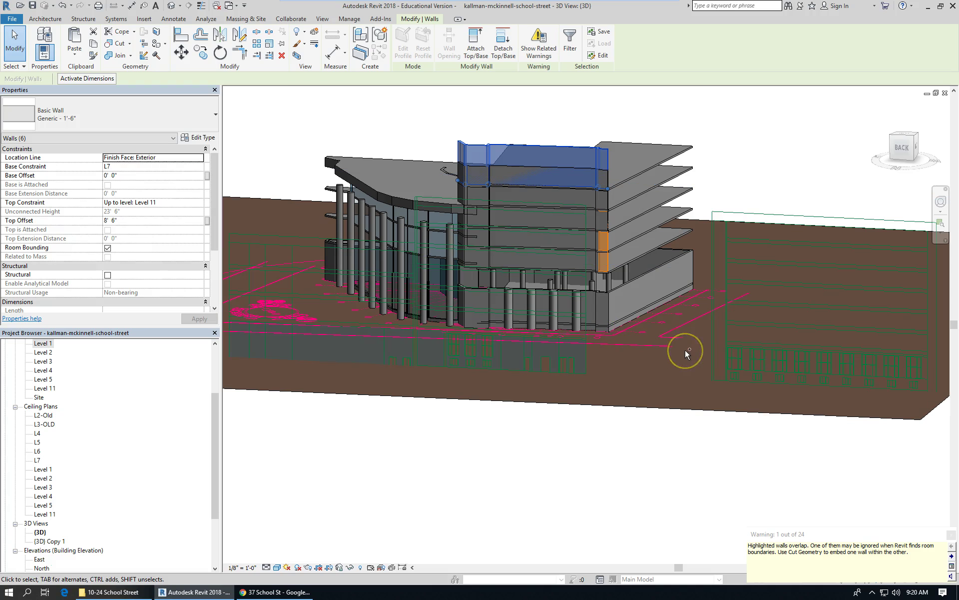
pyautogui.press('Delete')
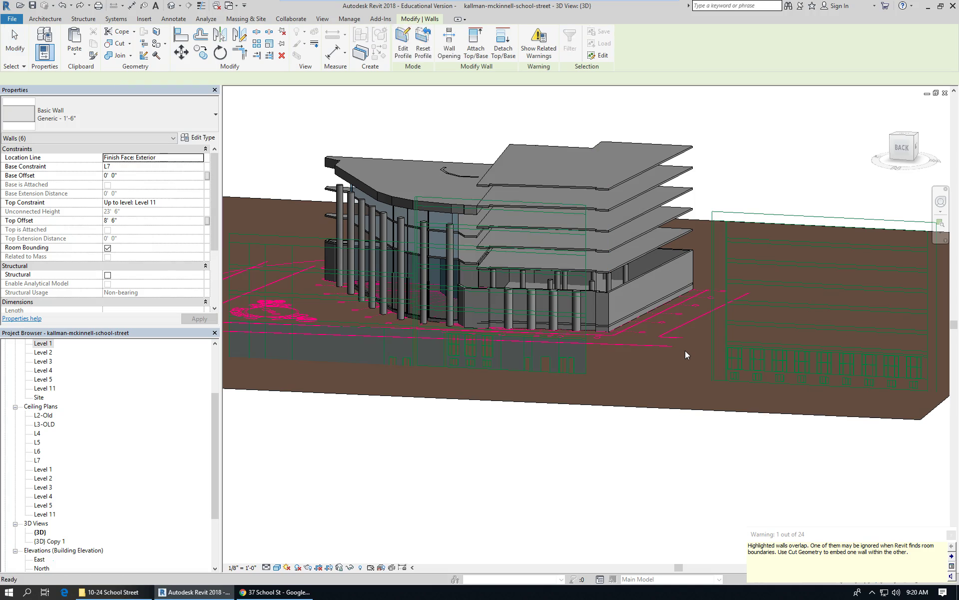
pyautogui.click(705, 286)
# Try pasting the copied walls aligned to levels L2-Old, L3-OLD, L4, L5 and L6, and remove the pasted walls
pyautogui.click(75, 50)
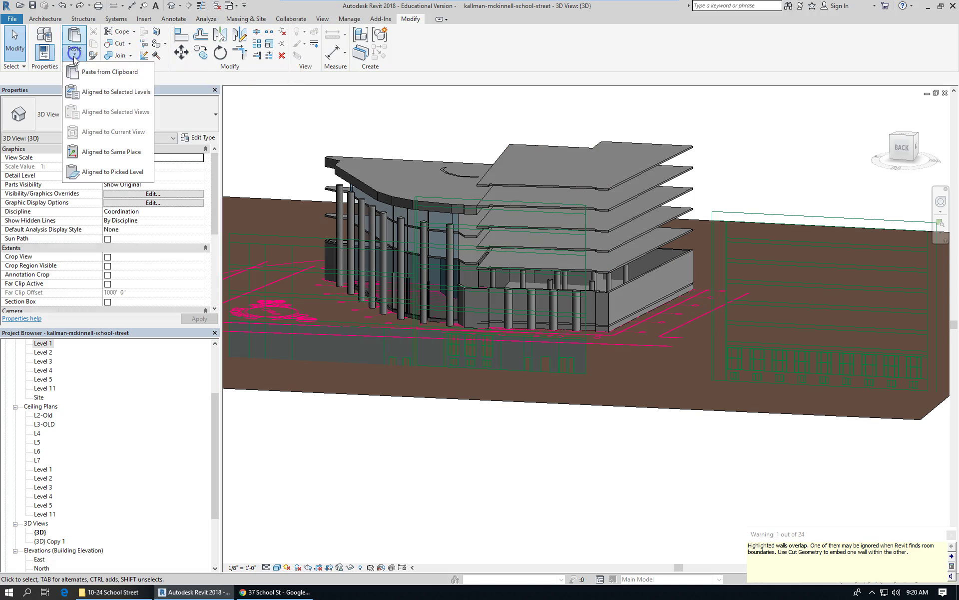
pyautogui.click(131, 89)
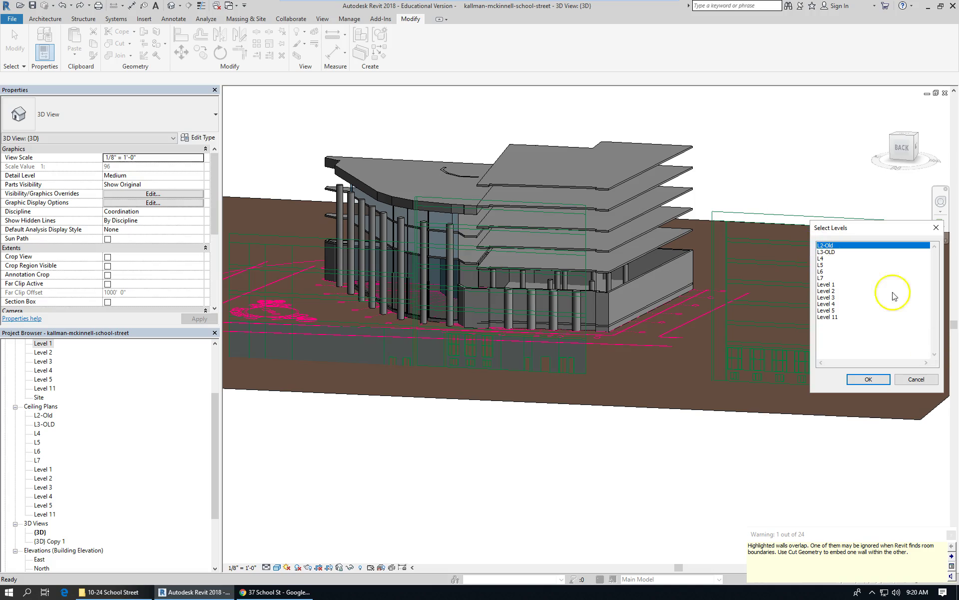
pyautogui.keyDown('ctrl'); pyautogui.click(827, 252); pyautogui.keyUp('ctrl')
pyautogui.keyDown('ctrl'); pyautogui.click(823, 259); pyautogui.keyUp('ctrl')
pyautogui.keyDown('ctrl'); pyautogui.click(822, 265); pyautogui.keyUp('ctrl')
pyautogui.keyDown('ctrl'); pyautogui.click(821, 271); pyautogui.keyUp('ctrl')
pyautogui.click(869, 380)
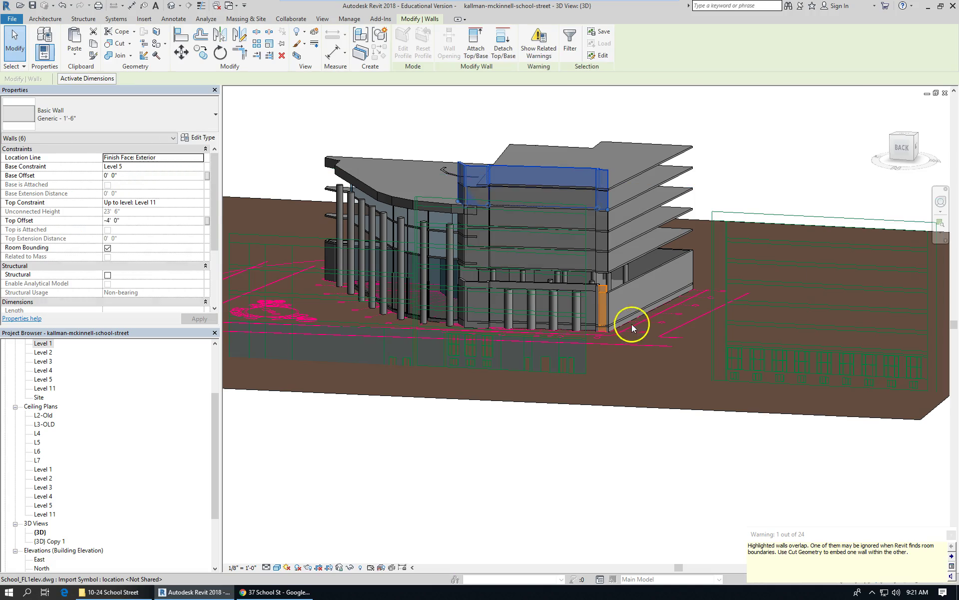
pyautogui.scroll(2, 561, 320)
pyautogui.scroll(1, 560, 320)
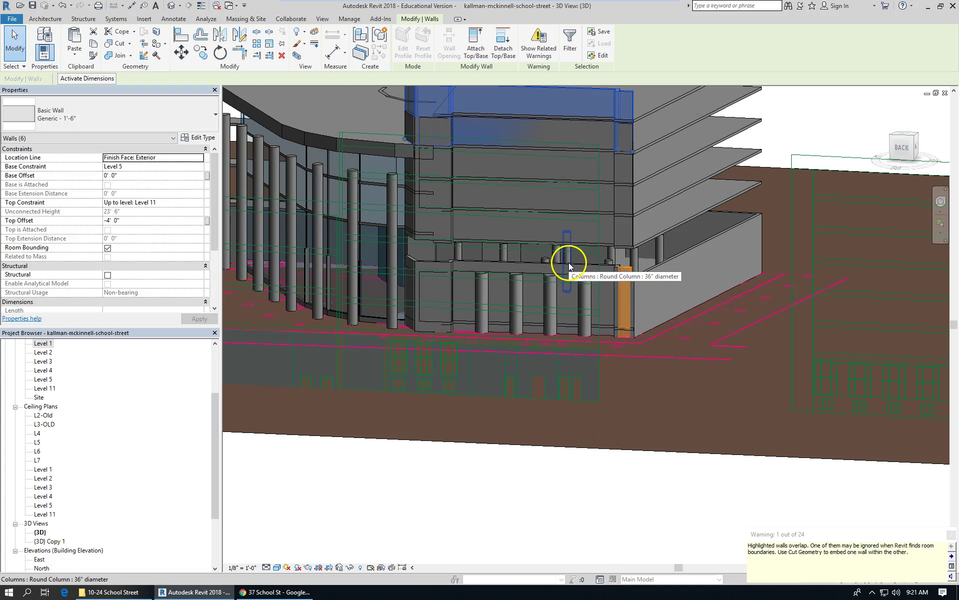
pyautogui.scroll(-2, 625, 333)
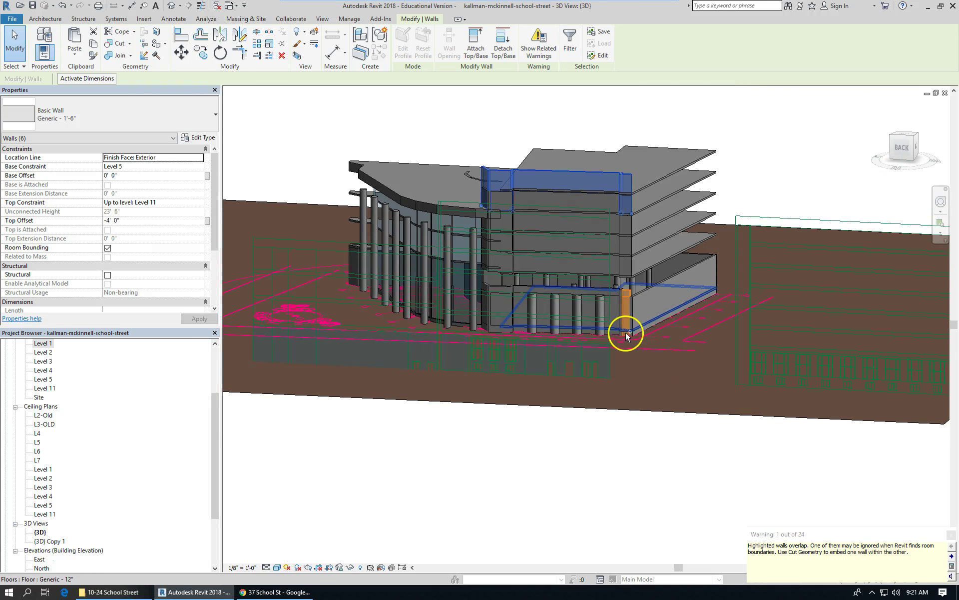
pyautogui.click(790, 387)
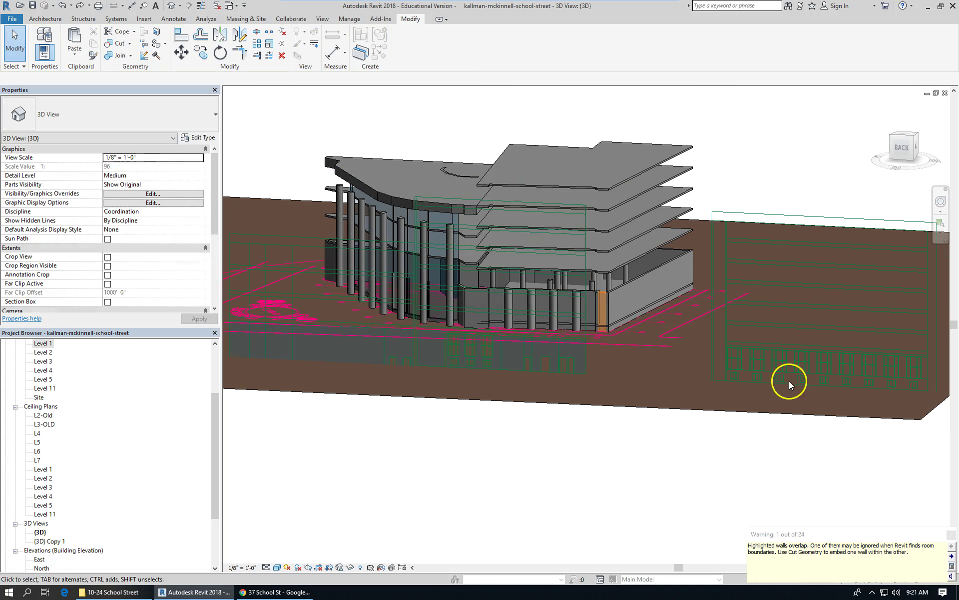
# Paste the copied School Street walls aligned to levels L3-OLD, L4, L5 and L6, and check the stacked facade in 3D
pyautogui.click(74, 50)
pyautogui.click(131, 94)
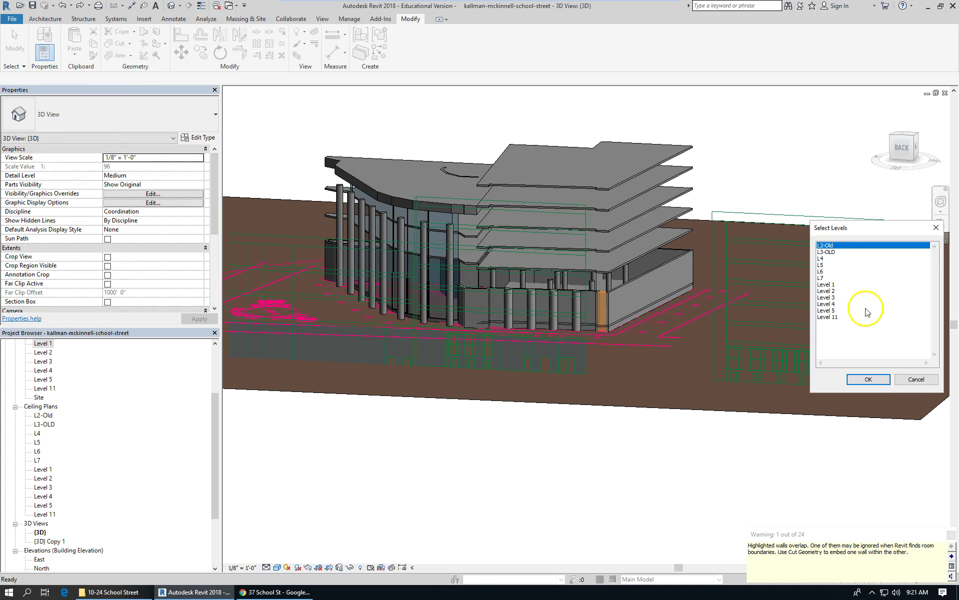
pyautogui.click(827, 251)
pyautogui.keyDown('shift'); pyautogui.click(826, 258); pyautogui.keyUp('shift')
pyautogui.keyDown('shift'); pyautogui.click(824, 272); pyautogui.keyUp('shift')
pyautogui.keyDown('shift'); pyautogui.click(825, 278); pyautogui.keyUp('shift')
pyautogui.click(869, 379)
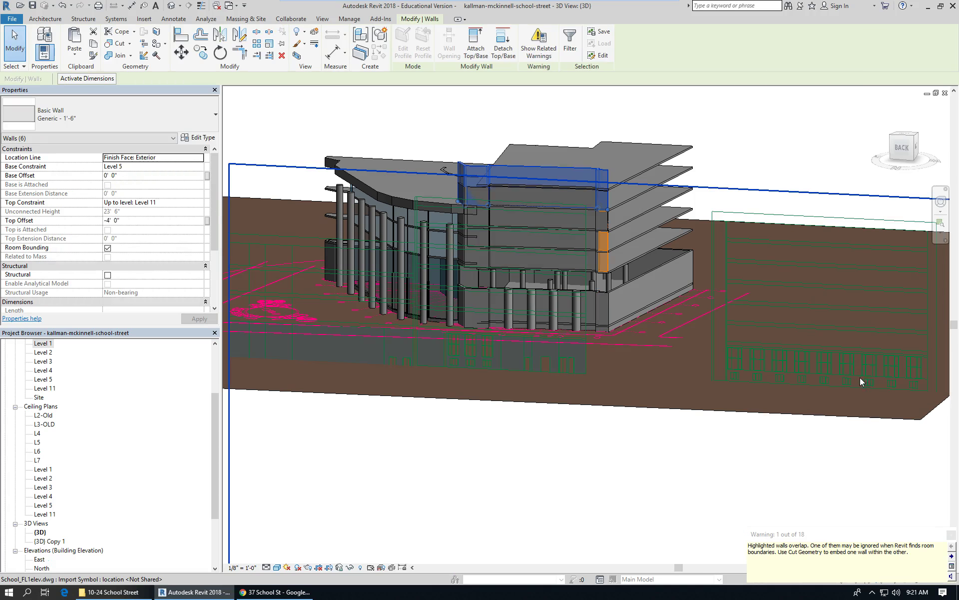
pyautogui.scroll(2, 475, 258)
pyautogui.scroll(1, 449, 203)
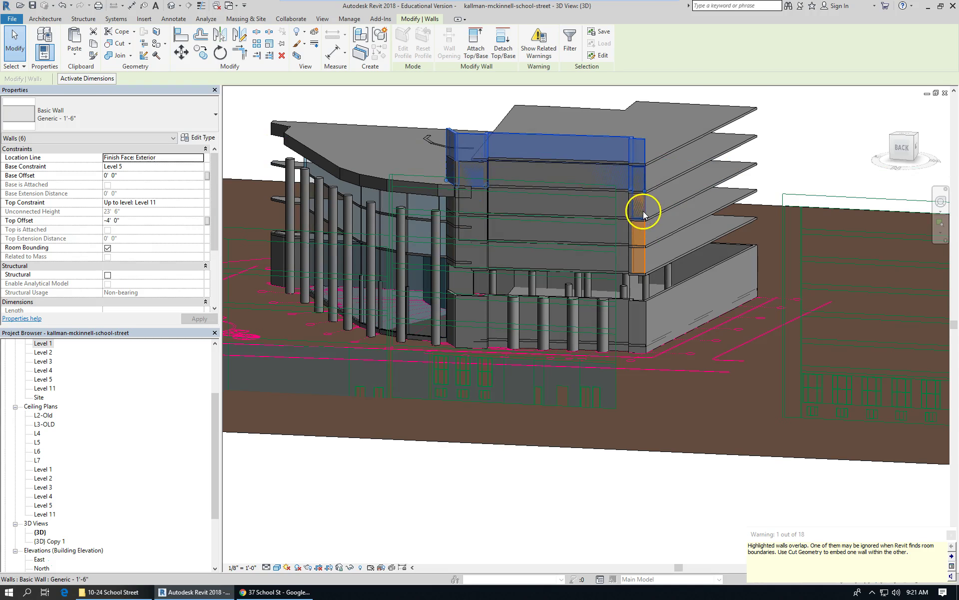
# Examine the stacked School Street walls in 3D from several angles, including the columns below and the corner beside the curved glazing
pyautogui.scroll(-2, 596, 288)
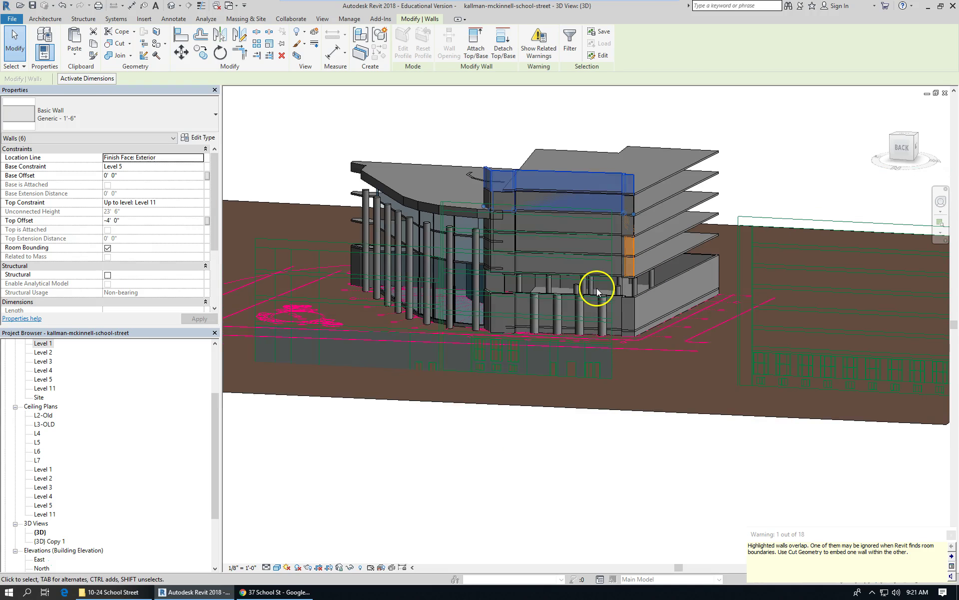
pyautogui.scroll(2, 588, 299)
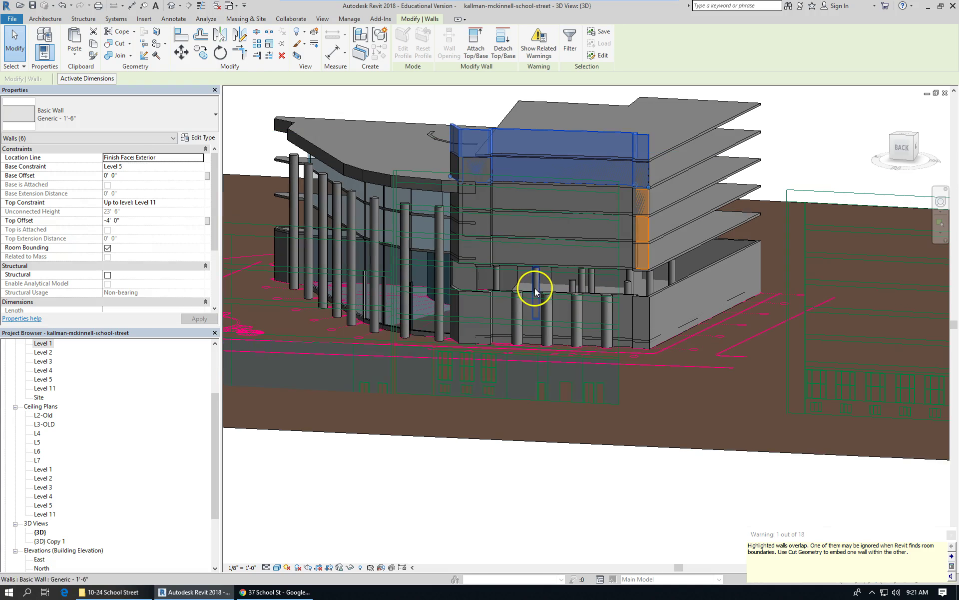
pyautogui.scroll(3, 512, 296)
pyautogui.scroll(3, 513, 296)
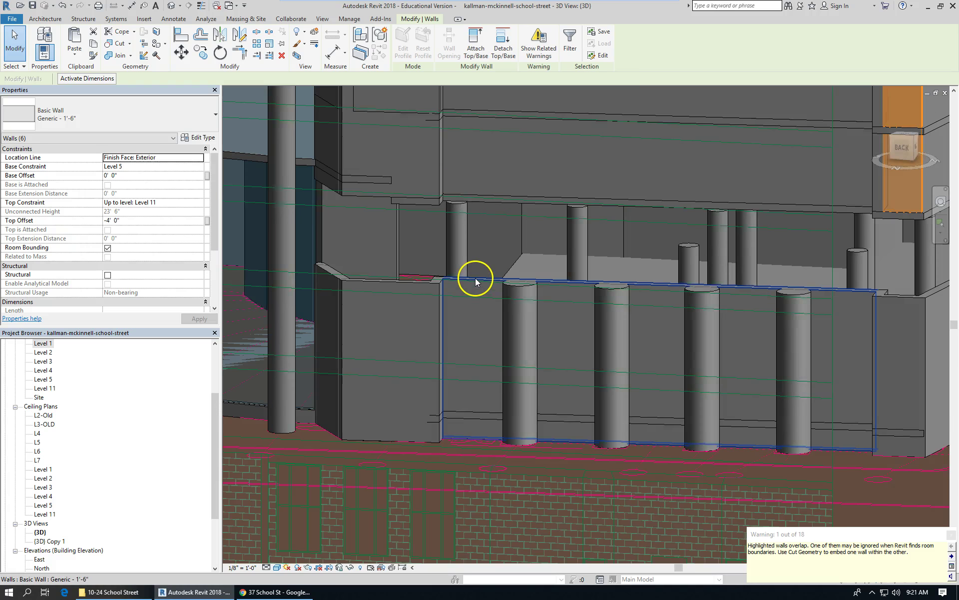
pyautogui.scroll(-4, 520, 220)
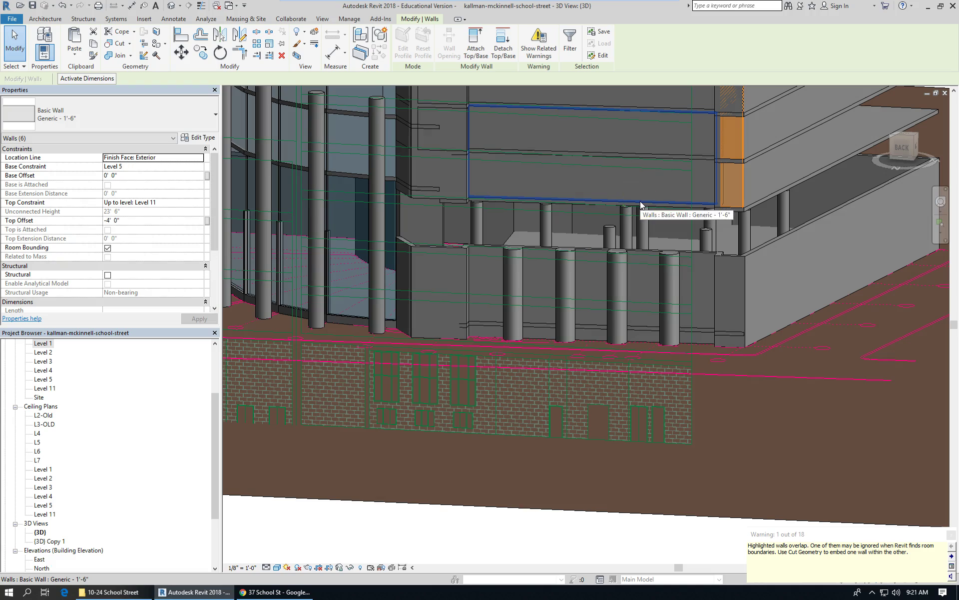
pyautogui.scroll(-5, 575, 246)
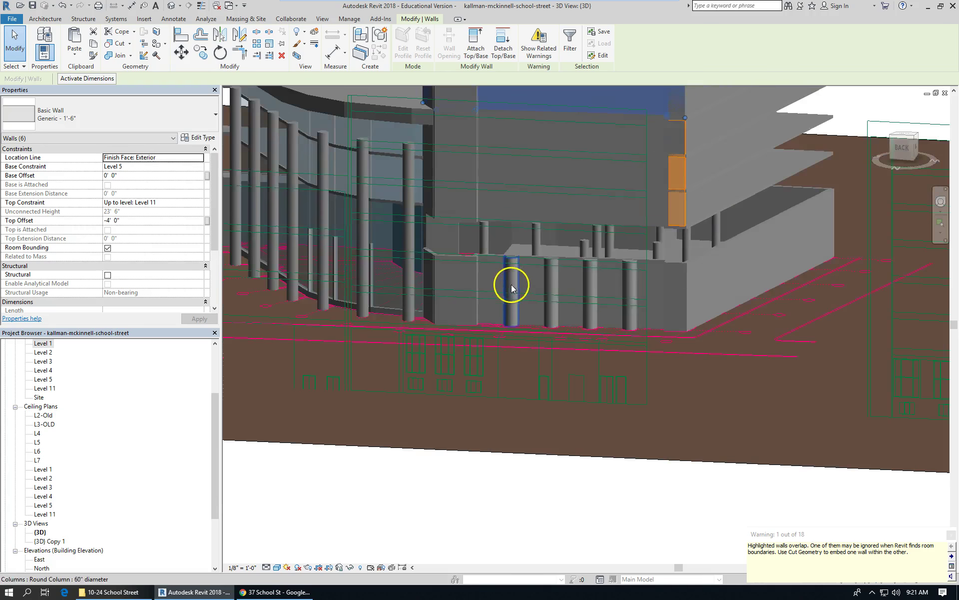
pyautogui.keyDown('shift'); pyautogui.moveTo(670, 332); pyautogui.dragTo(424, 163, button='middle'); pyautogui.keyUp('shift')
pyautogui.scroll(2, 415, 161)
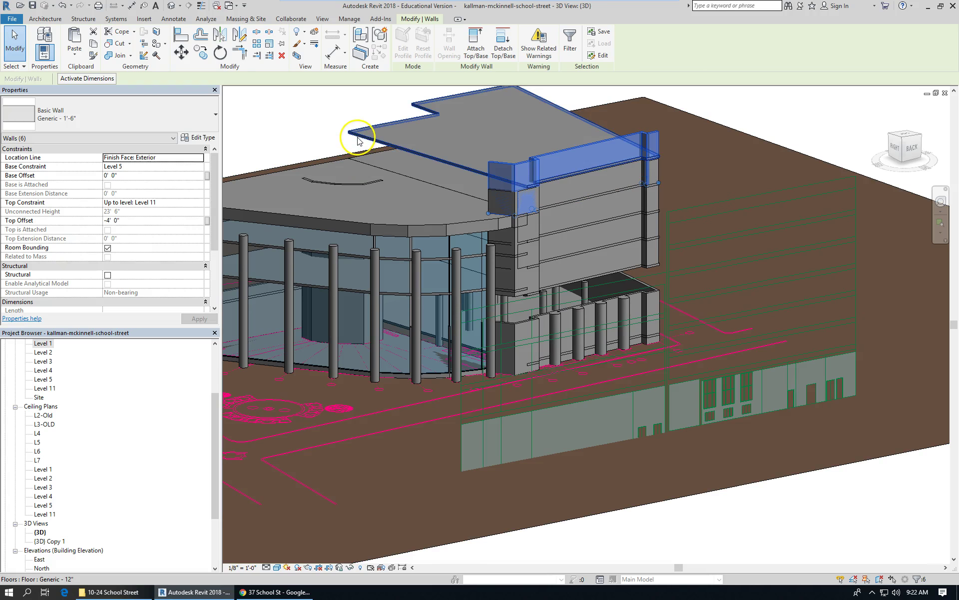
pyautogui.scroll(-2, 587, 221)
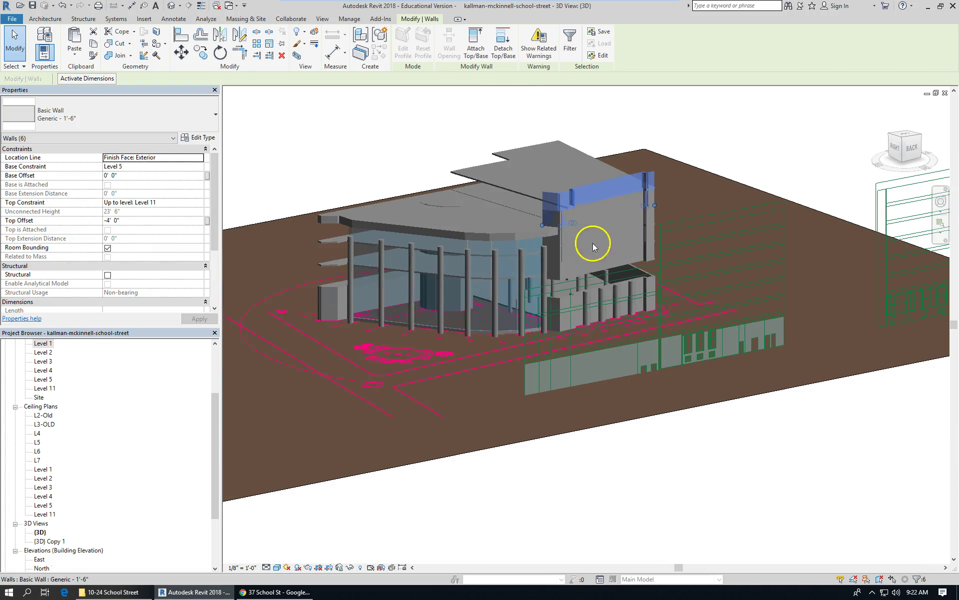
pyautogui.keyDown('shift'); pyautogui.moveTo(486, 198); pyautogui.dragTo(520, 355, button='middle'); pyautogui.keyUp('shift')
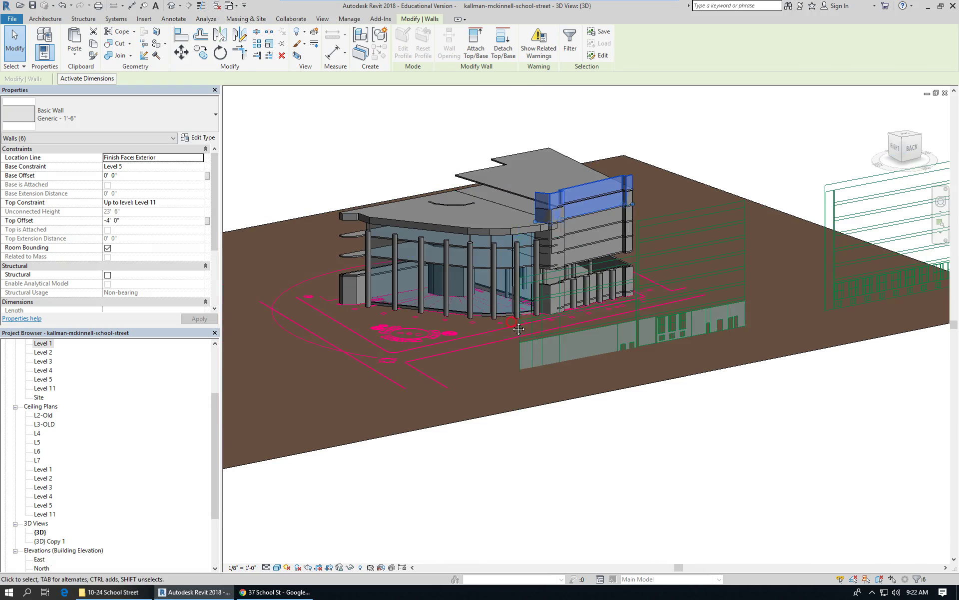
pyautogui.keyDown('shift'); pyautogui.moveTo(578, 334); pyautogui.dragTo(585, 340, button='middle'); pyautogui.keyUp('shift')
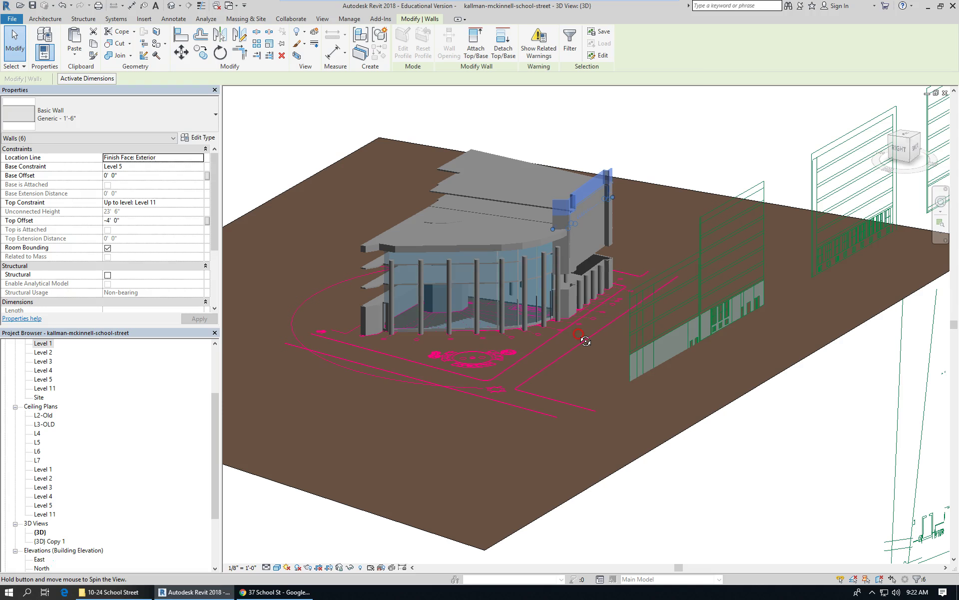
pyautogui.keyDown('shift'); pyautogui.moveTo(586, 341); pyautogui.dragTo(590, 339, button='middle'); pyautogui.keyUp('shift')
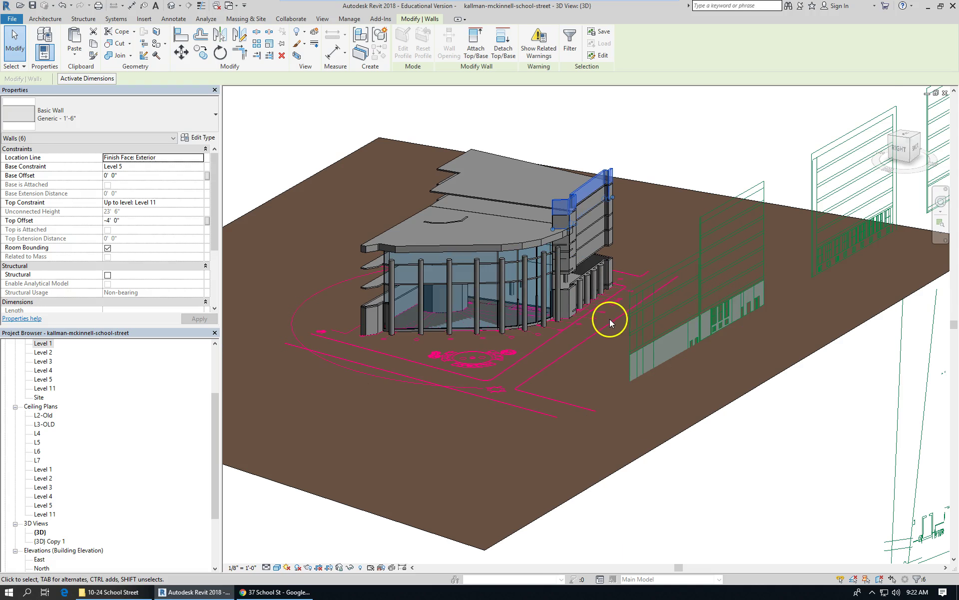
# Set the L3-OLD School Street wall's top constraint to level L4 with a 0' 0" top offset
pyautogui.scroll(5, 609, 319)
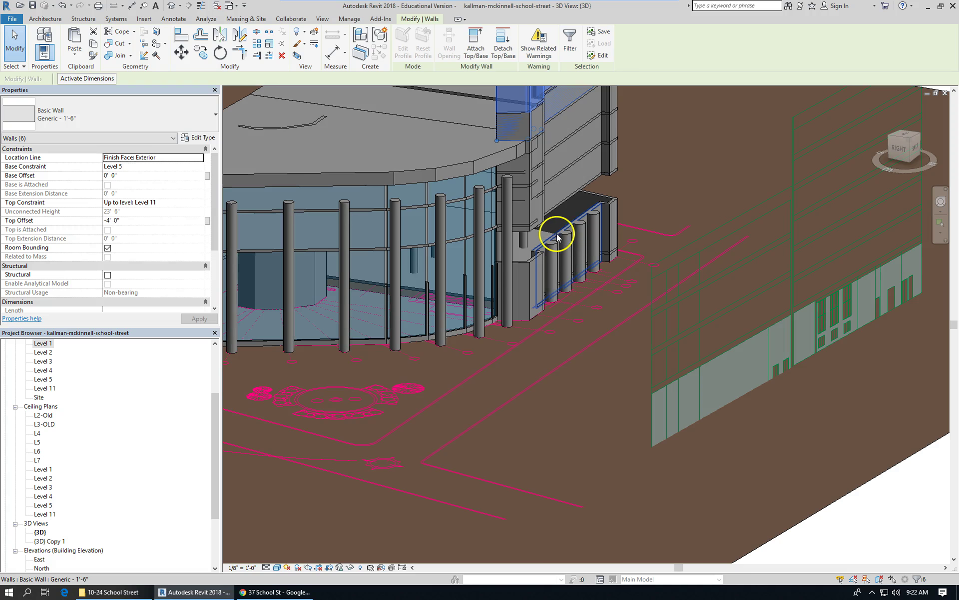
pyautogui.click(563, 198)
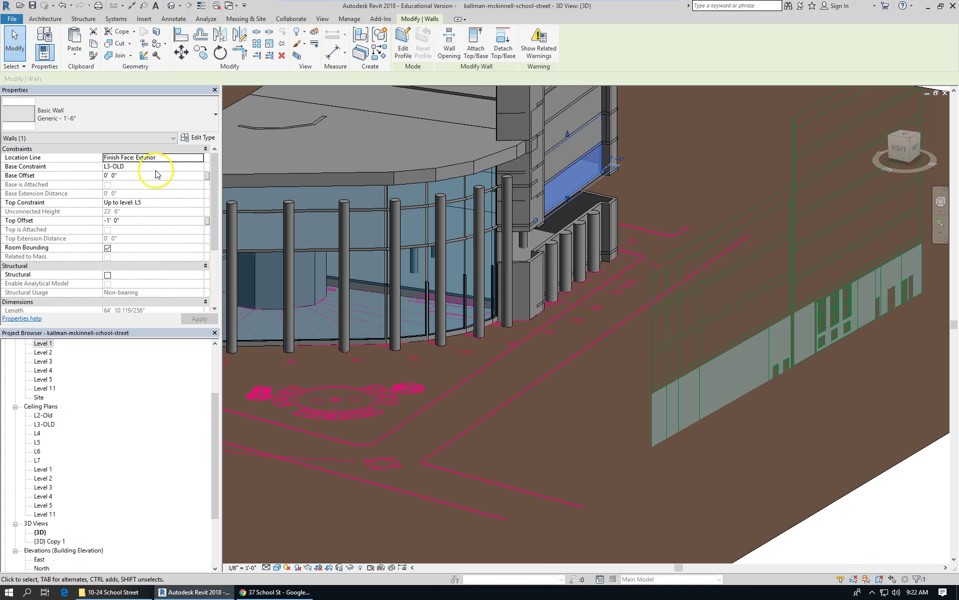
pyautogui.click(200, 204)
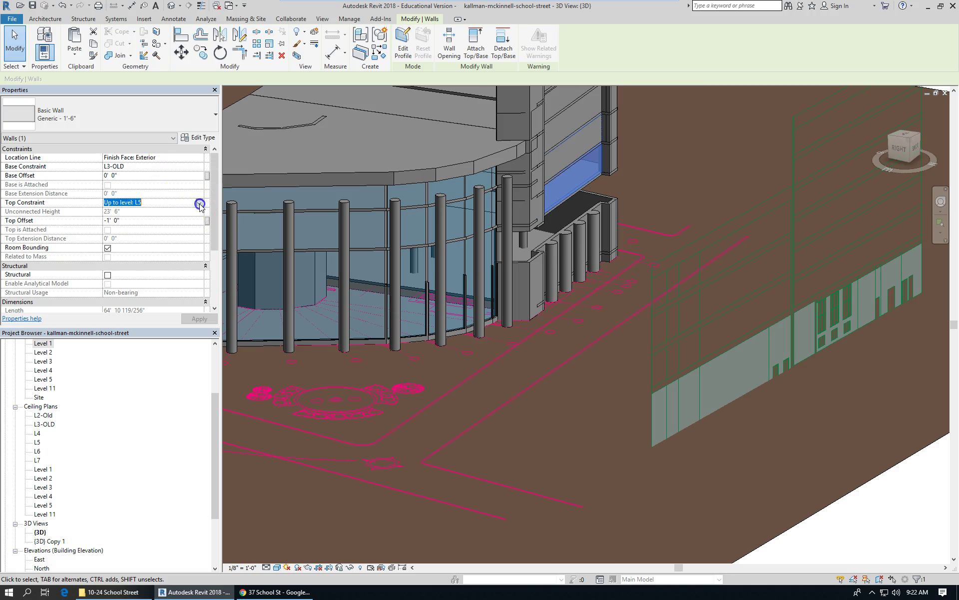
pyautogui.click(200, 204)
pyautogui.click(140, 235)
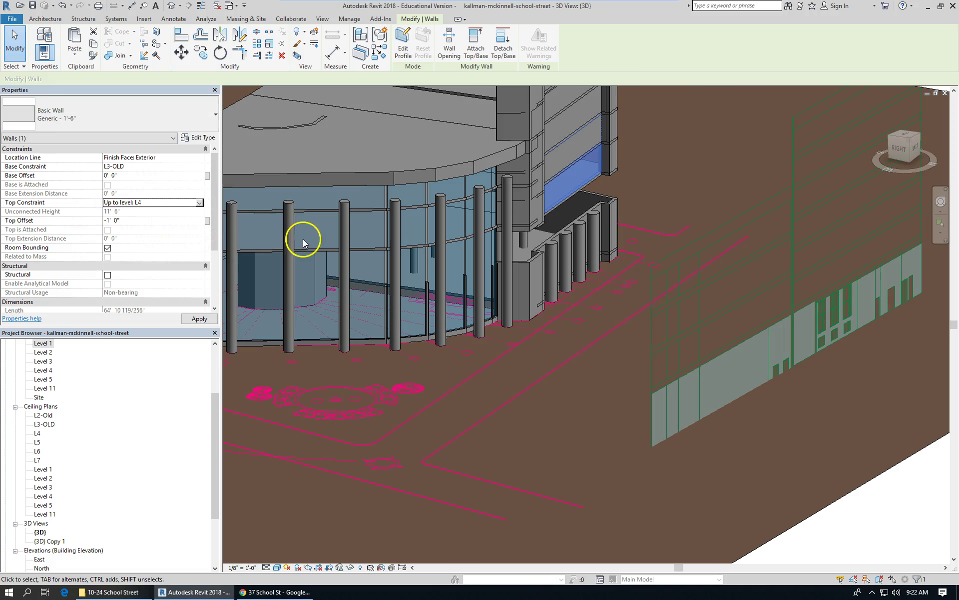
pyautogui.click(161, 222)
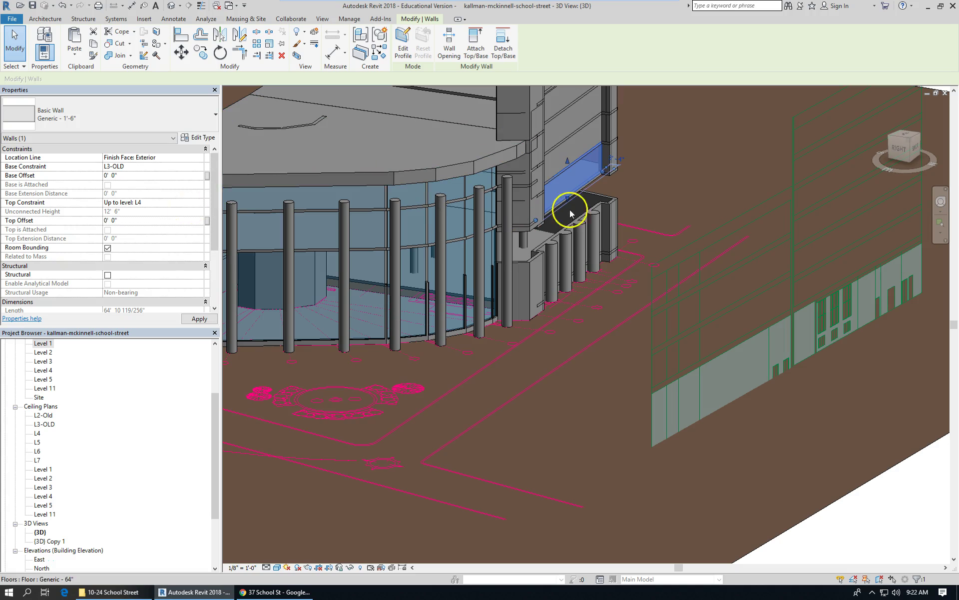
# Compare the constraints of the ground-floor wall behind the columns with those of the L3-OLD wall above it
pyautogui.scroll(2, 622, 248)
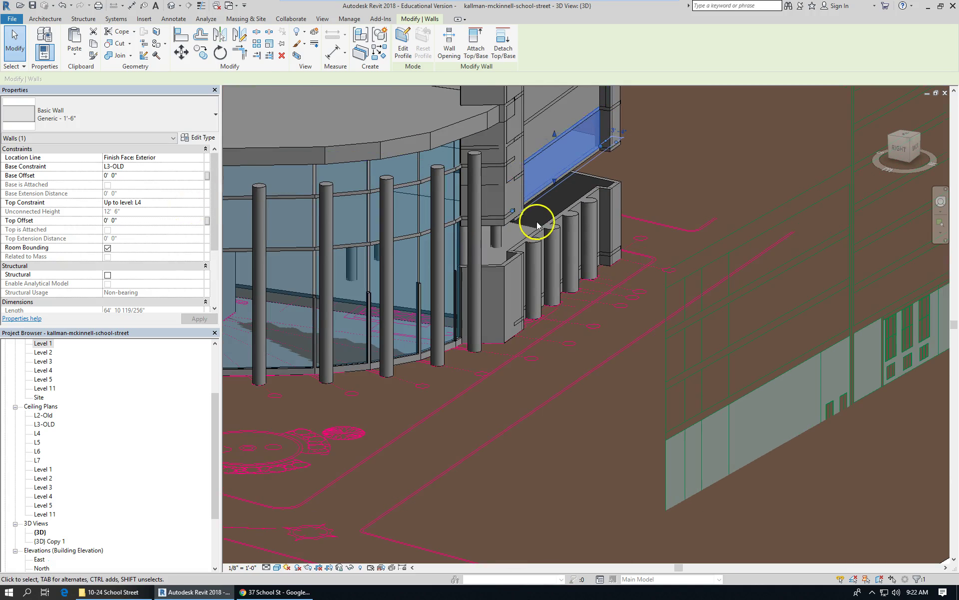
pyautogui.scroll(1, 535, 222)
pyautogui.scroll(1, 577, 218)
pyautogui.click(574, 218)
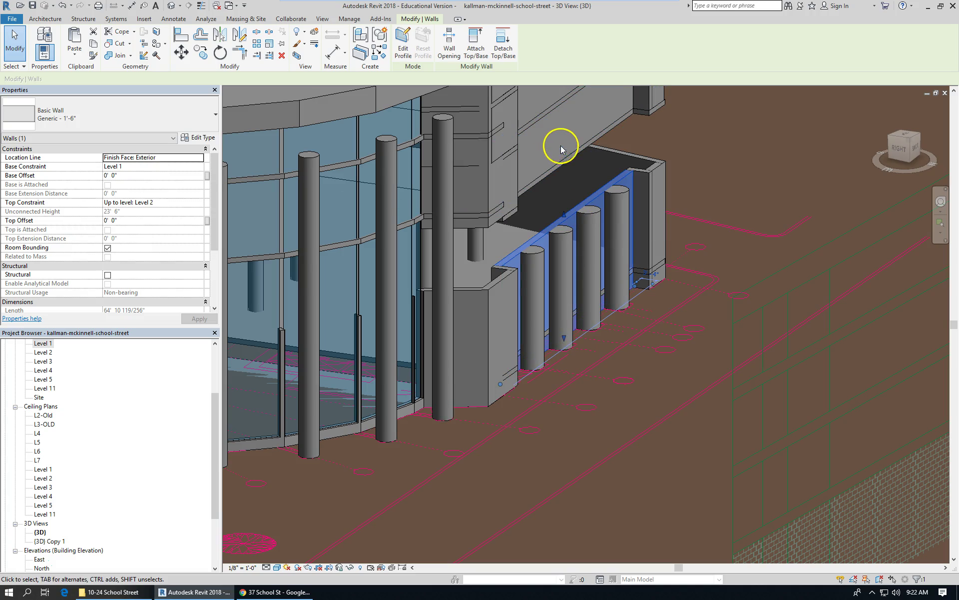
pyautogui.click(560, 161)
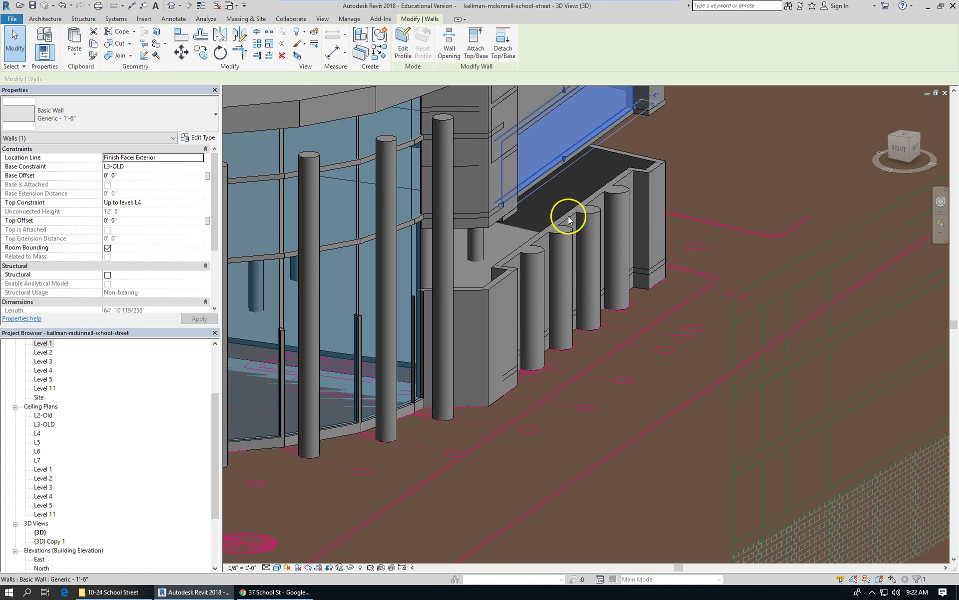
pyautogui.scroll(-2, 506, 259)
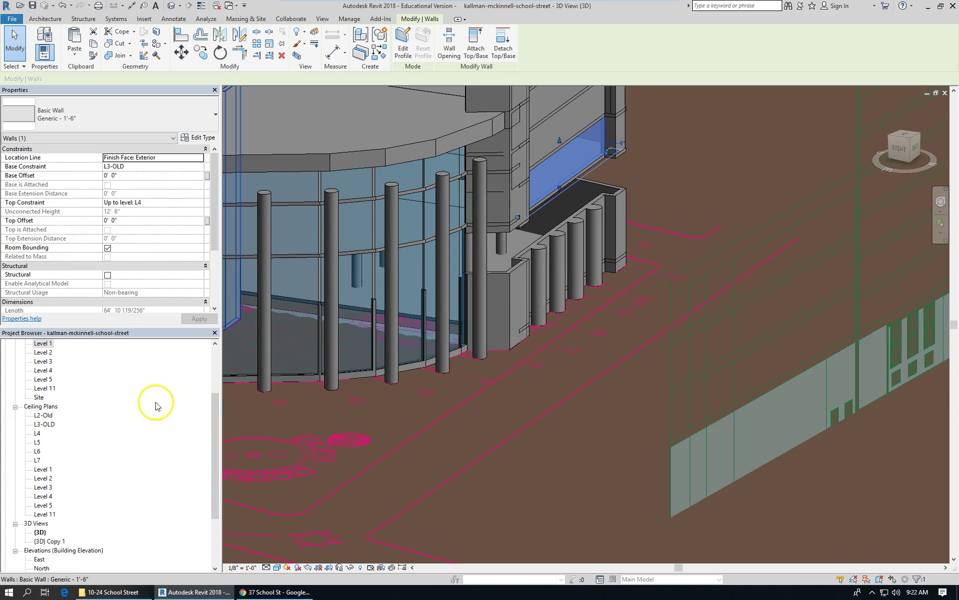
# Open the L3-OLD ceiling plan and deselect the wall to access the view's own properties
pyautogui.doubleClick(37, 424)
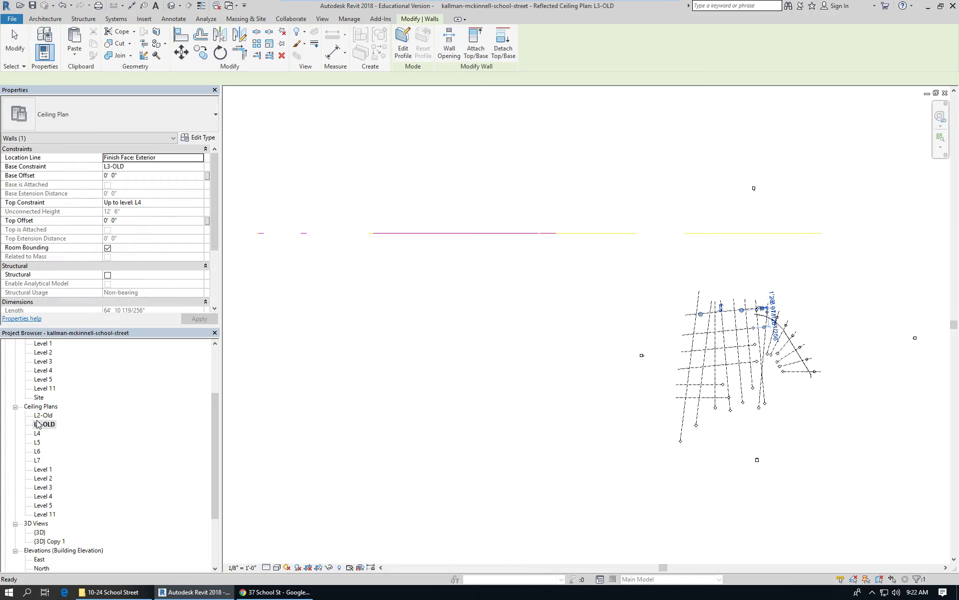
pyautogui.scroll(6, 824, 334)
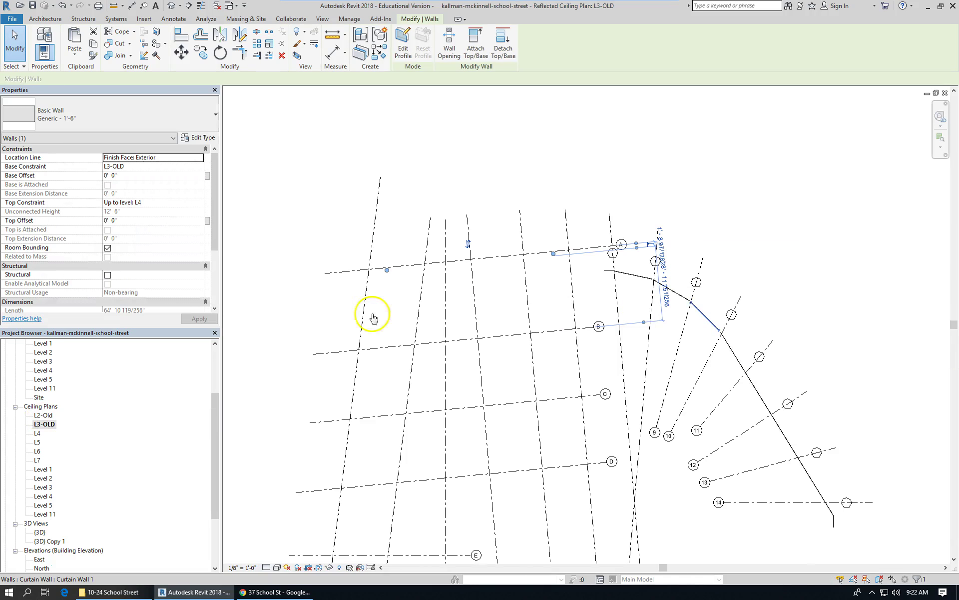
pyautogui.click(215, 280)
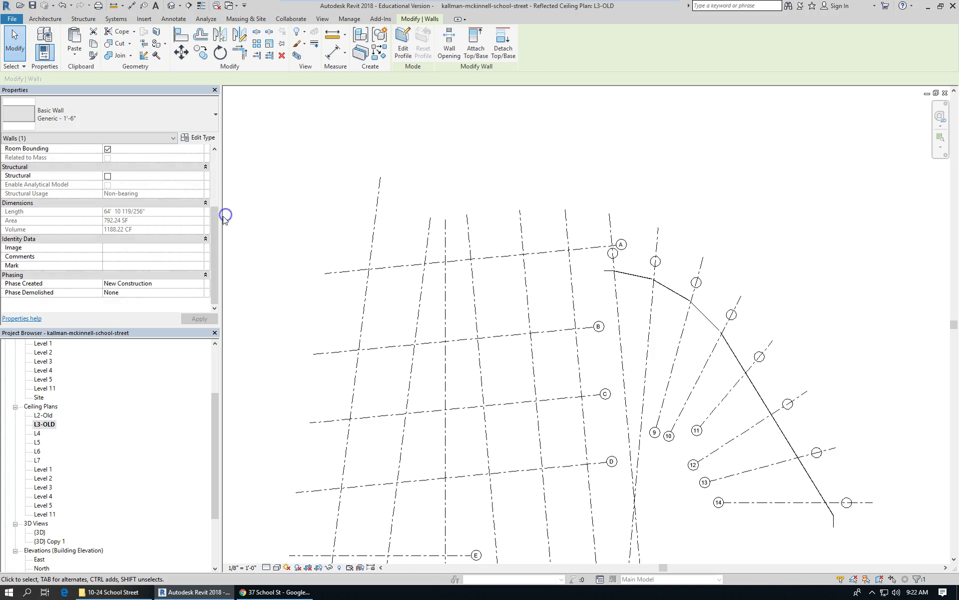
pyautogui.click(413, 208)
pyautogui.scroll(-2, 325, 261)
pyautogui.scroll(1, 529, 276)
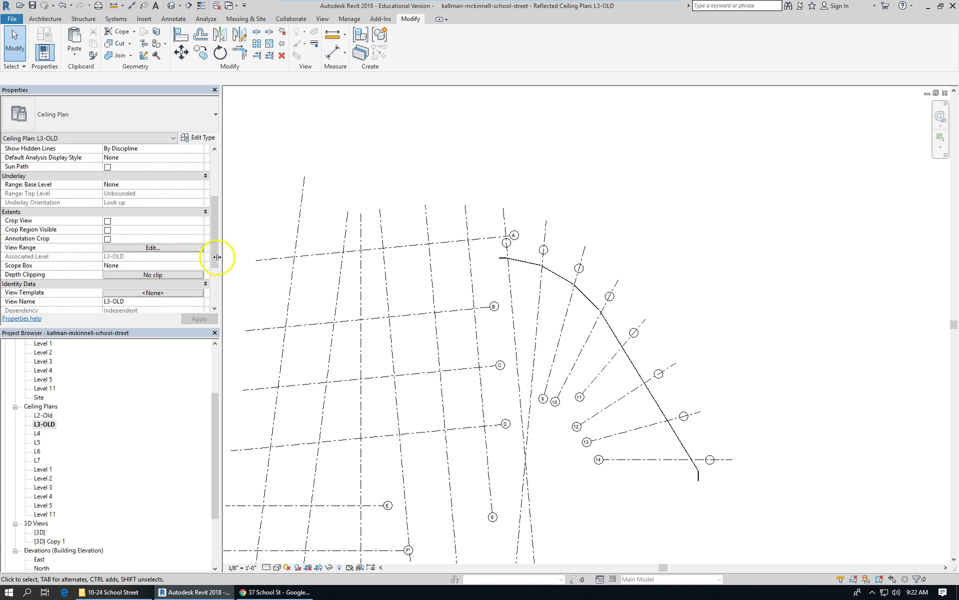
# Set the L3-OLD ceiling plan's underlay base level to Level 1 and inspect the School Street edge
pyautogui.moveTo(215, 242)
pyautogui.mouseDown()
pyautogui.moveTo(216, 265)
pyautogui.moveTo(222, 227)
pyautogui.mouseUp()
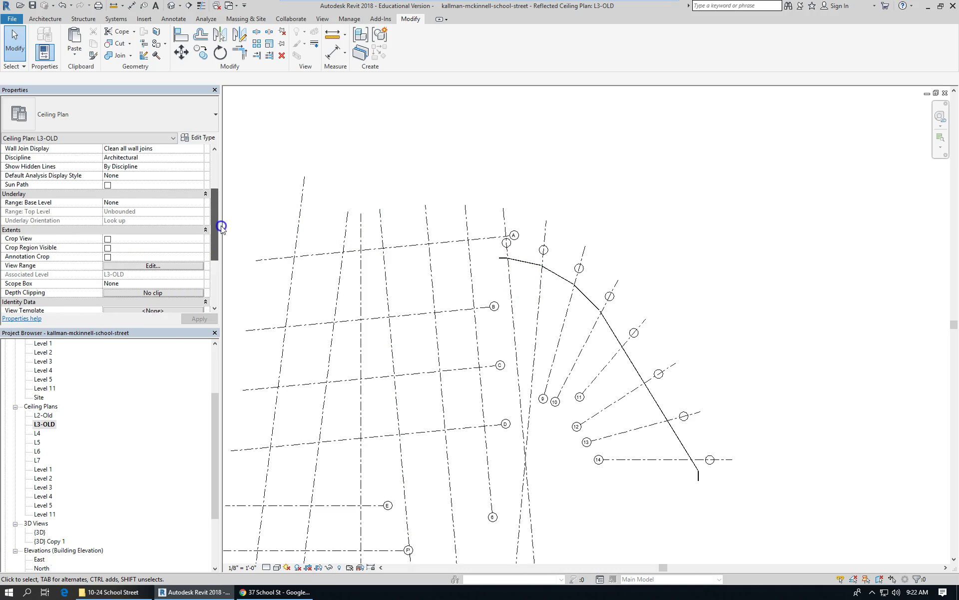
pyautogui.click(203, 204)
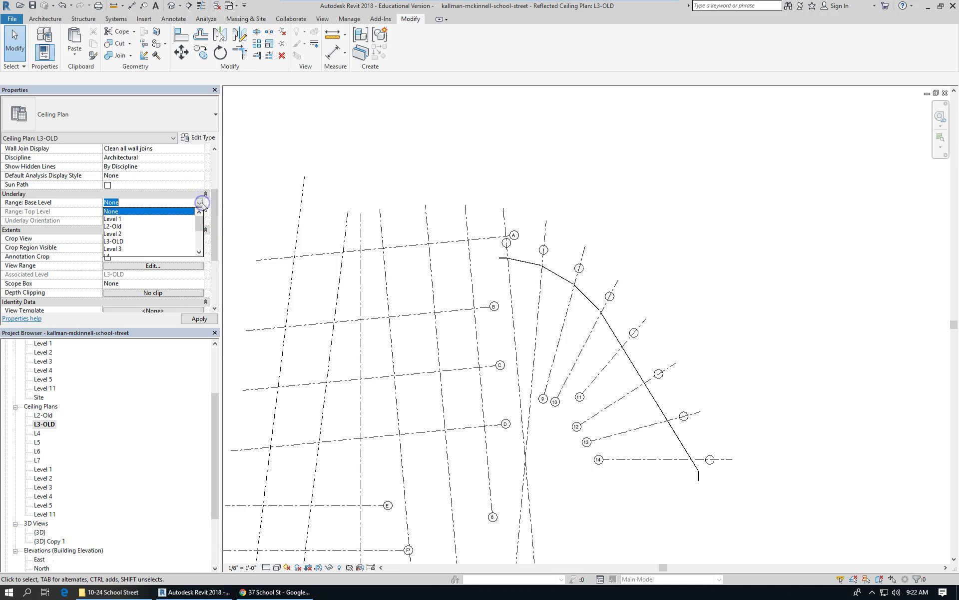
pyautogui.click(120, 219)
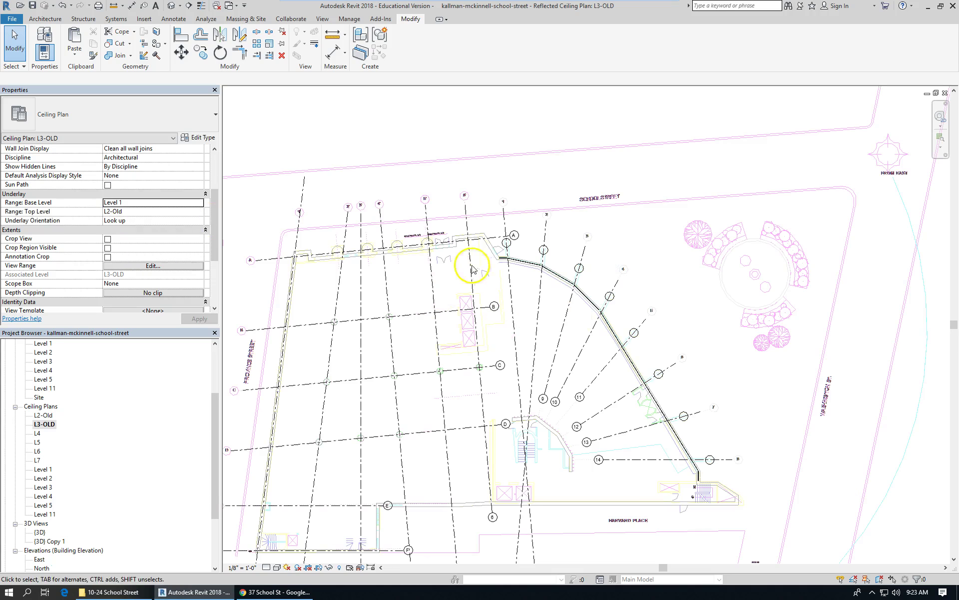
pyautogui.scroll(3, 472, 270)
pyautogui.scroll(-2, 710, 252)
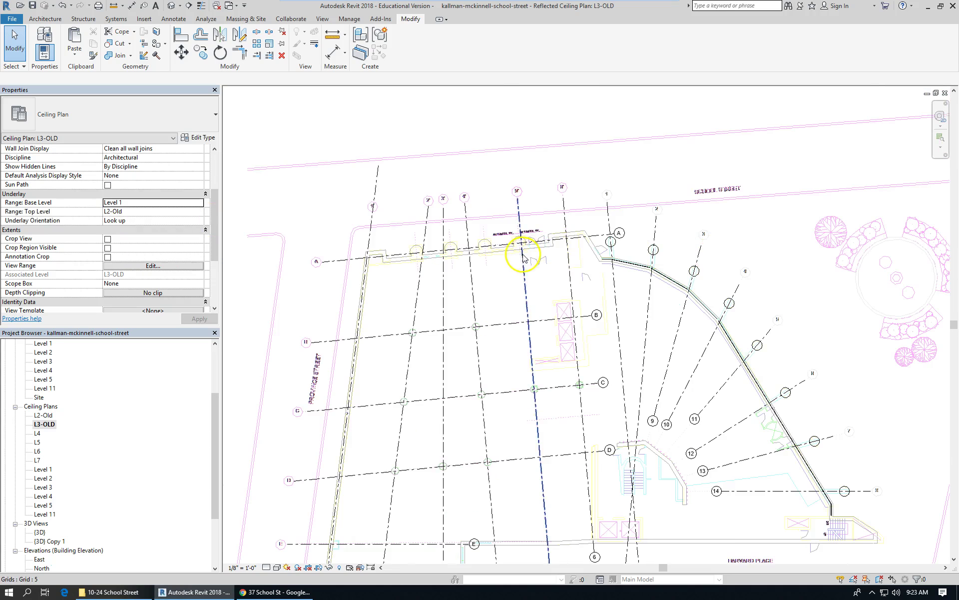
pyautogui.scroll(2, 523, 257)
pyautogui.scroll(-3, 512, 250)
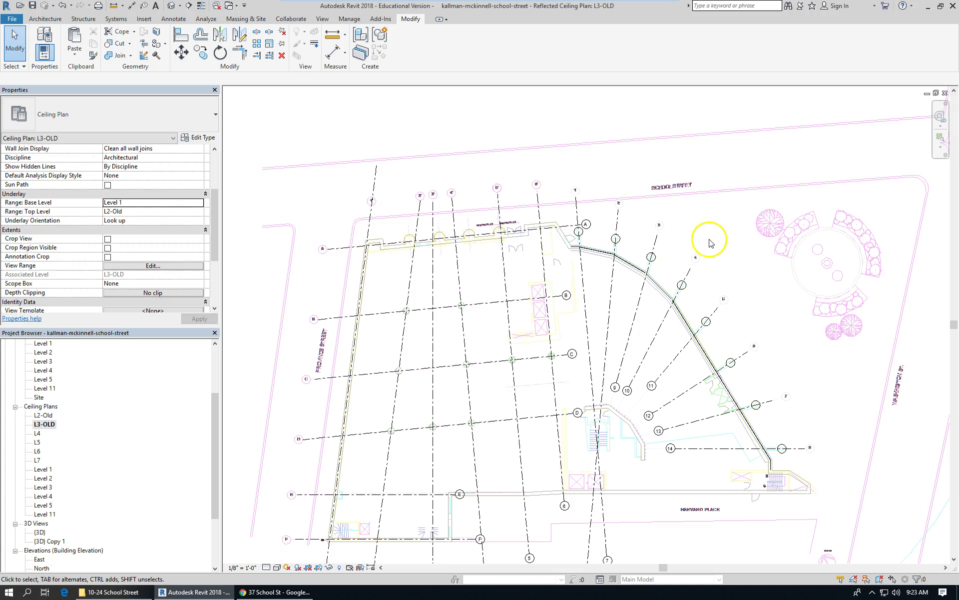
# Open the L4 ceiling plan, set its underlay base level to Level 1, and inspect the School Street edge
pyautogui.doubleClick(37, 434)
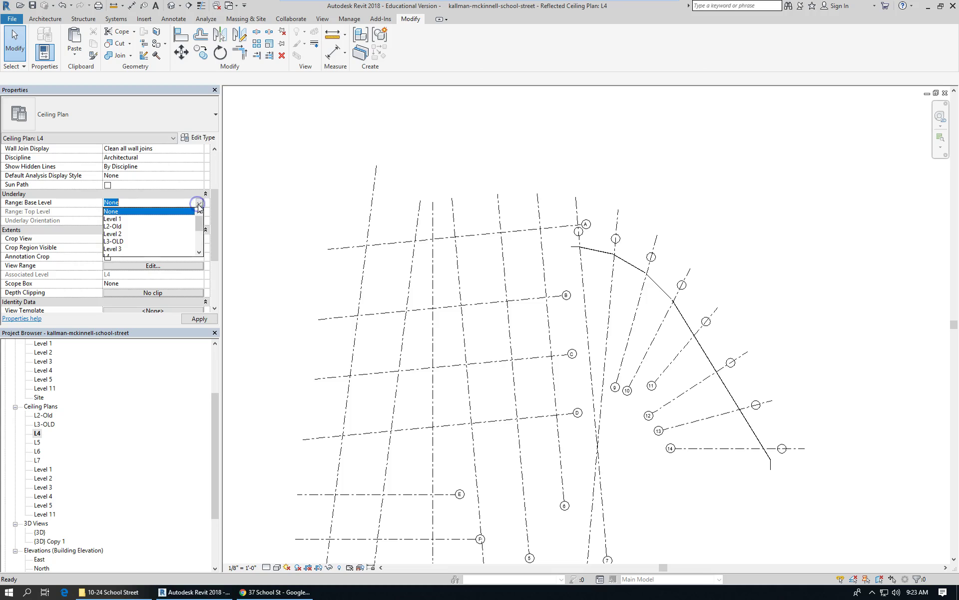
pyautogui.click(122, 219)
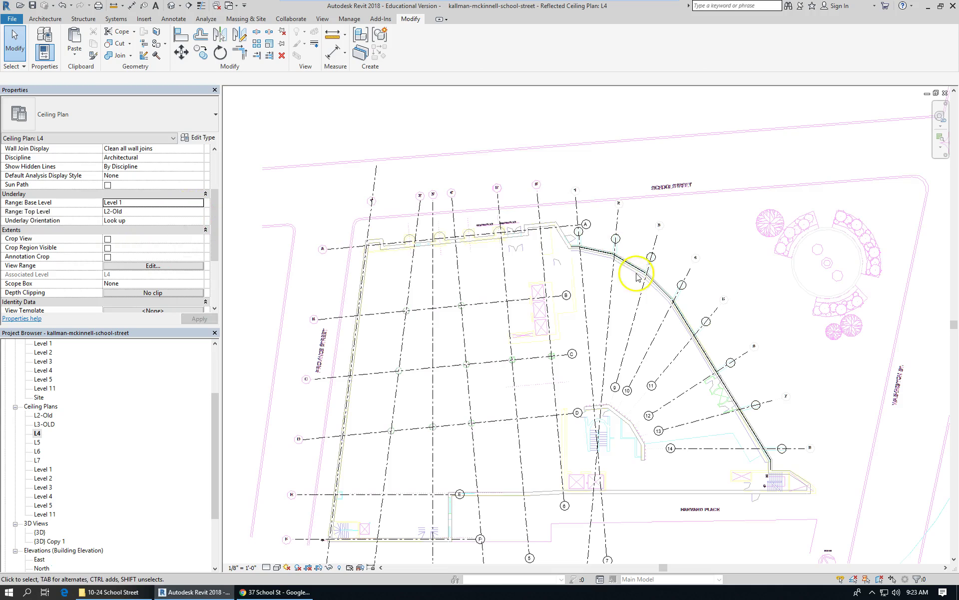
pyautogui.scroll(2, 487, 235)
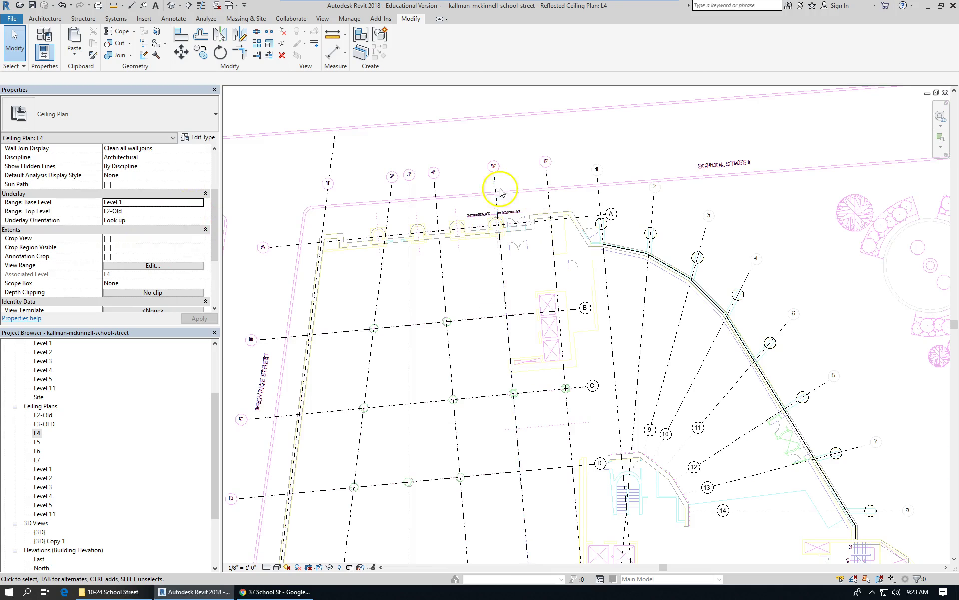
pyautogui.scroll(-5, 525, 190)
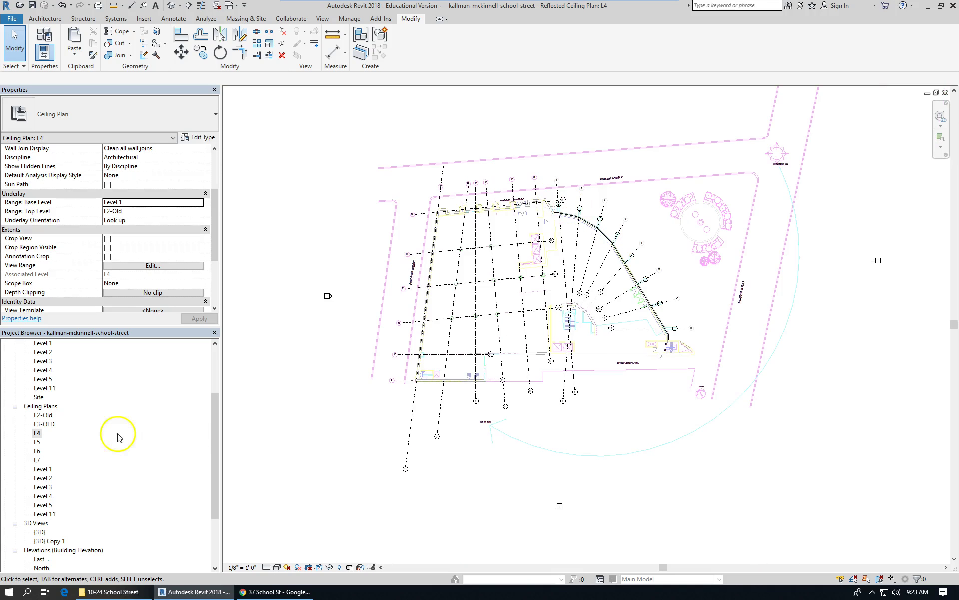
# Open the L3-OLD floor plan and set its underlay base level to Level 1
pyautogui.moveTo(218, 424); pyautogui.dragTo(217, 379)
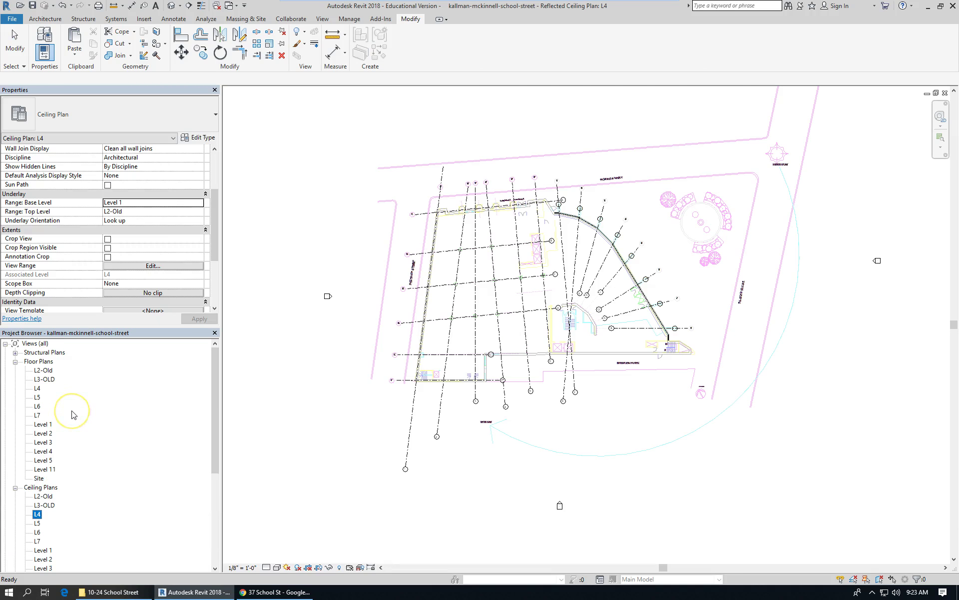
pyautogui.doubleClick(48, 381)
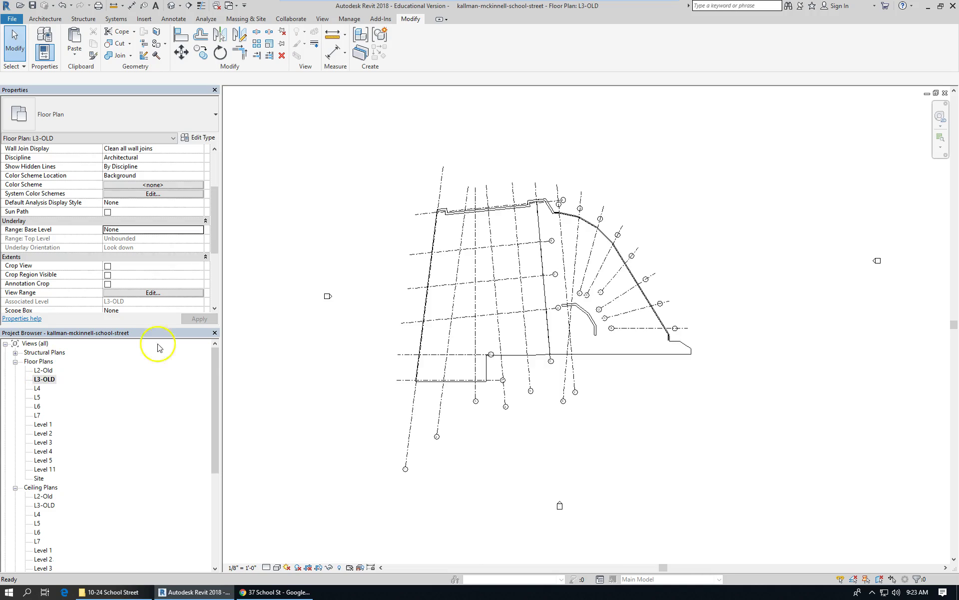
pyautogui.click(199, 230)
pyautogui.click(113, 245)
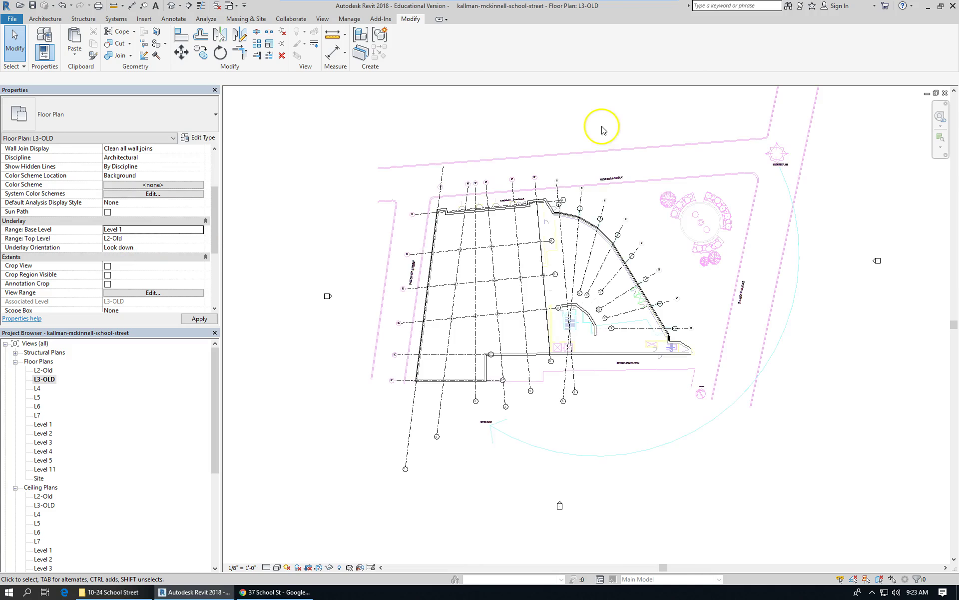
# Delete the recessed School Street wall and its two short return walls from the L3-OLD floor plan
pyautogui.scroll(4, 459, 230)
pyautogui.scroll(2, 465, 241)
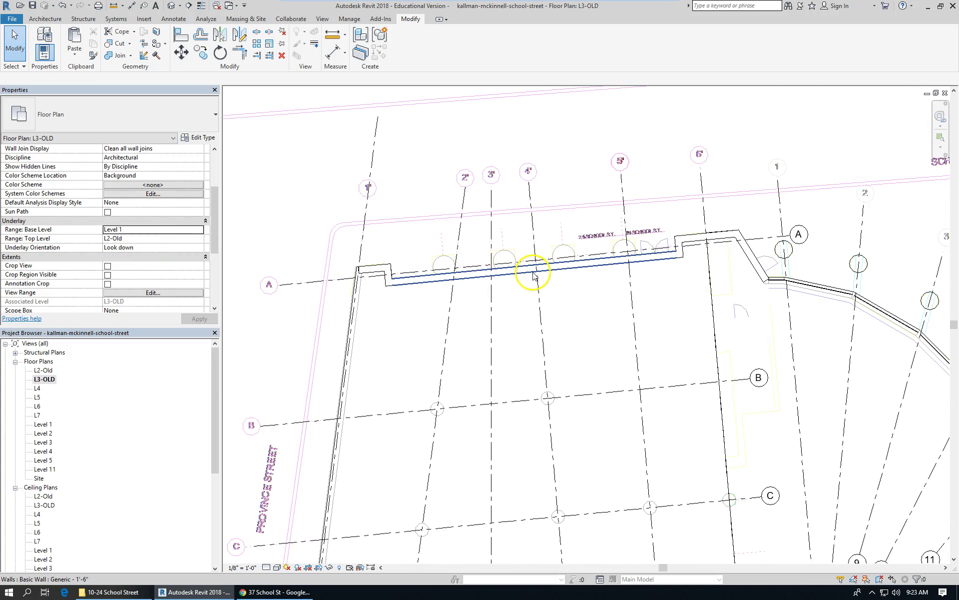
pyautogui.scroll(2, 682, 256)
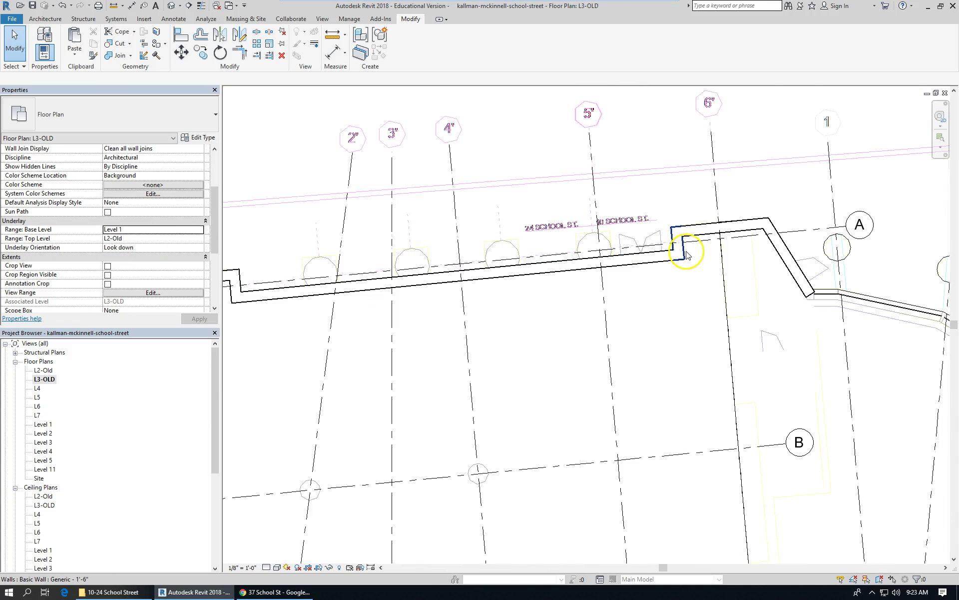
pyautogui.click(684, 255)
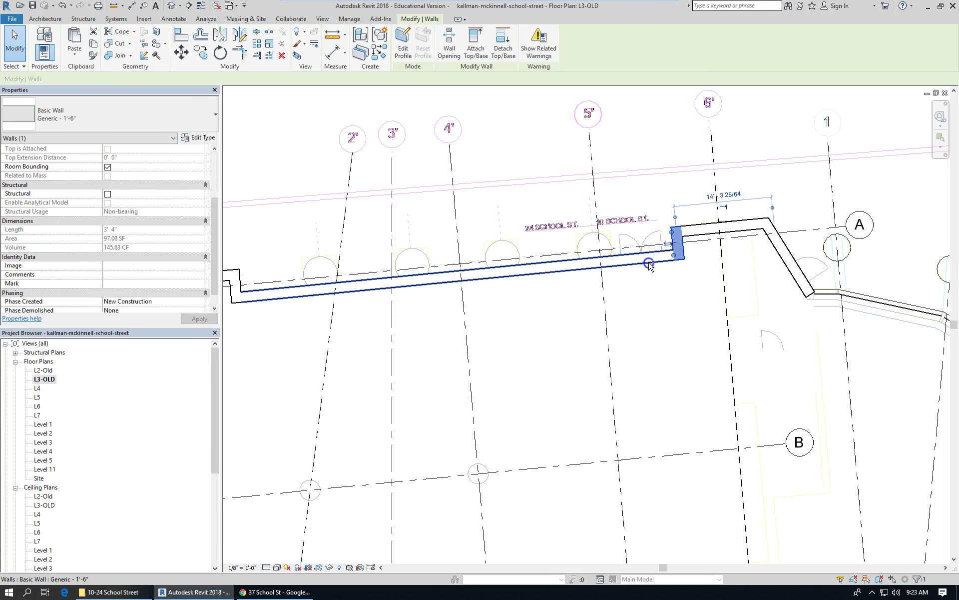
pyautogui.click(653, 259)
pyautogui.scroll(-2, 702, 290)
pyautogui.keyDown('ctrl'); pyautogui.click(393, 290); pyautogui.keyUp('ctrl')
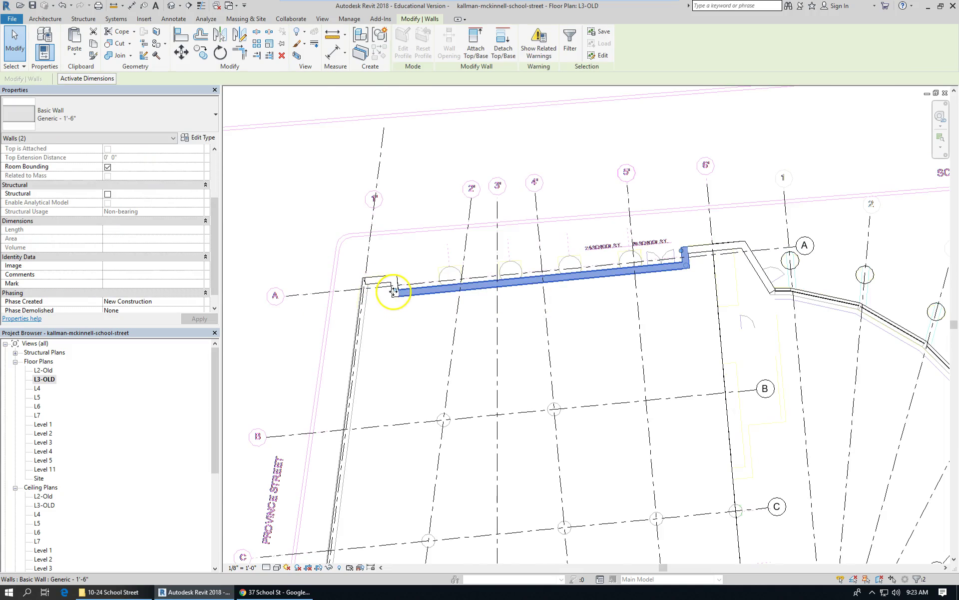
pyautogui.click(443, 339)
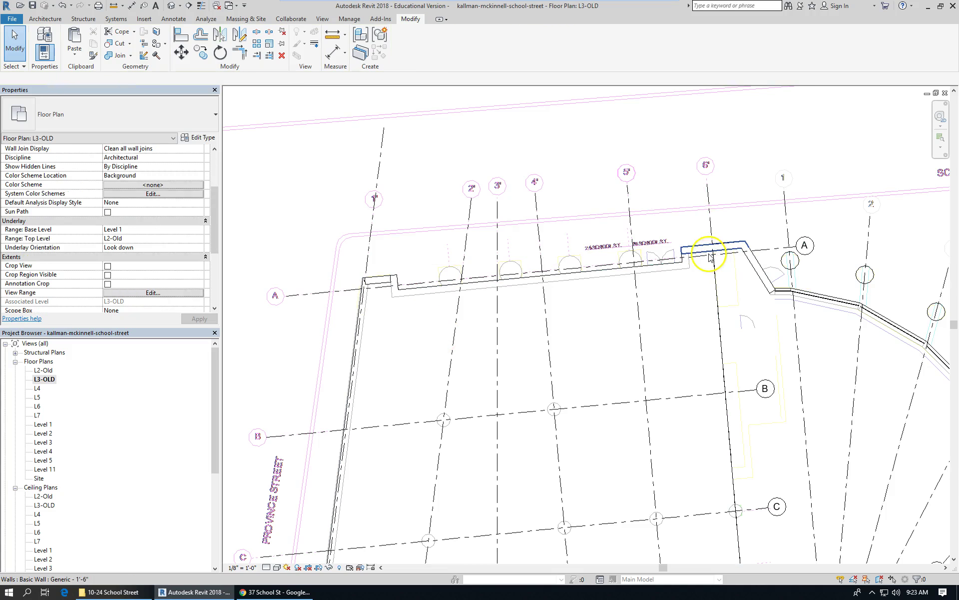
# Extend the short projecting School Street wall at grid 6' along the facade to the return near Province Street
pyautogui.click(710, 255)
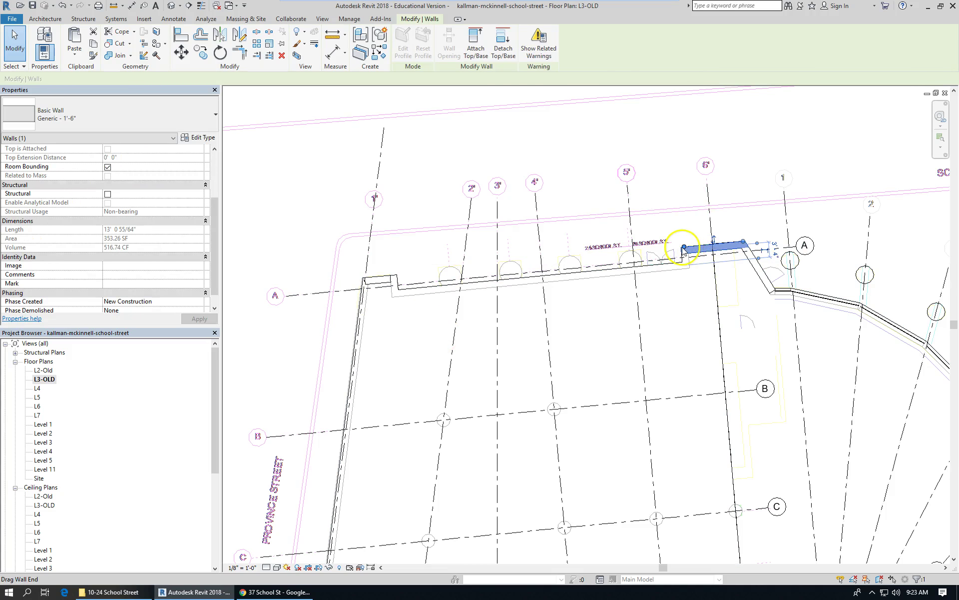
pyautogui.moveTo(684, 248); pyautogui.dragTo(396, 275)
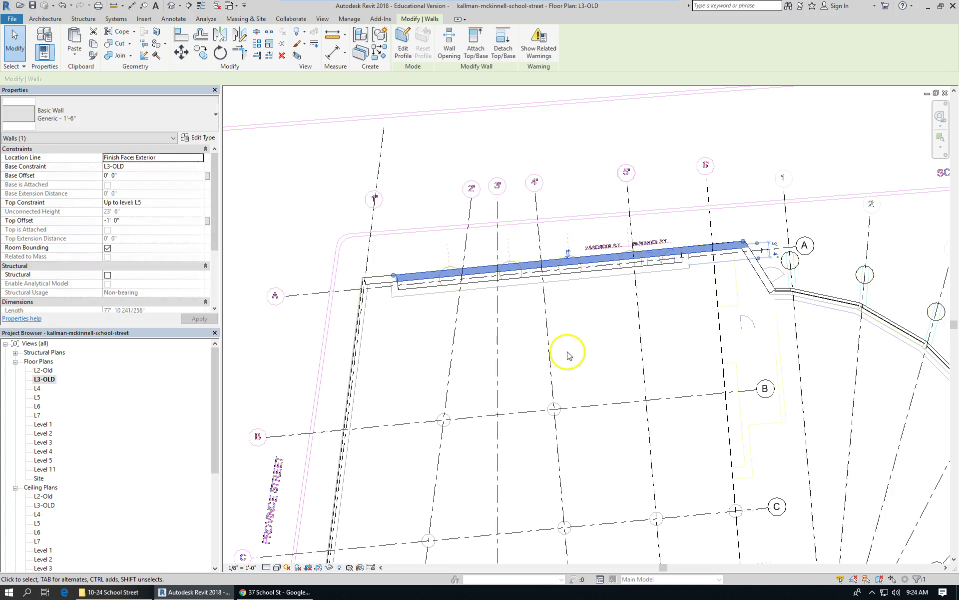
pyautogui.click(552, 352)
pyautogui.scroll(-2, 480, 334)
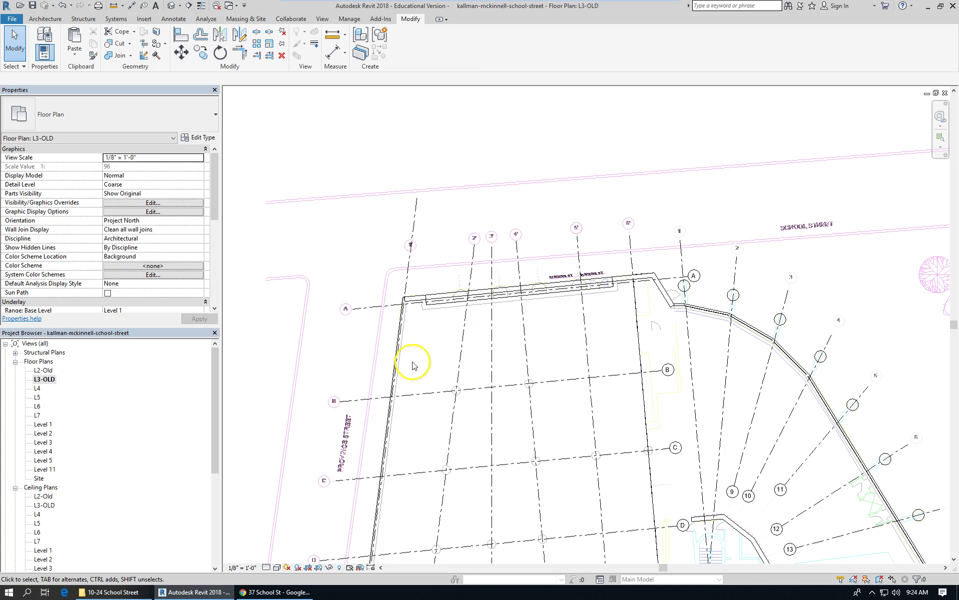
# Open the L4 floor plan and delete its recessed School Street wall together with both short return walls
pyautogui.doubleClick(39, 389)
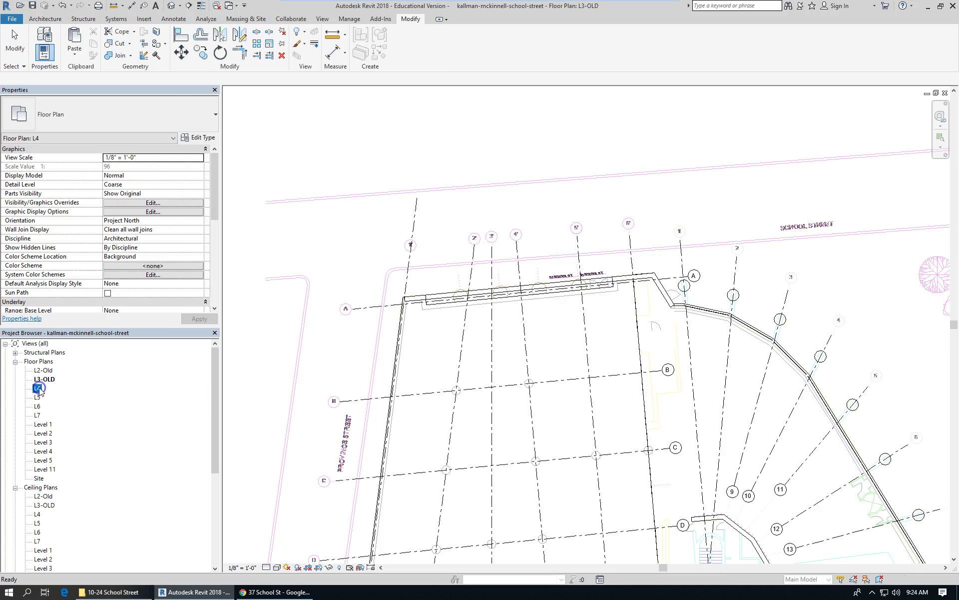
pyautogui.scroll(3, 492, 292)
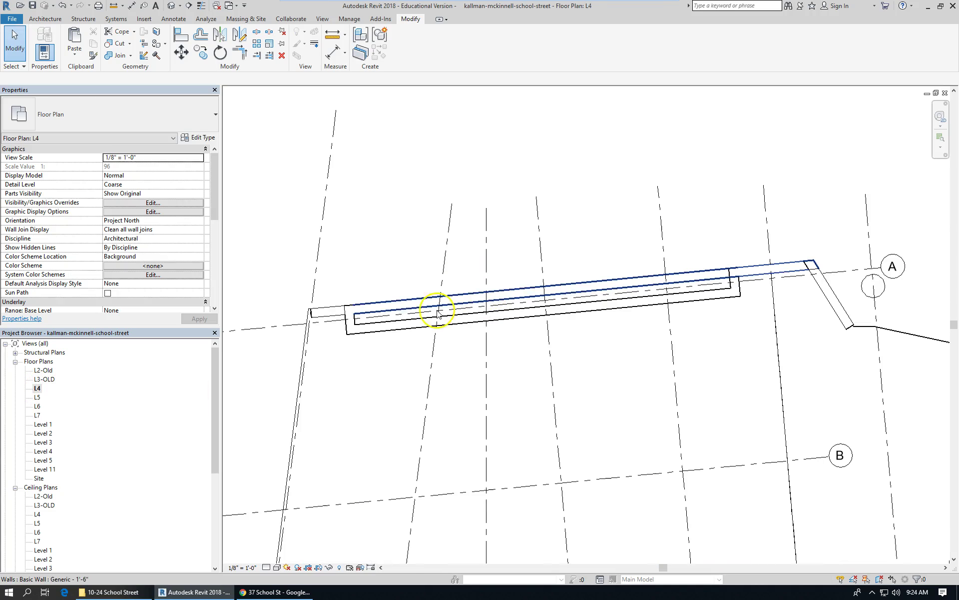
pyautogui.click(347, 322)
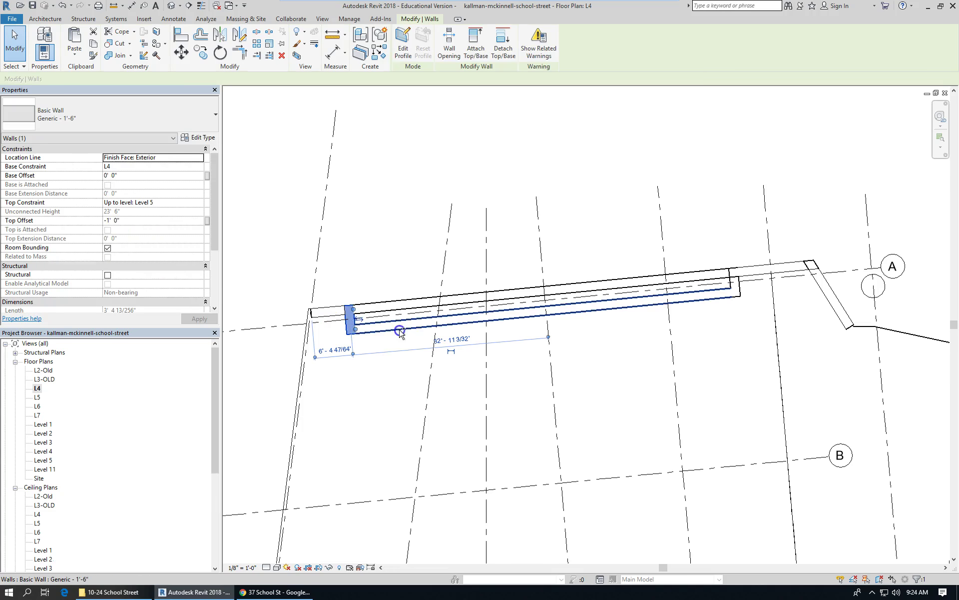
pyautogui.press('Tab')
pyautogui.click(733, 289)
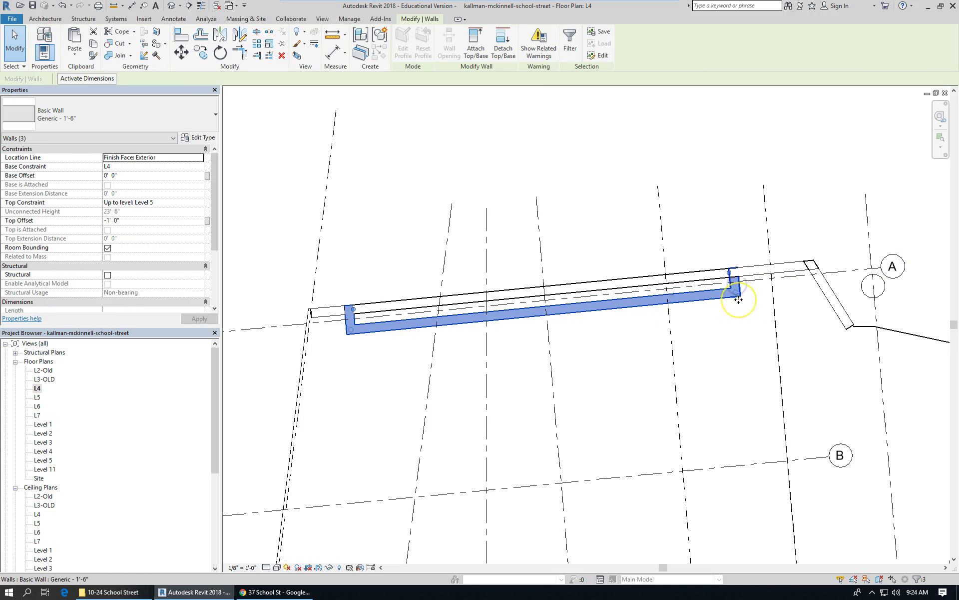
pyautogui.click(740, 304)
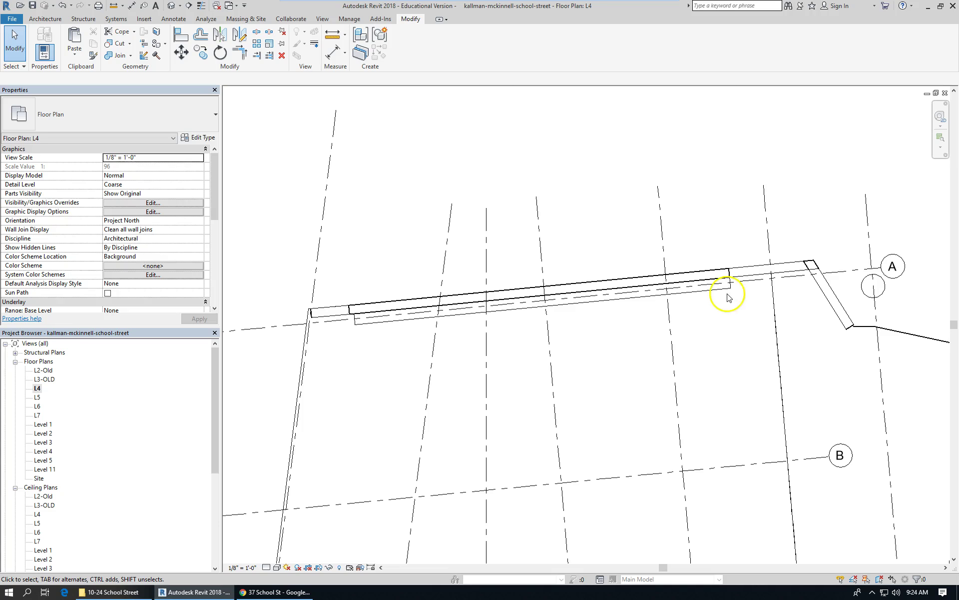
pyautogui.click(489, 304)
pyautogui.click(356, 383)
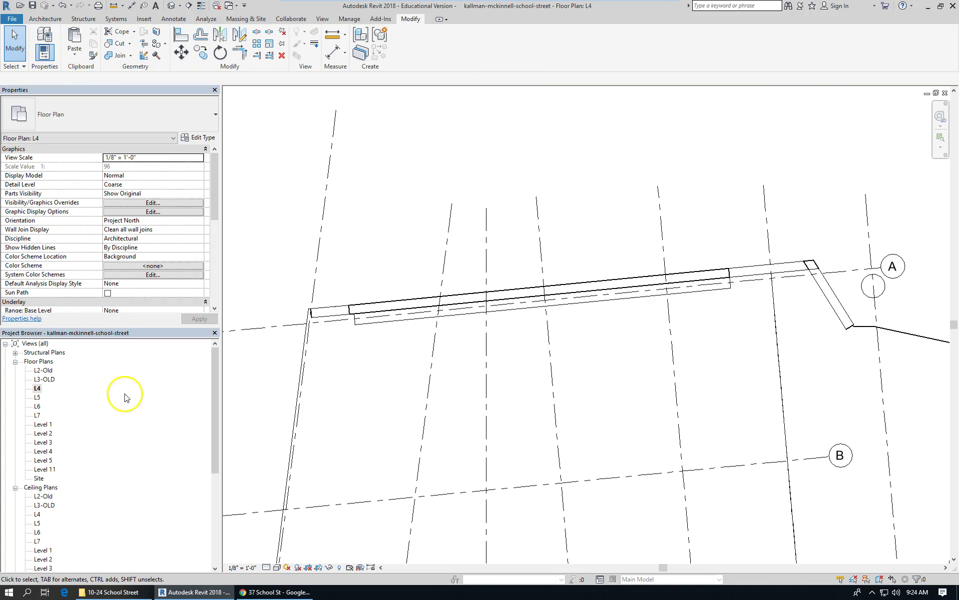
# Open the L5 floor plan and delete its recessed School Street wall and both return walls
pyautogui.click(31, 399)
pyautogui.doubleClick(36, 397)
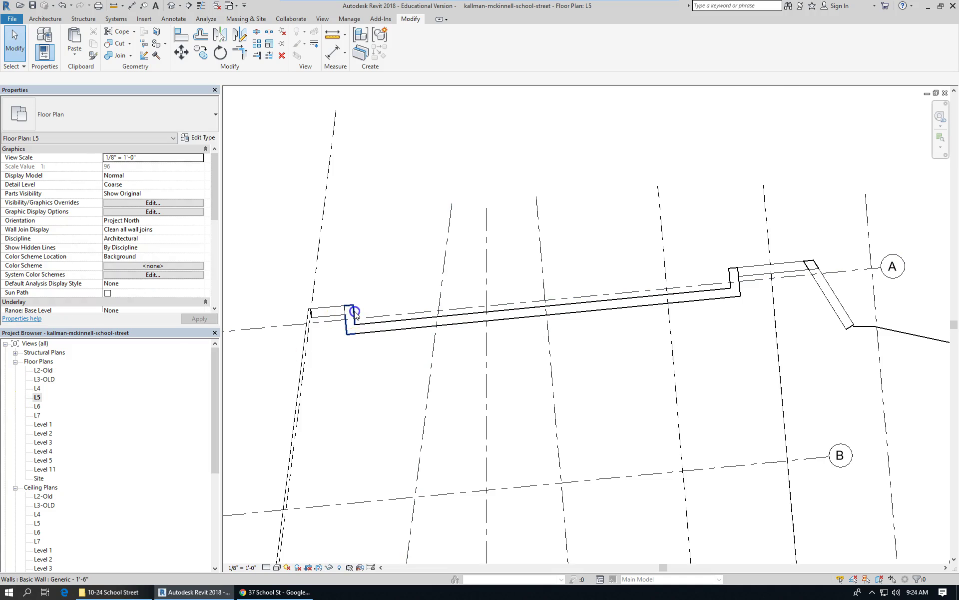
pyautogui.click(356, 314)
pyautogui.keyDown('ctrl'); pyautogui.click(414, 326); pyautogui.keyUp('ctrl')
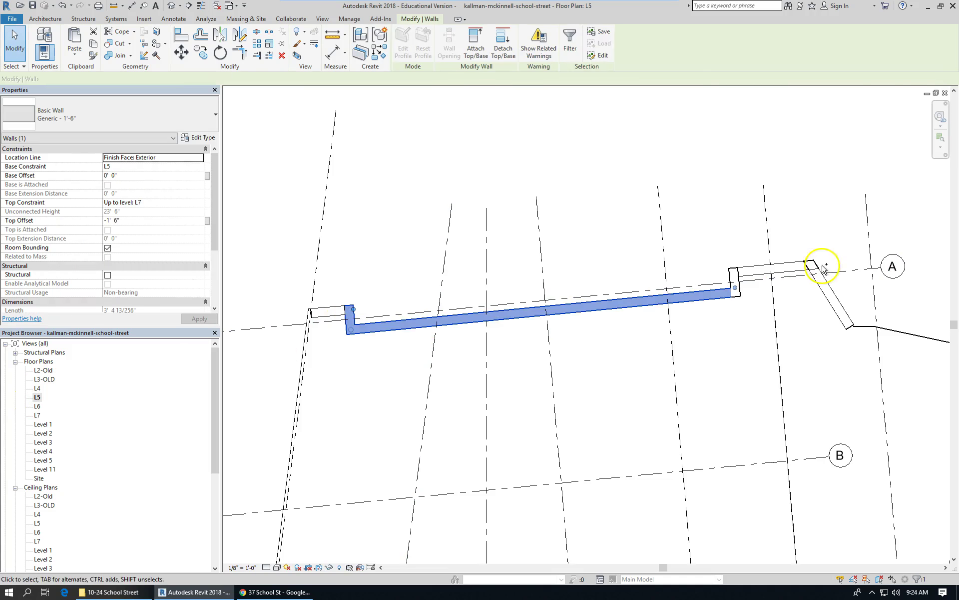
pyautogui.keyDown('ctrl'); pyautogui.click(739, 285); pyautogui.keyUp('ctrl')
pyautogui.click(768, 359)
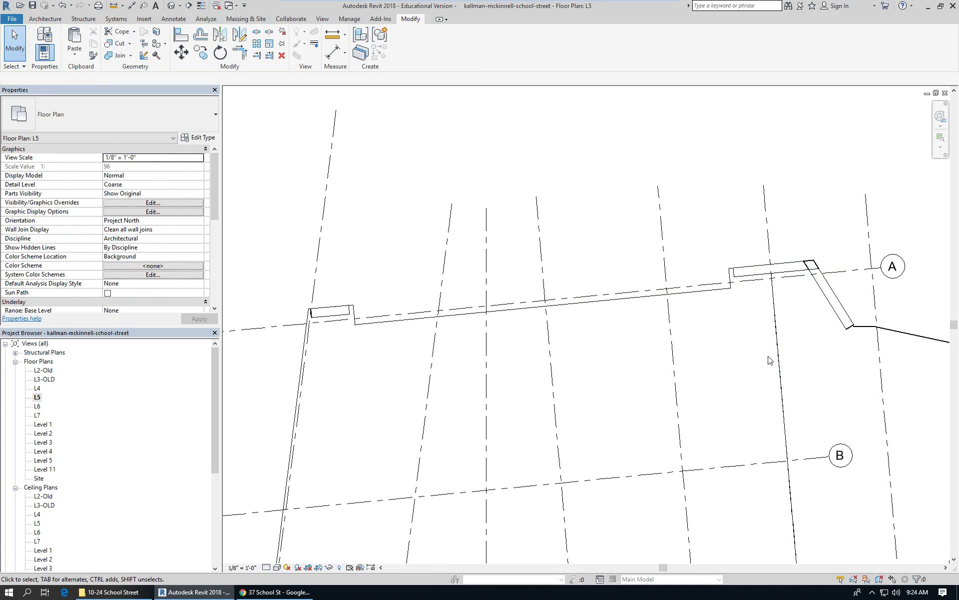
# Open the L6 floor plan and delete the recessed School Street wall and the returns at both ends
pyautogui.doubleClick(36, 406)
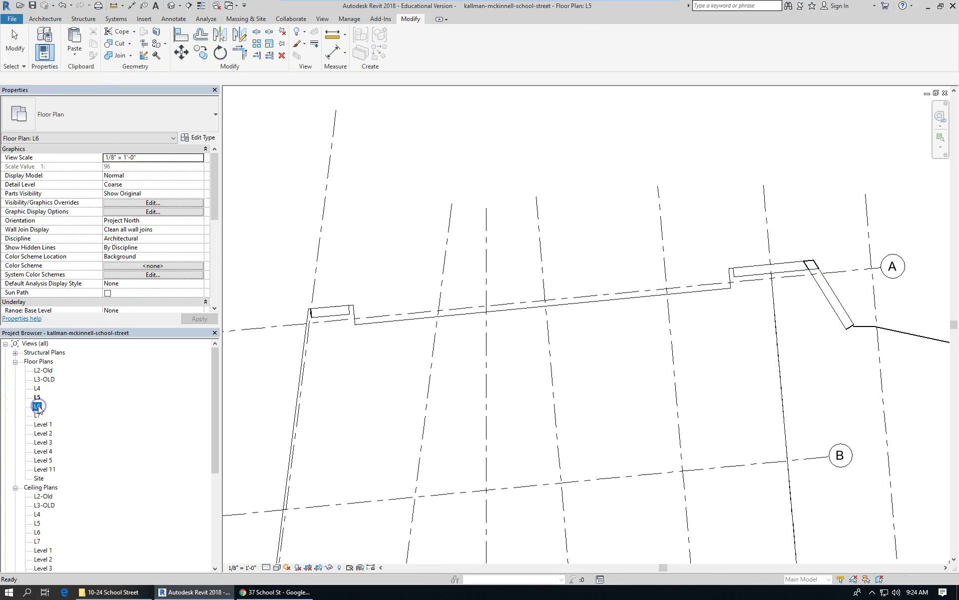
pyautogui.click(347, 327)
pyautogui.keyDown('ctrl'); pyautogui.click(743, 292); pyautogui.keyUp('ctrl')
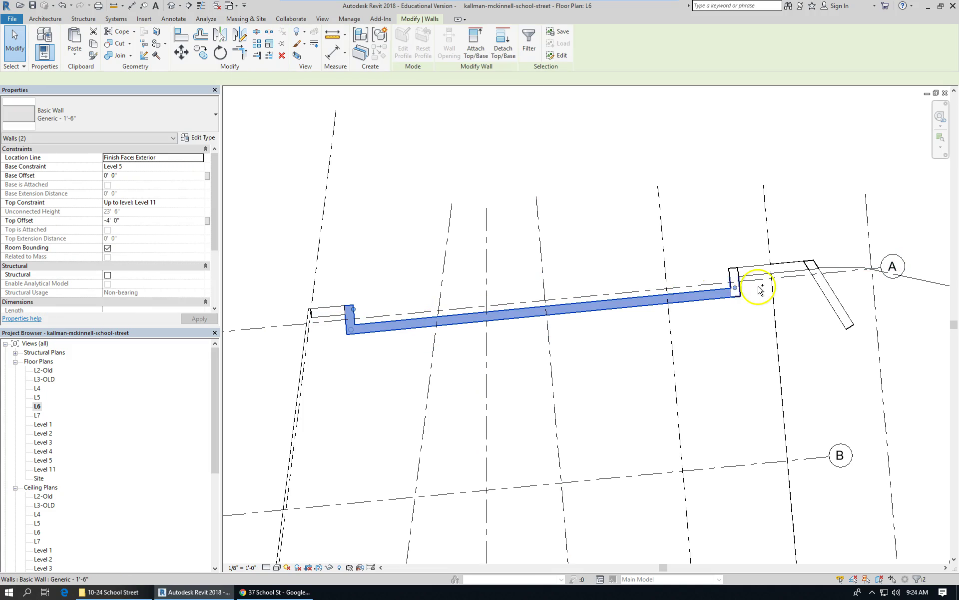
pyautogui.keyDown('ctrl'); pyautogui.click(736, 289); pyautogui.keyUp('ctrl')
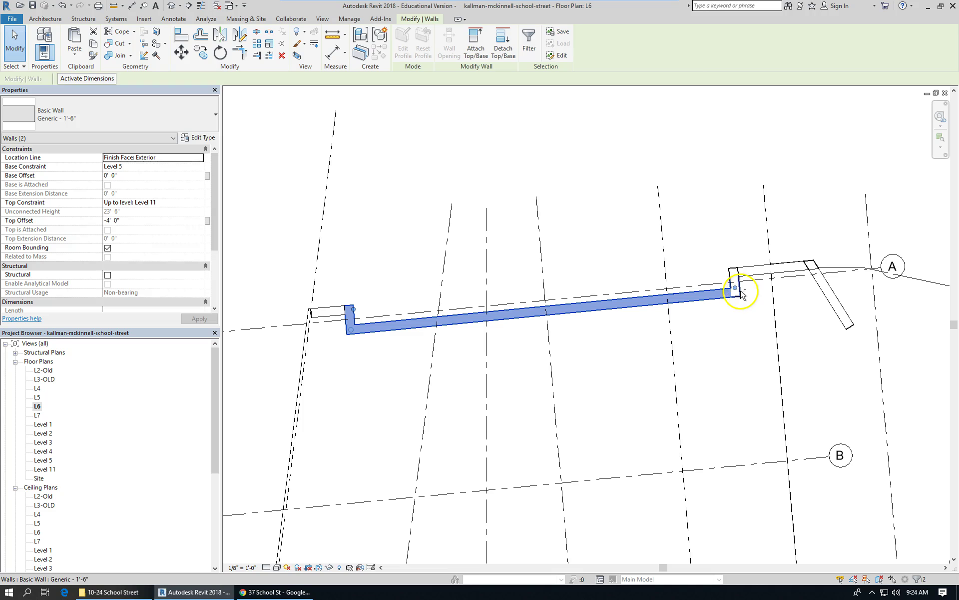
pyautogui.press('Escape')
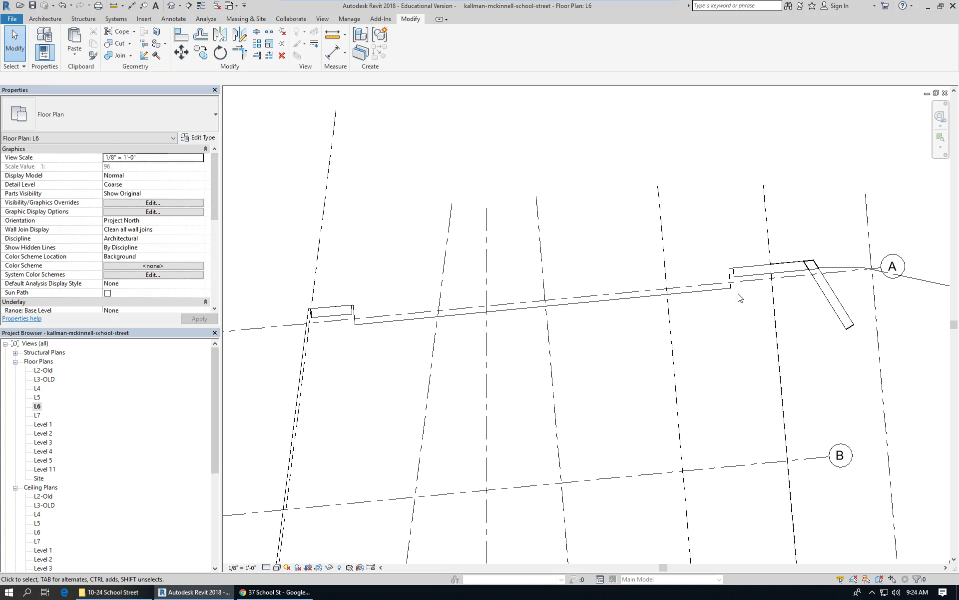
# Return to the L3-OLD floor plan, select the extended School Street wall, and bring it up in the 3D view
pyautogui.click(678, 315)
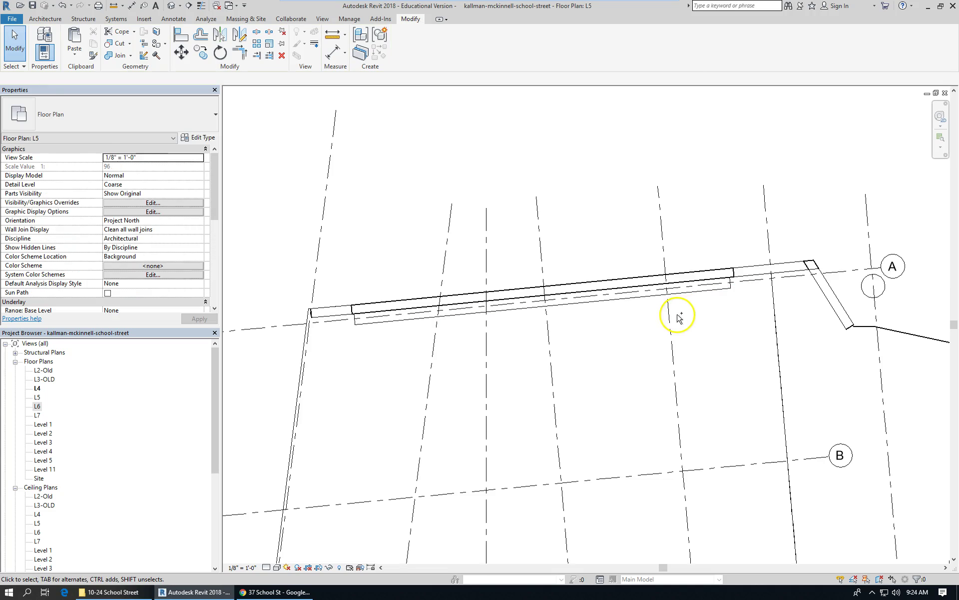
pyautogui.hotkey('ctrl', 'Tab')
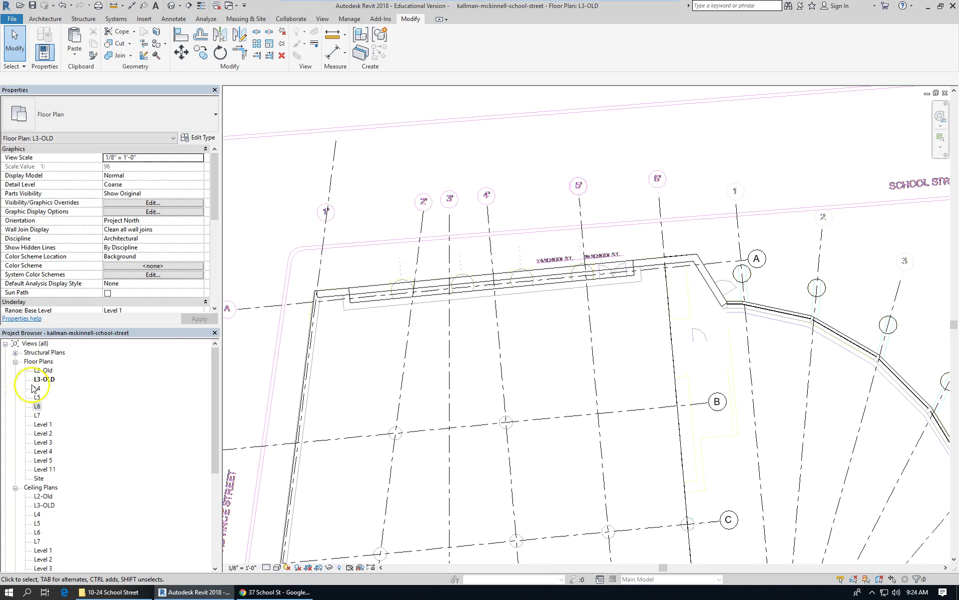
pyautogui.click(385, 286)
pyautogui.click(479, 339)
pyautogui.hotkey('ctrl', 'Tab')
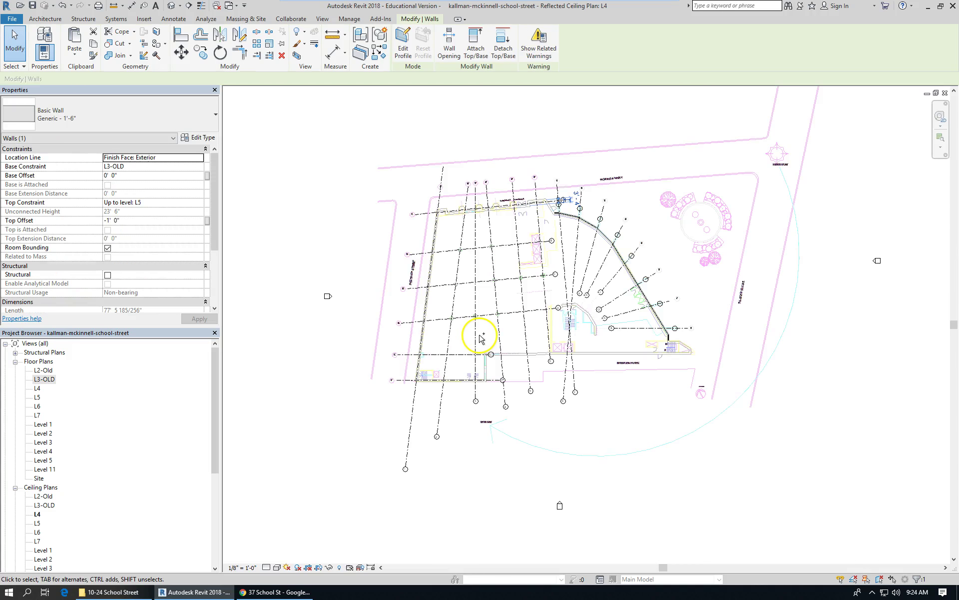
pyautogui.hotkey('ctrl', 'Tab')
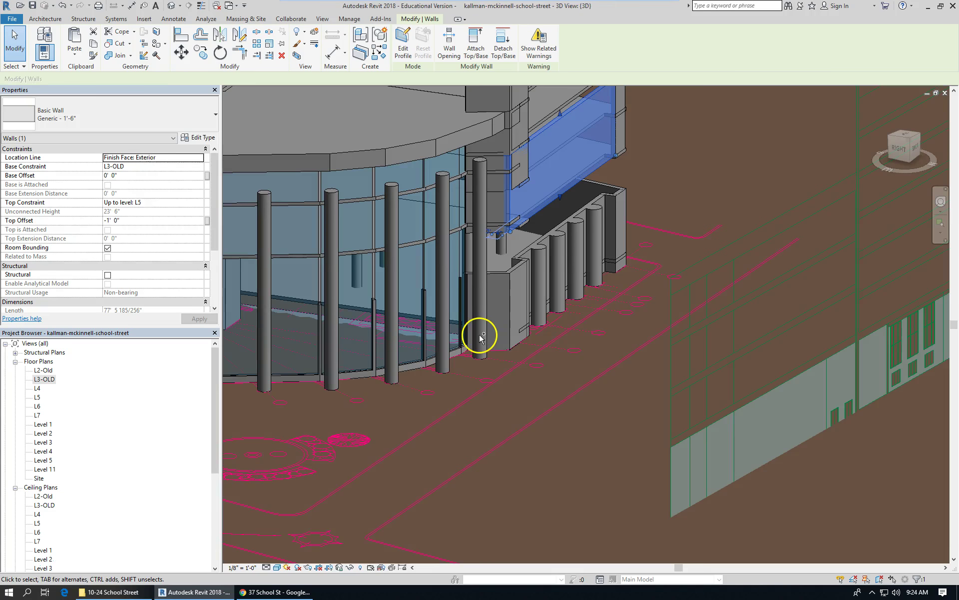
pyautogui.scroll(-2, 493, 398)
pyautogui.scroll(3, 597, 203)
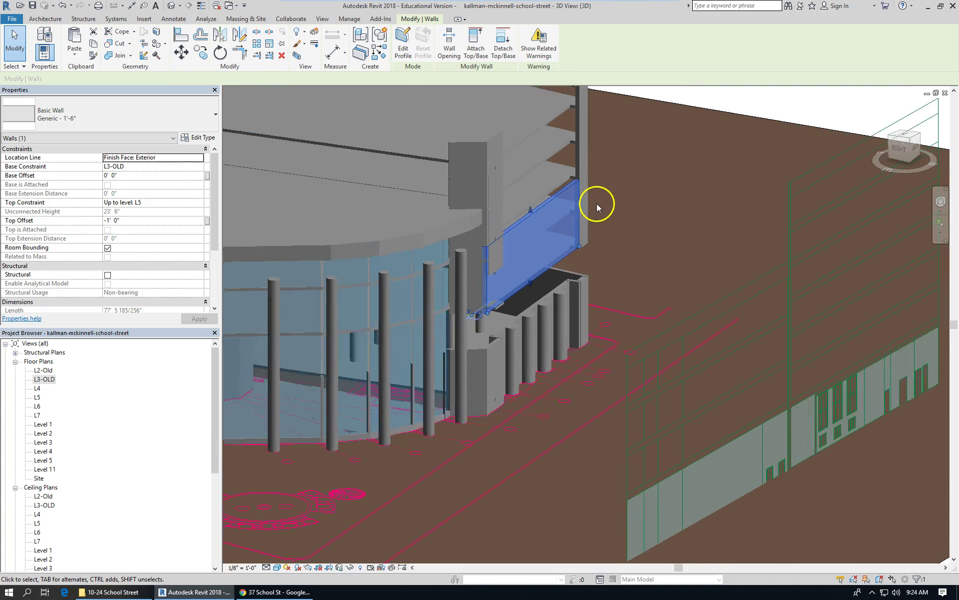
pyautogui.scroll(2, 489, 266)
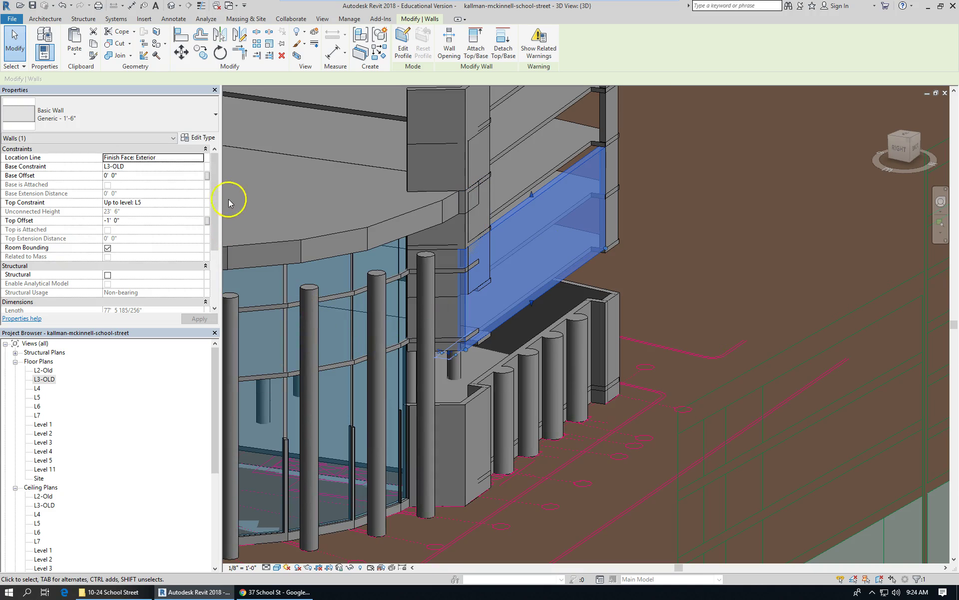
# Set the extended School Street wall's top constraint to level L4 with a top offset of 0' 0"
pyautogui.click(197, 202)
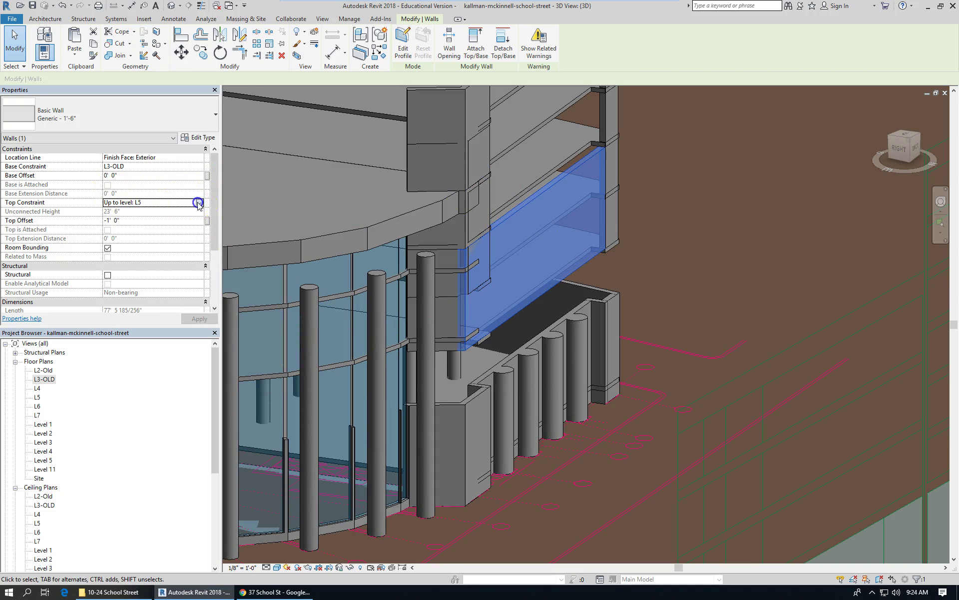
pyautogui.click(199, 202)
pyautogui.click(150, 233)
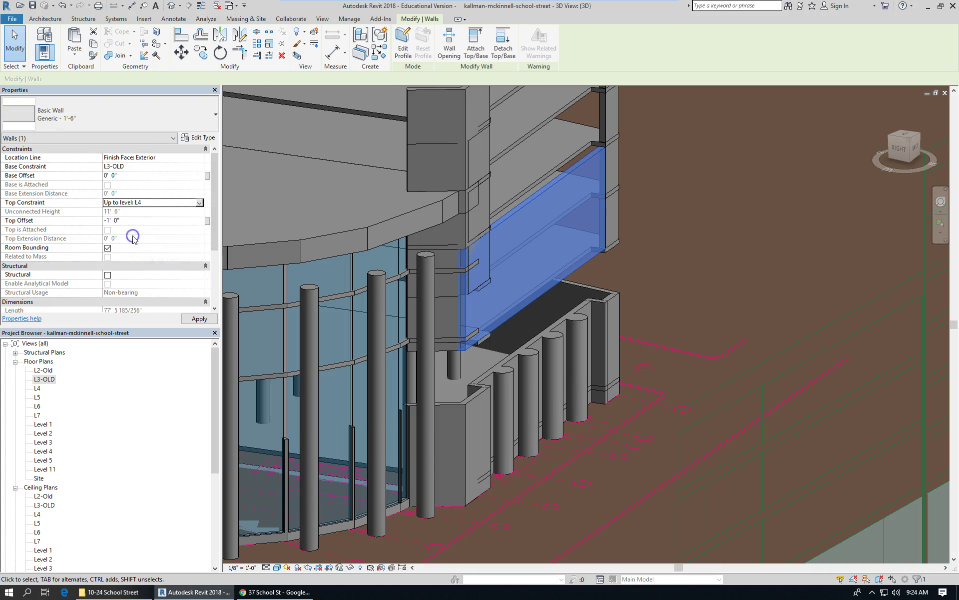
pyautogui.click(156, 220)
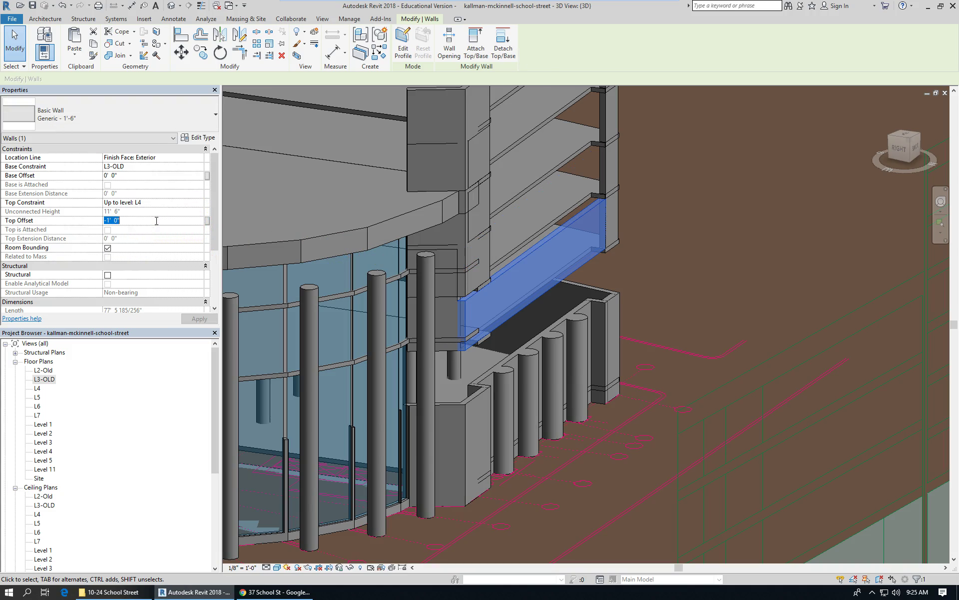
pyautogui.click(786, 314)
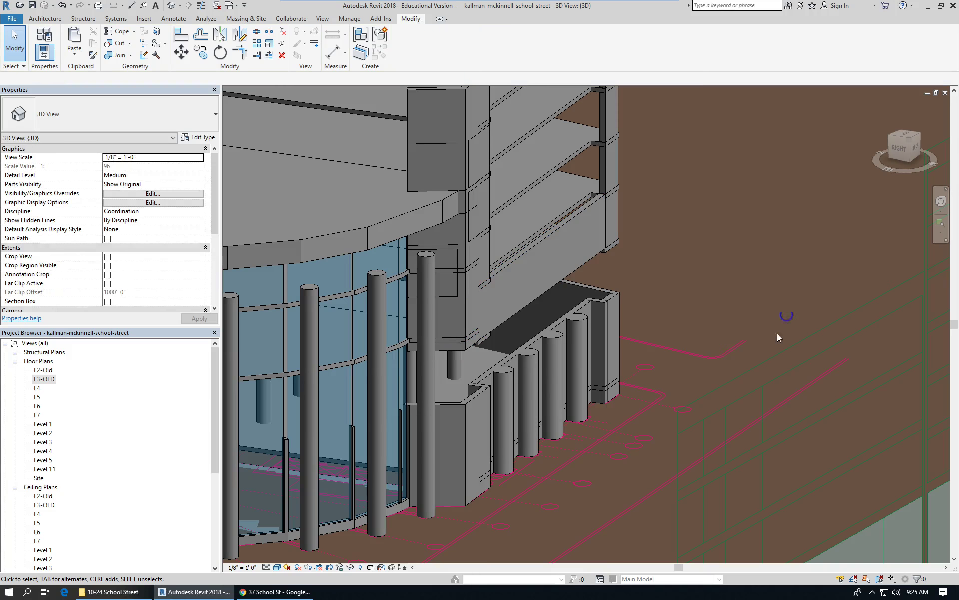
# Select the extended School Street wall above the colonnade and paste a copy aligned to levels L4 through L7
pyautogui.scroll(-1, 566, 332)
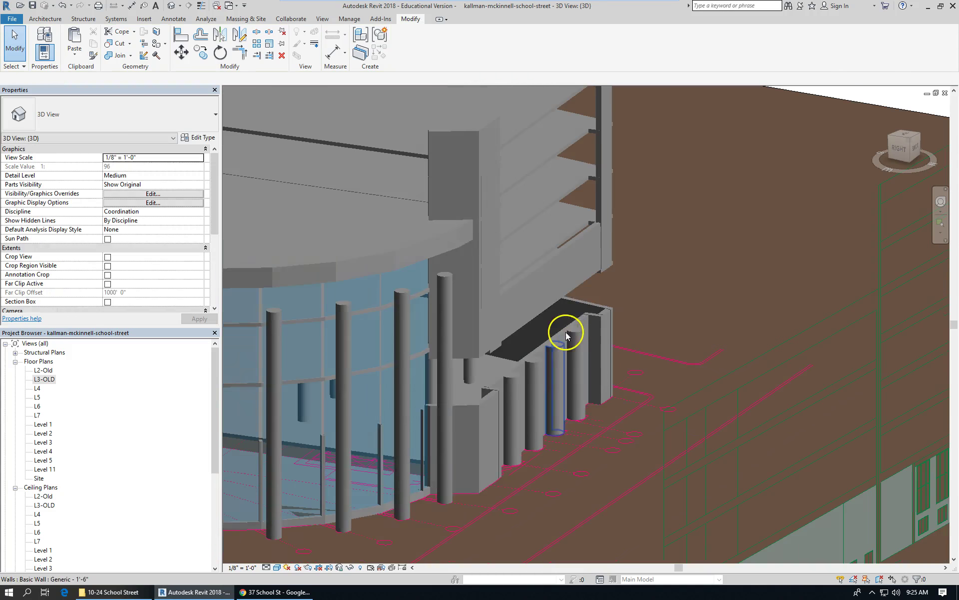
pyautogui.click(566, 247)
pyautogui.scroll(-2, 650, 368)
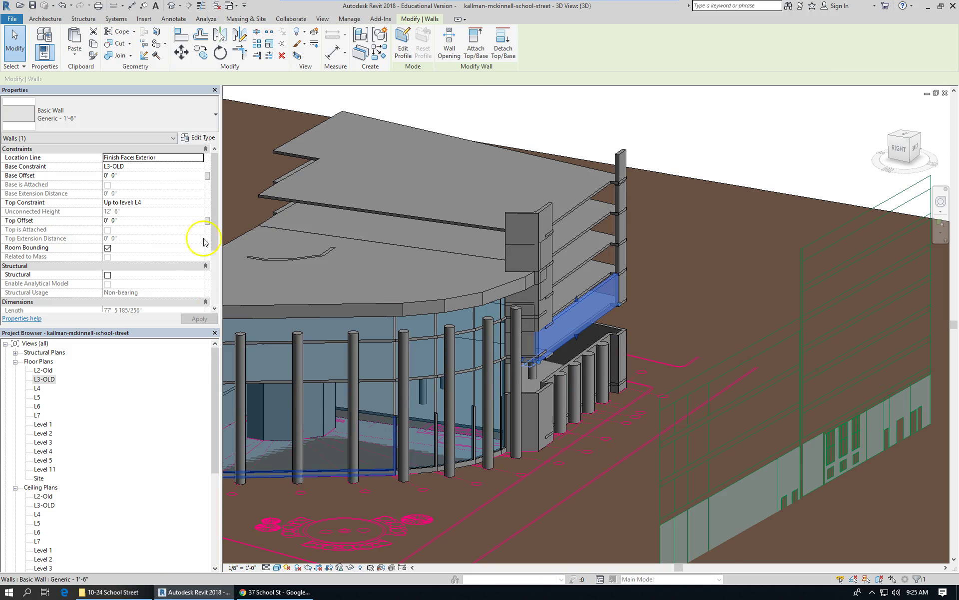
pyautogui.click(74, 52)
pyautogui.click(135, 92)
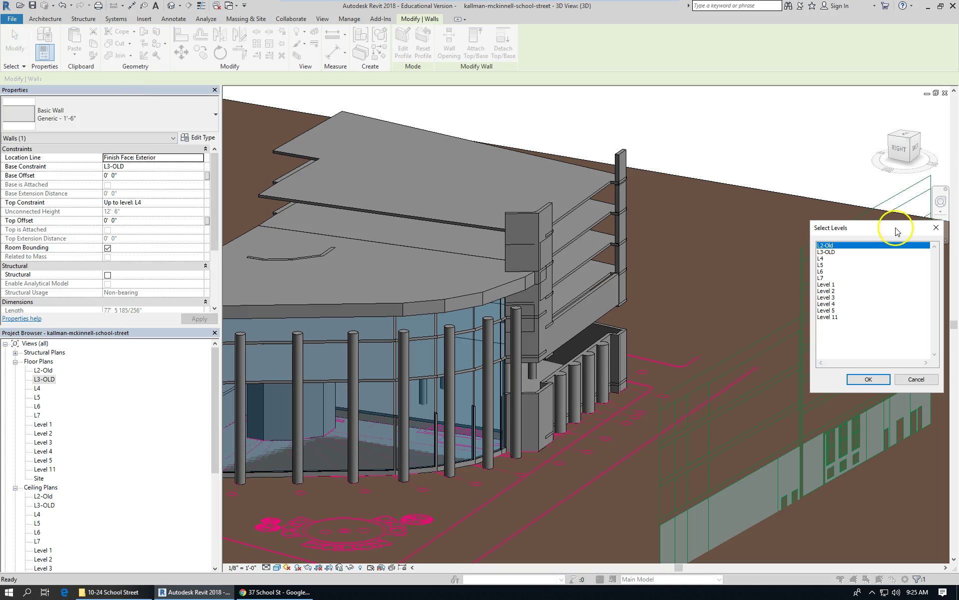
pyautogui.click(822, 258)
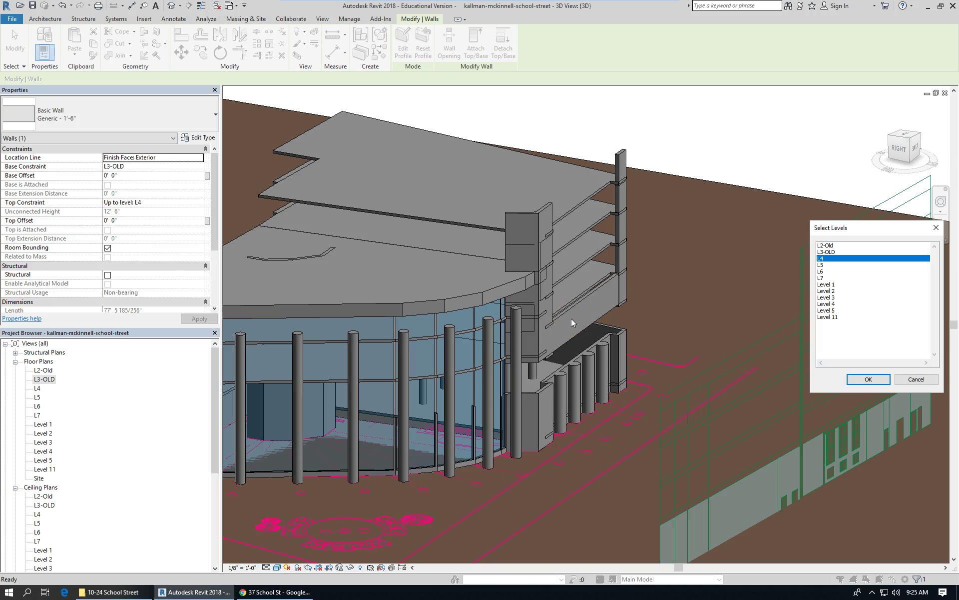
pyautogui.keyDown('shift'); pyautogui.click(821, 278); pyautogui.keyUp('shift')
pyautogui.click(869, 380)
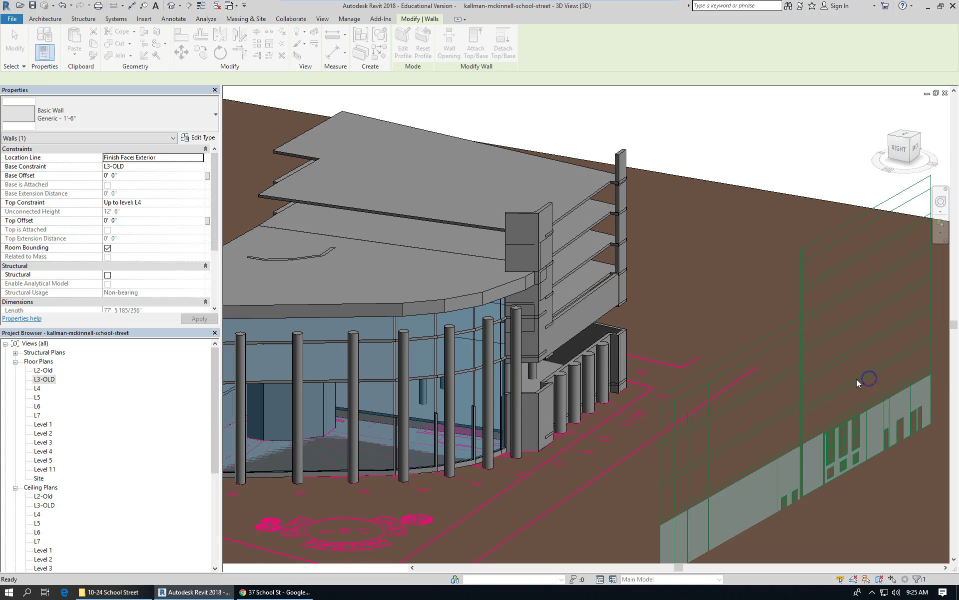
pyautogui.click(720, 343)
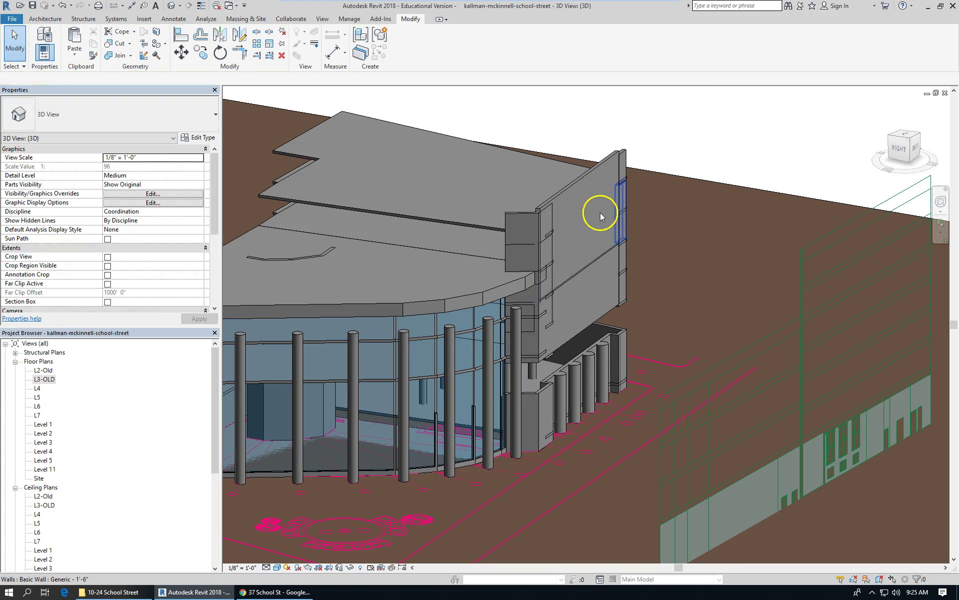
# Try to set the corner return wall's top constraint to L6, and pull its top down to a top offset of about -14' 5 19/32"
pyautogui.scroll(2, 601, 212)
pyautogui.keyDown('shift'); pyautogui.moveTo(640, 279); pyautogui.dragTo(631, 299, button='middle'); pyautogui.keyUp('shift')
pyautogui.click(570, 254)
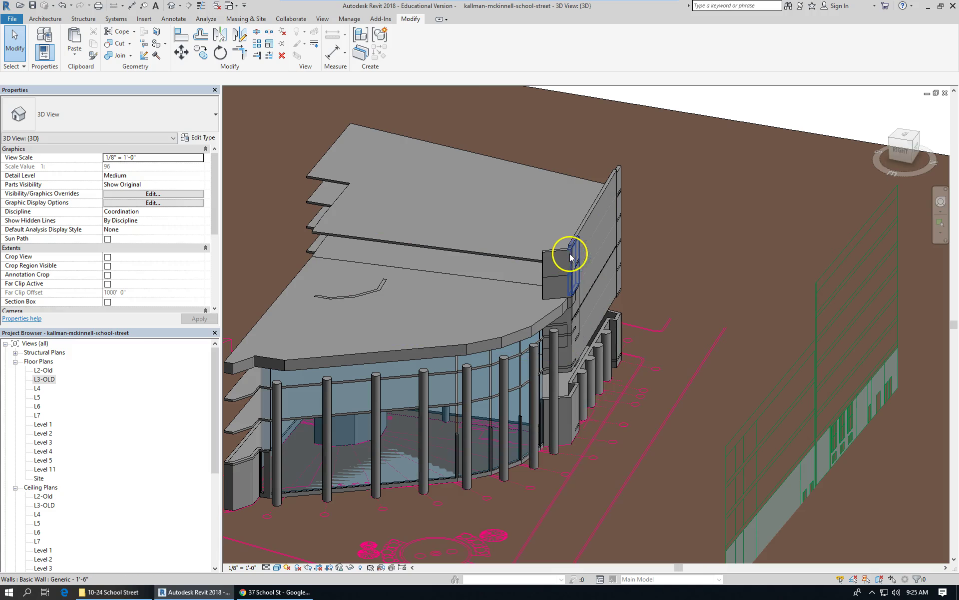
pyautogui.scroll(2, 560, 300)
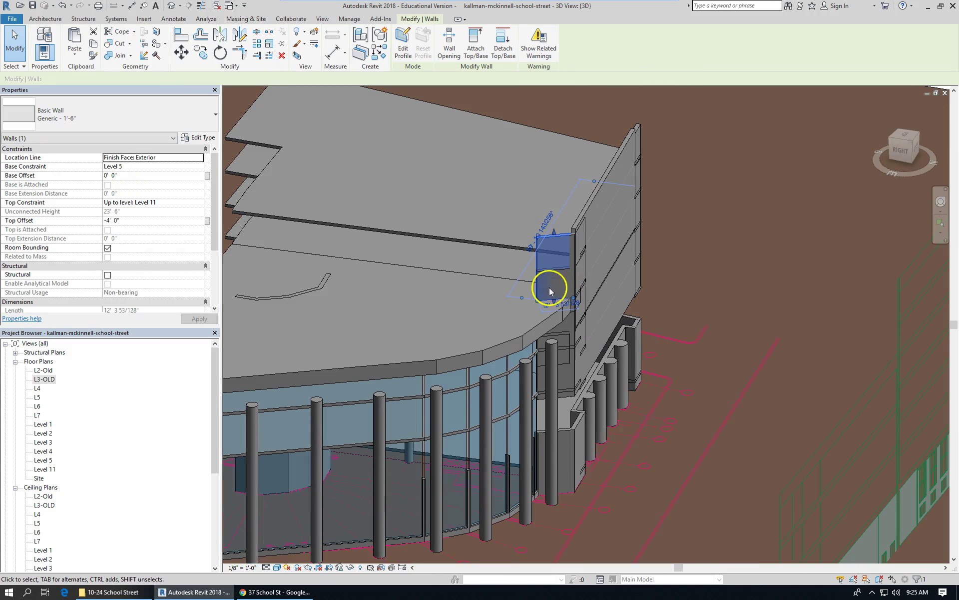
pyautogui.click(195, 202)
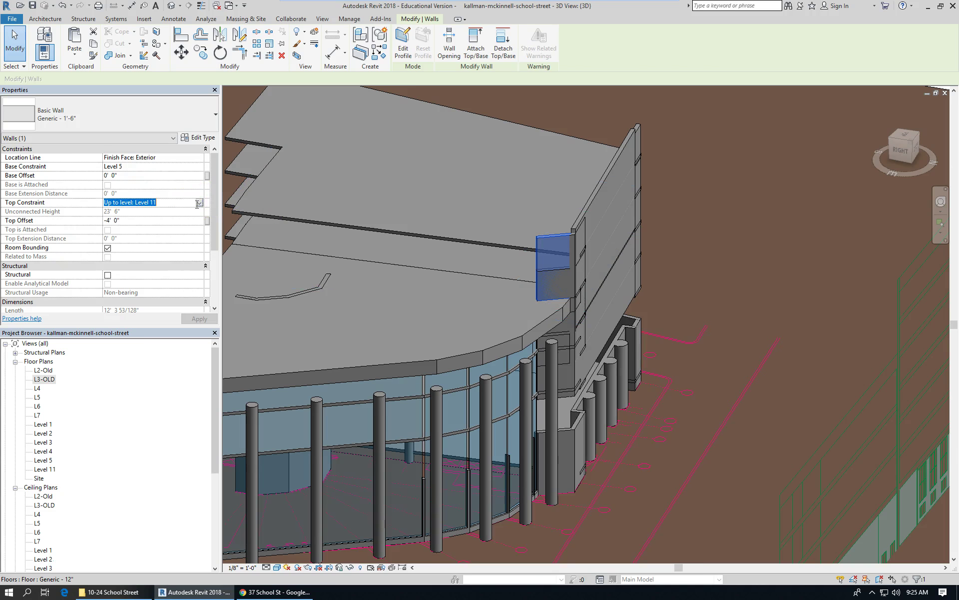
pyautogui.click(198, 203)
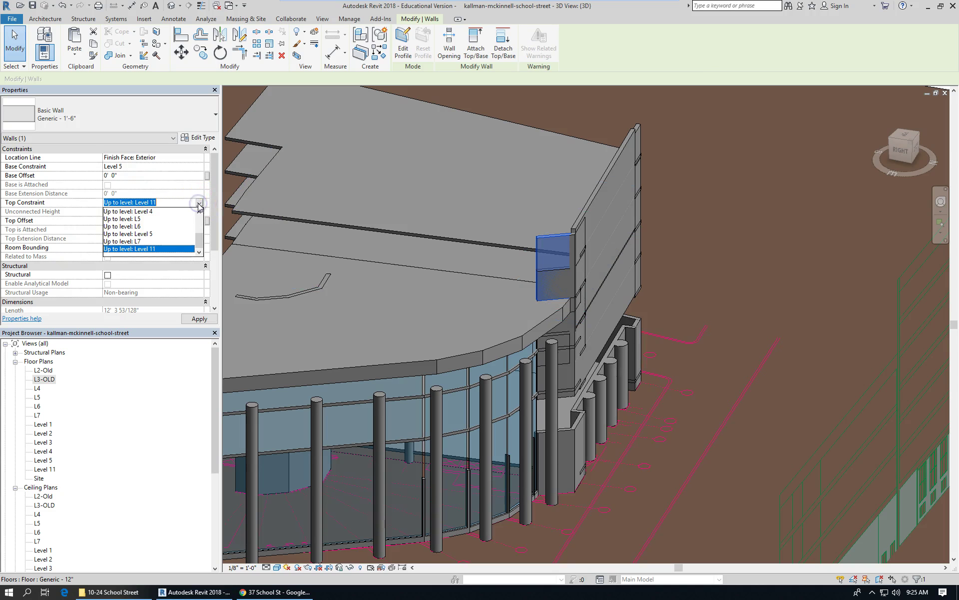
pyautogui.click(145, 226)
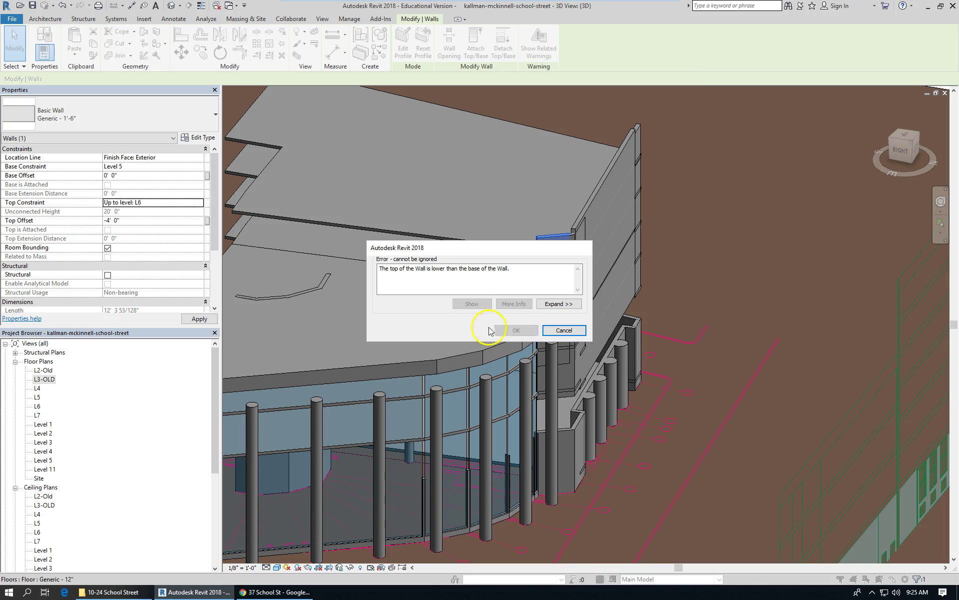
pyautogui.click(549, 331)
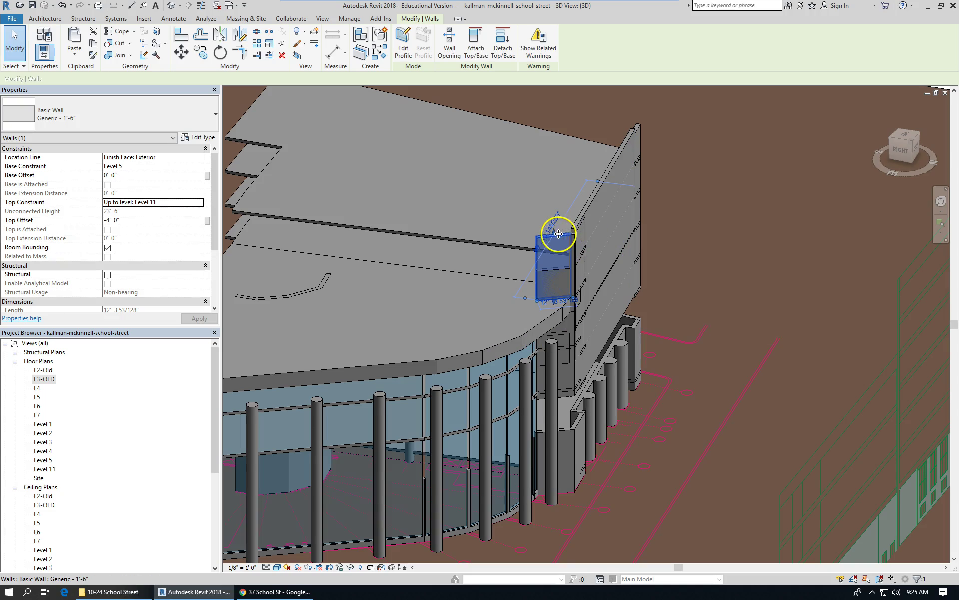
pyautogui.moveTo(554, 234); pyautogui.dragTo(577, 245)
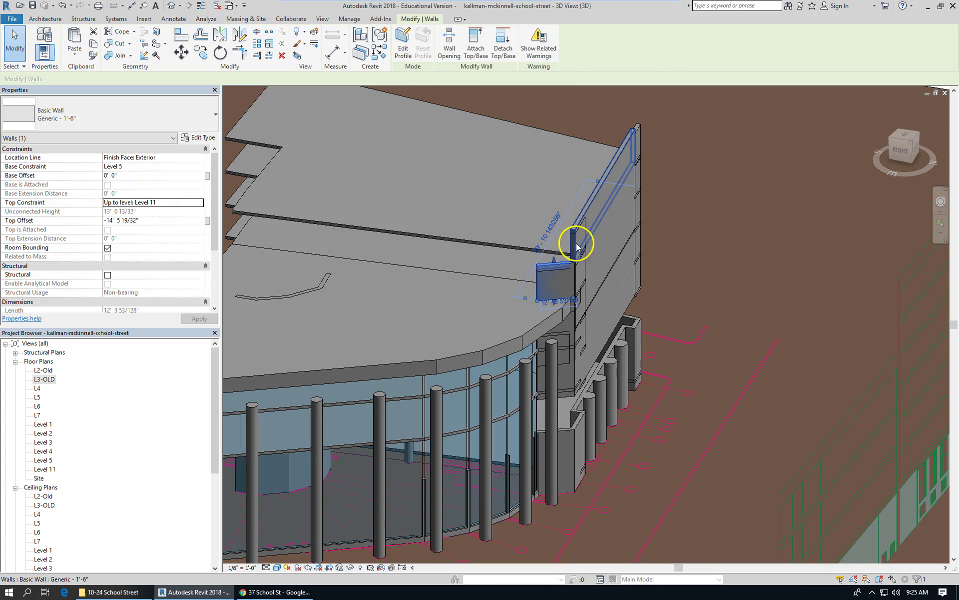
# Delete the School Street wall copy based at L7, and lower the top constraint of the two end walls projecting above the roof to roof level
pyautogui.click(594, 205)
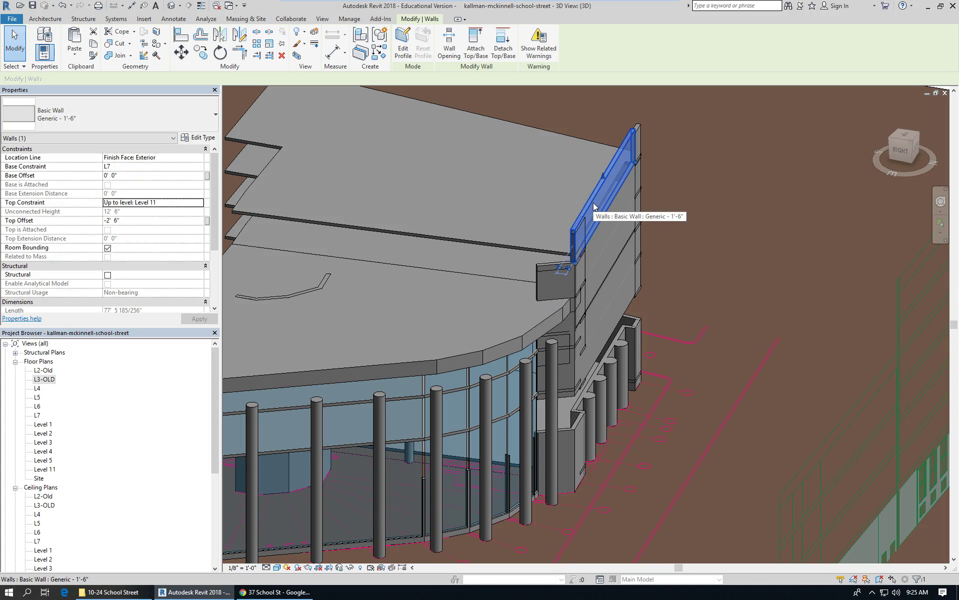
pyautogui.click(694, 180)
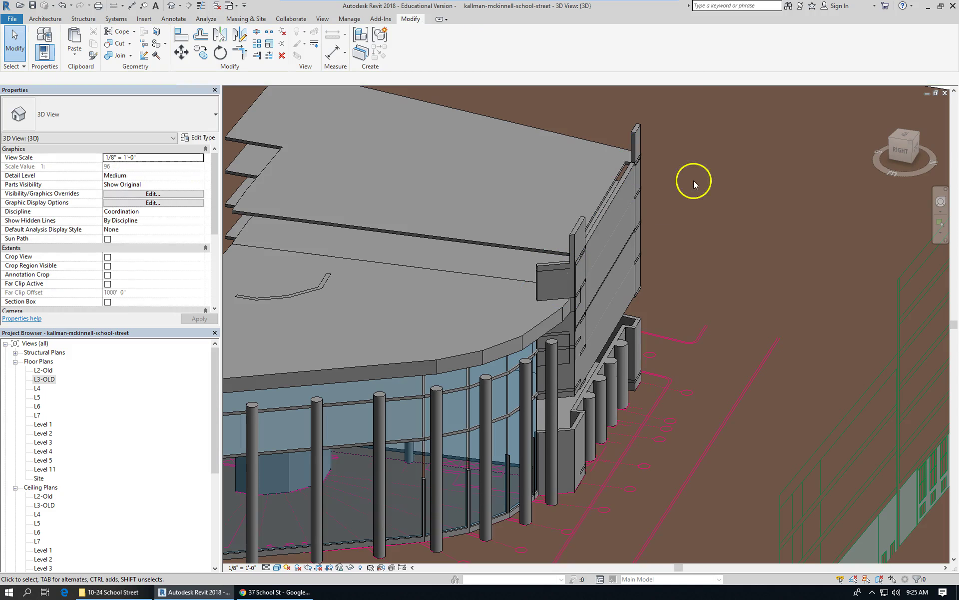
pyautogui.click(637, 152)
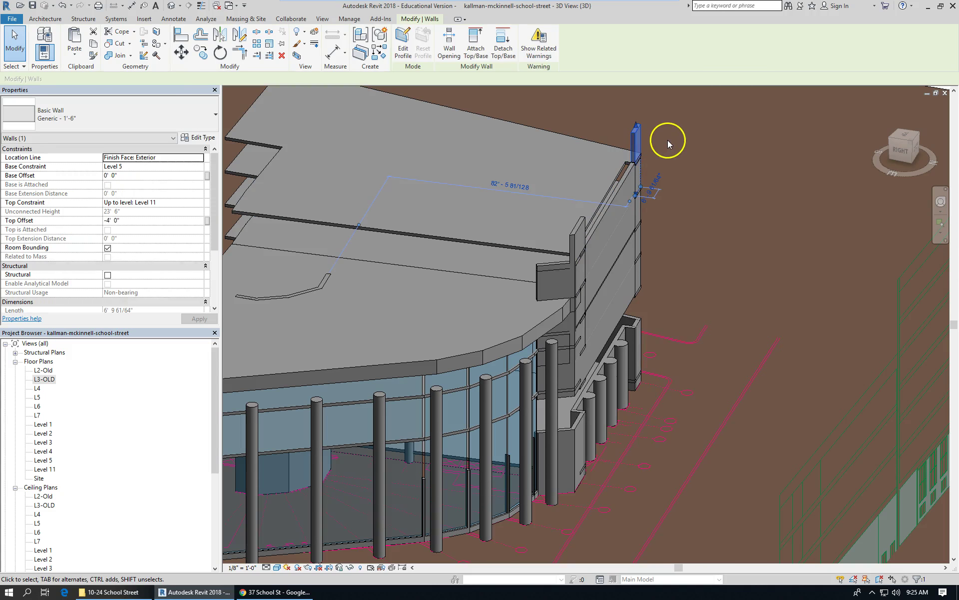
pyautogui.click(577, 249)
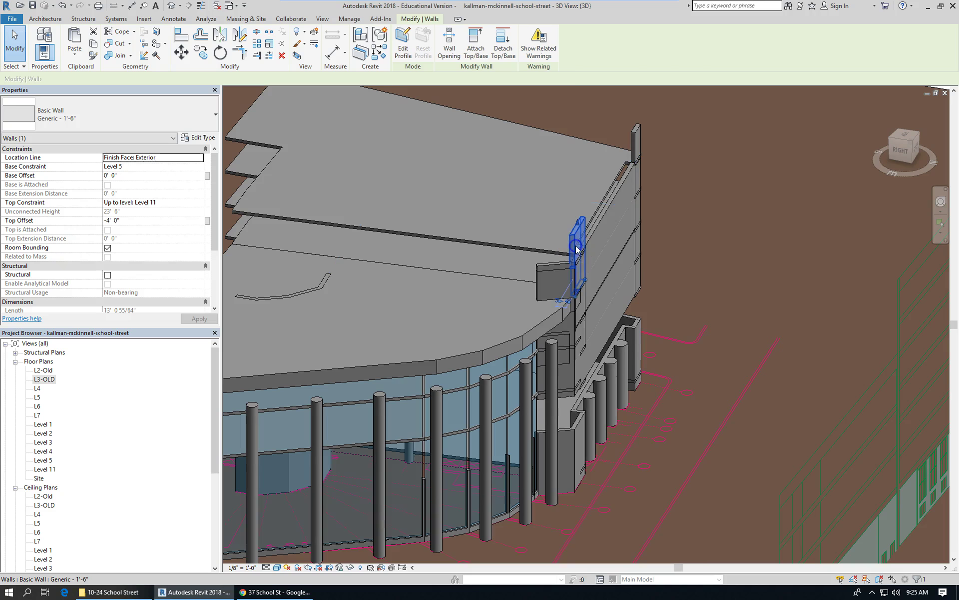
pyautogui.keyDown('ctrl'); pyautogui.click(636, 152); pyautogui.keyUp('ctrl')
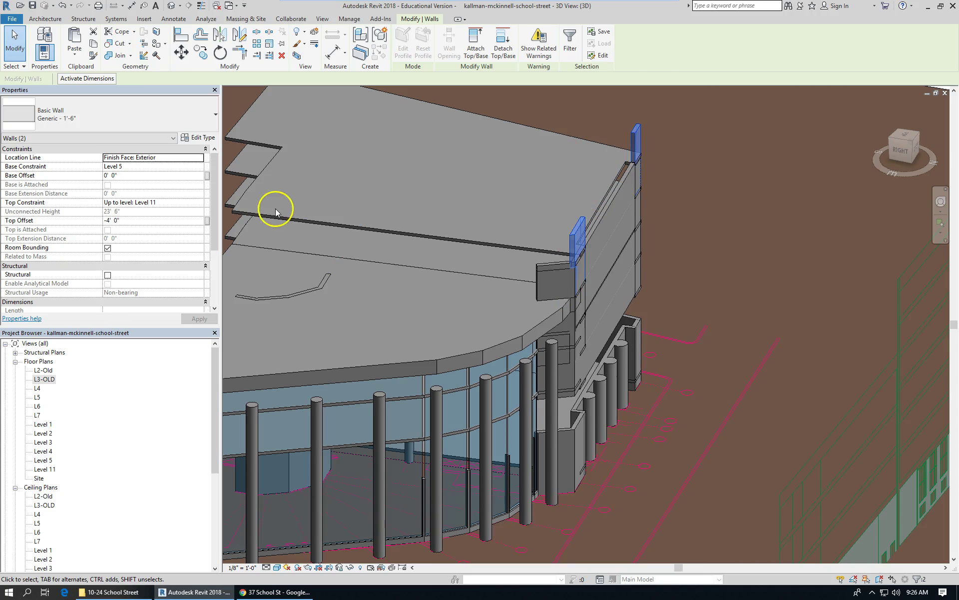
pyautogui.click(202, 203)
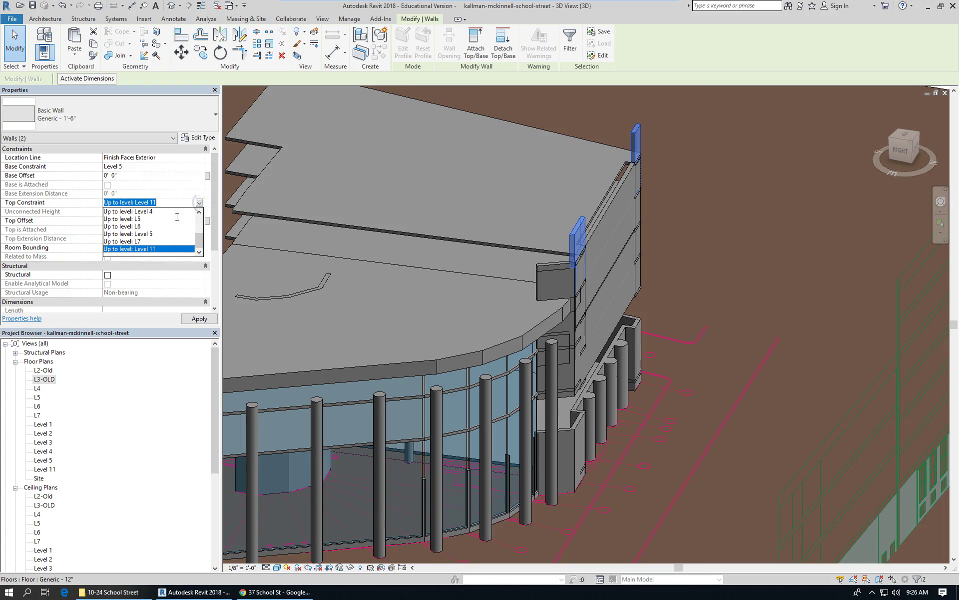
pyautogui.click(143, 247)
pyautogui.click(730, 236)
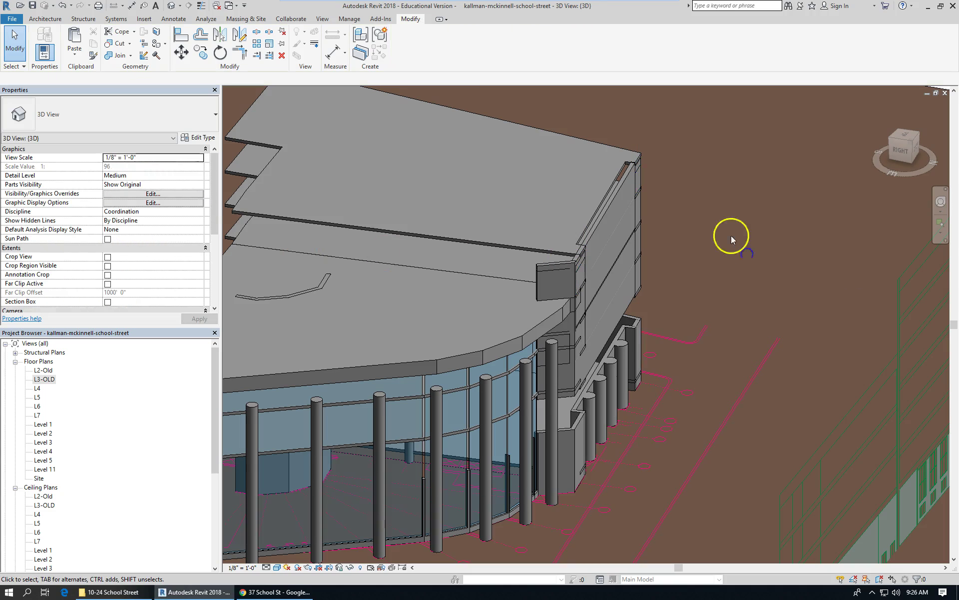
# Delete the overlapping return wall based on Level 5 at the corner above the curved roof
pyautogui.scroll(3, 563, 278)
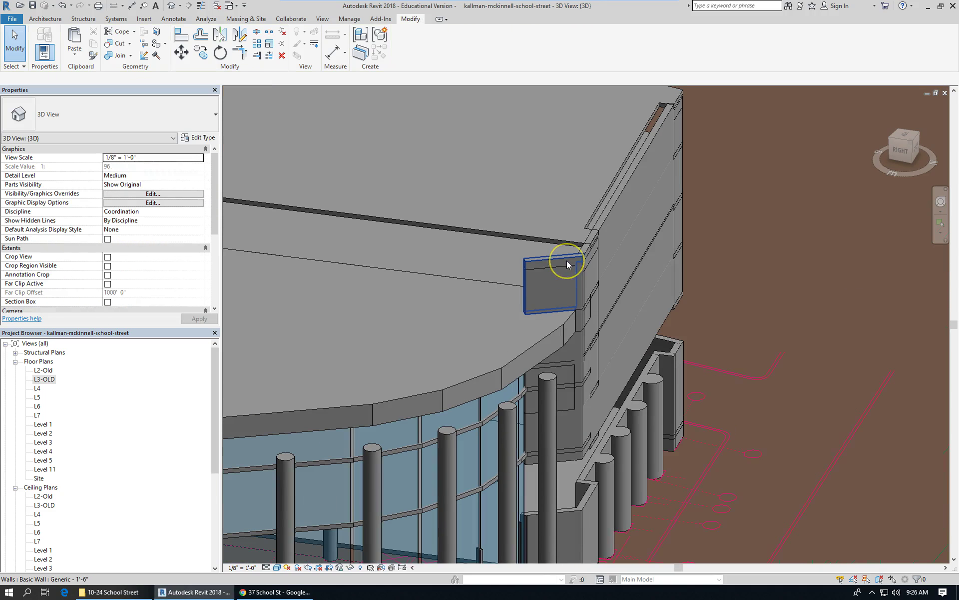
pyautogui.click(567, 265)
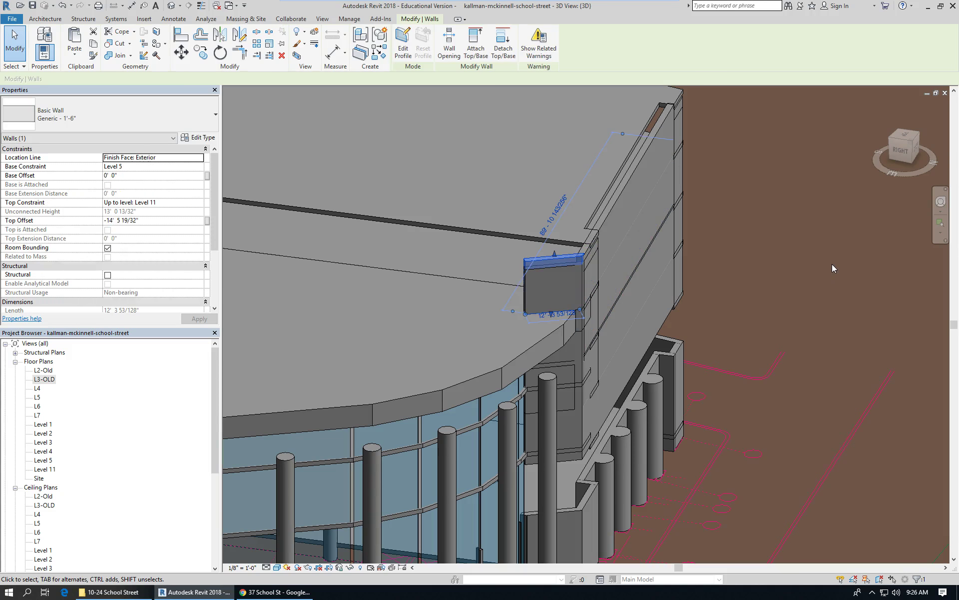
pyautogui.scroll(-3, 856, 256)
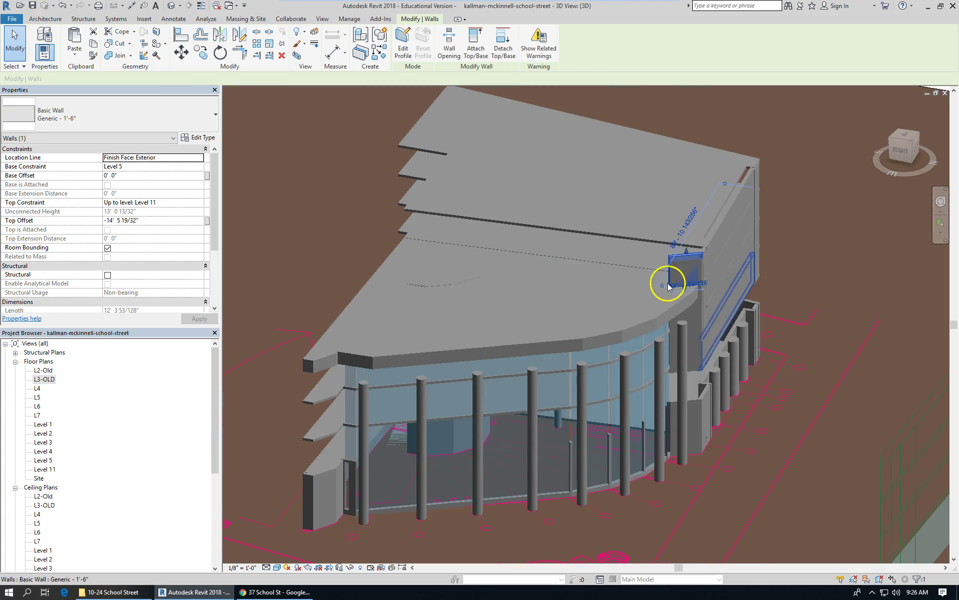
pyautogui.click(675, 284)
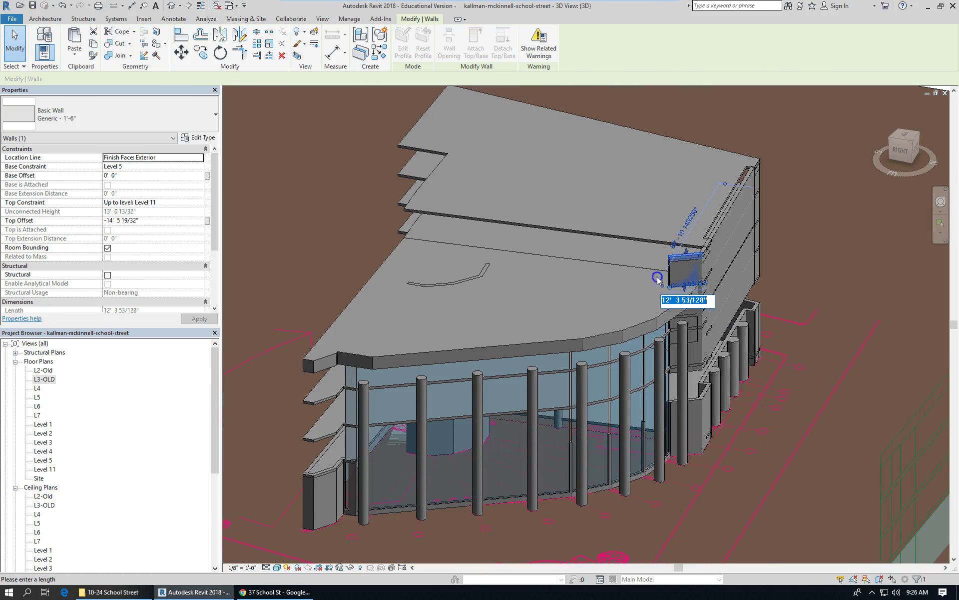
pyautogui.scroll(5, 606, 266)
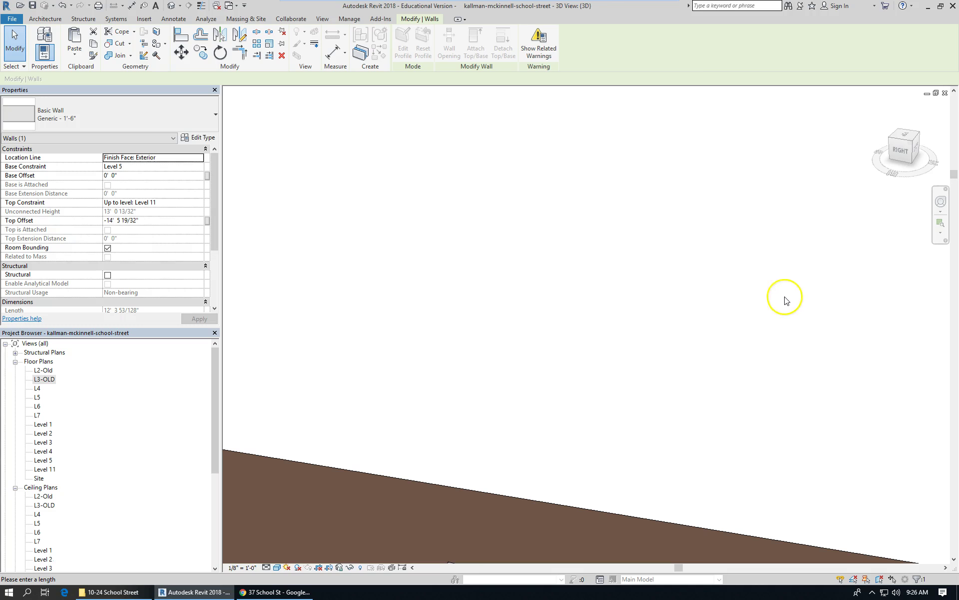
pyautogui.scroll(-5, 639, 268)
pyautogui.scroll(-2, 650, 350)
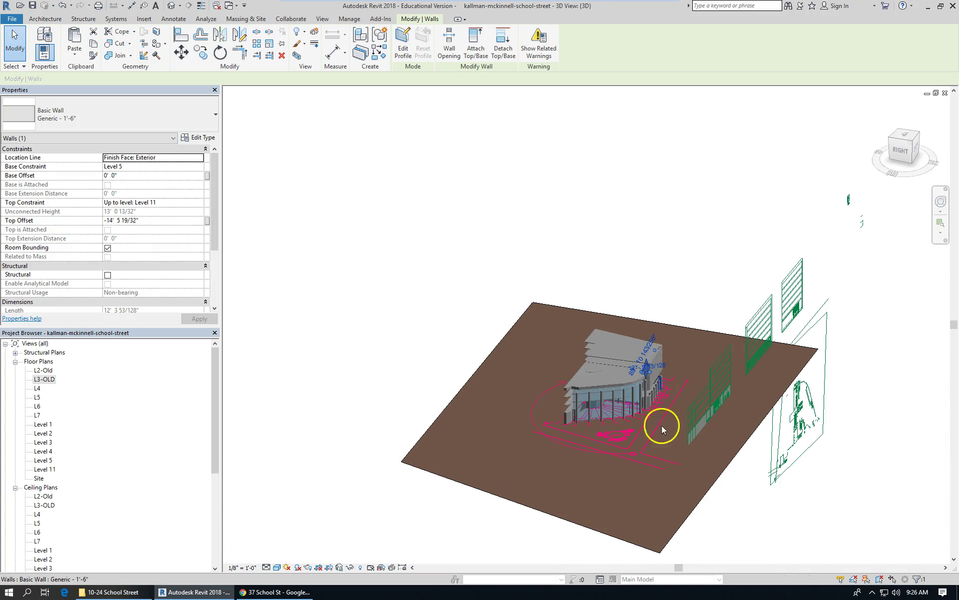
pyautogui.press('Escape')
pyautogui.scroll(3, 625, 392)
pyautogui.scroll(2, 653, 374)
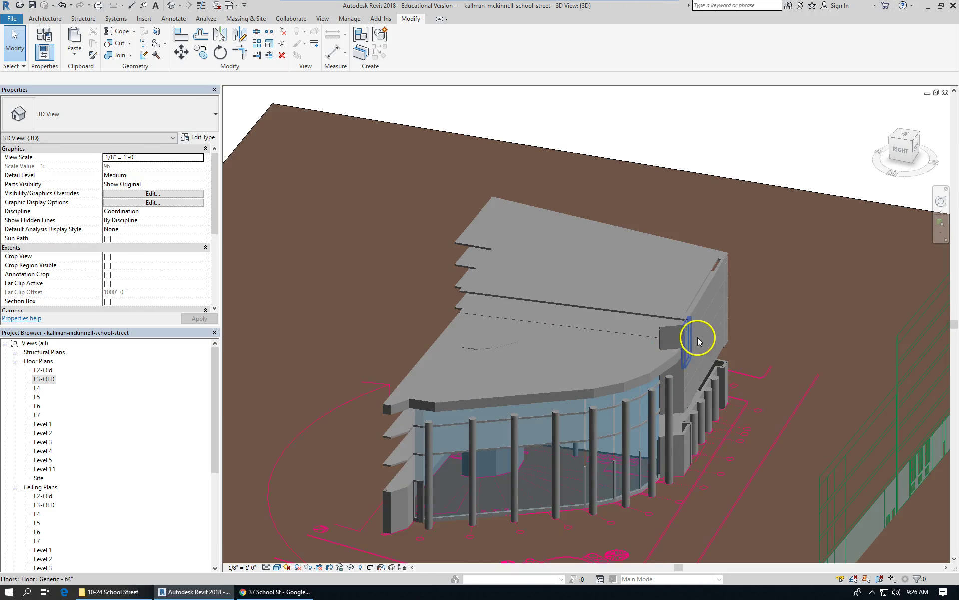
pyautogui.click(678, 325)
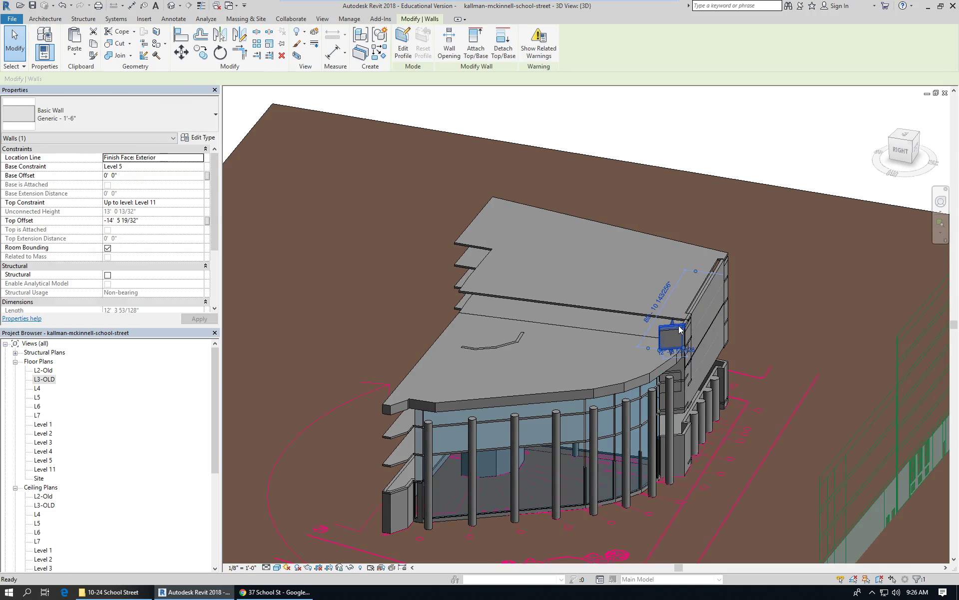
pyautogui.press('Escape')
# Set the remaining L5-based corner return wall's top constraint to L6 with a top offset of 0' 0"
pyautogui.scroll(3, 676, 347)
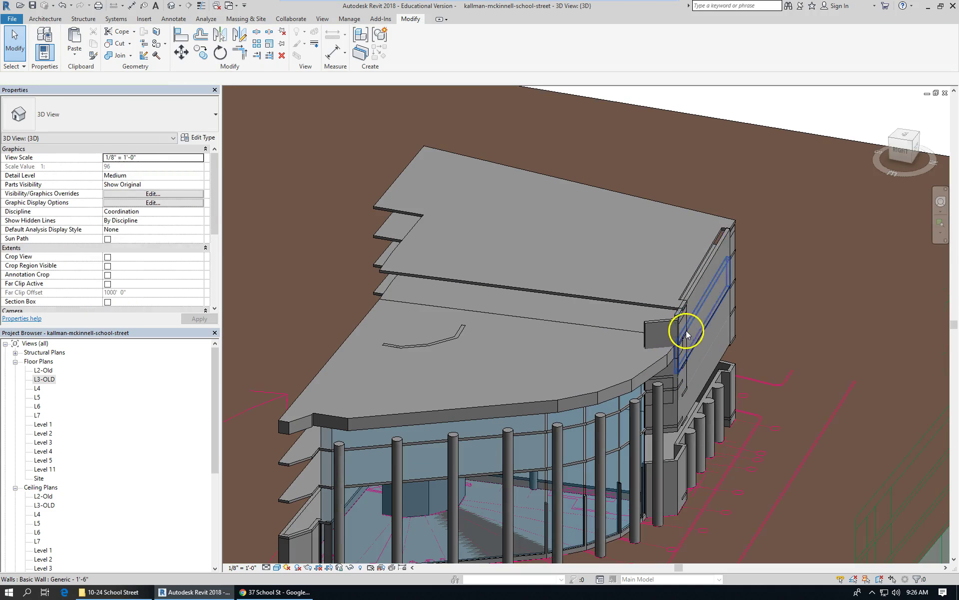
pyautogui.click(657, 331)
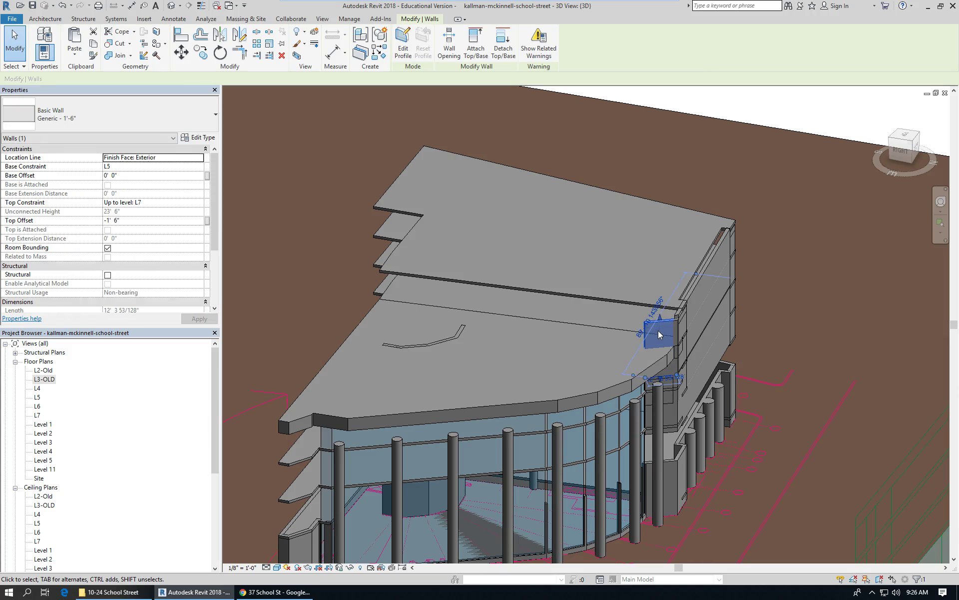
pyautogui.click(200, 202)
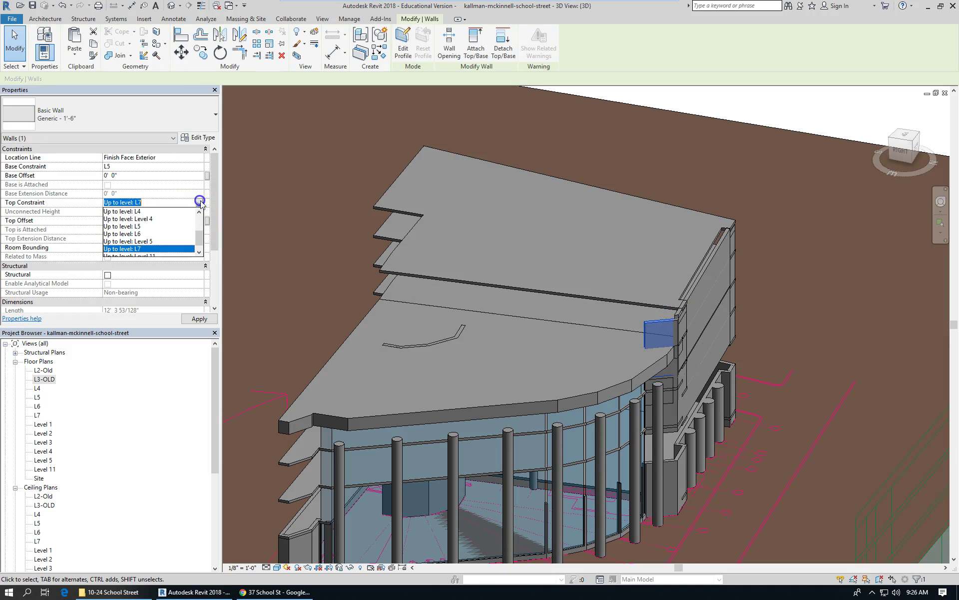
pyautogui.click(155, 232)
pyautogui.click(143, 220)
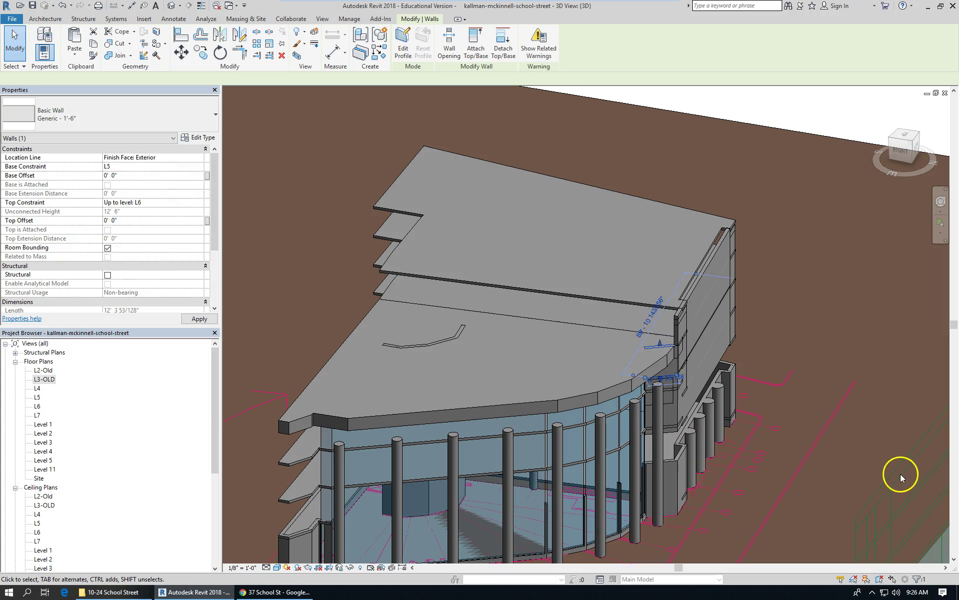
pyautogui.press('Escape')
# Examine the round columns under the School Street facade and compare them with Google Street View at 18 School St
pyautogui.scroll(-3, 606, 339)
pyautogui.keyDown('shift'); pyautogui.moveTo(656, 435); pyautogui.dragTo(628, 391, button='middle'); pyautogui.keyUp('shift')
pyautogui.scroll(5, 656, 409)
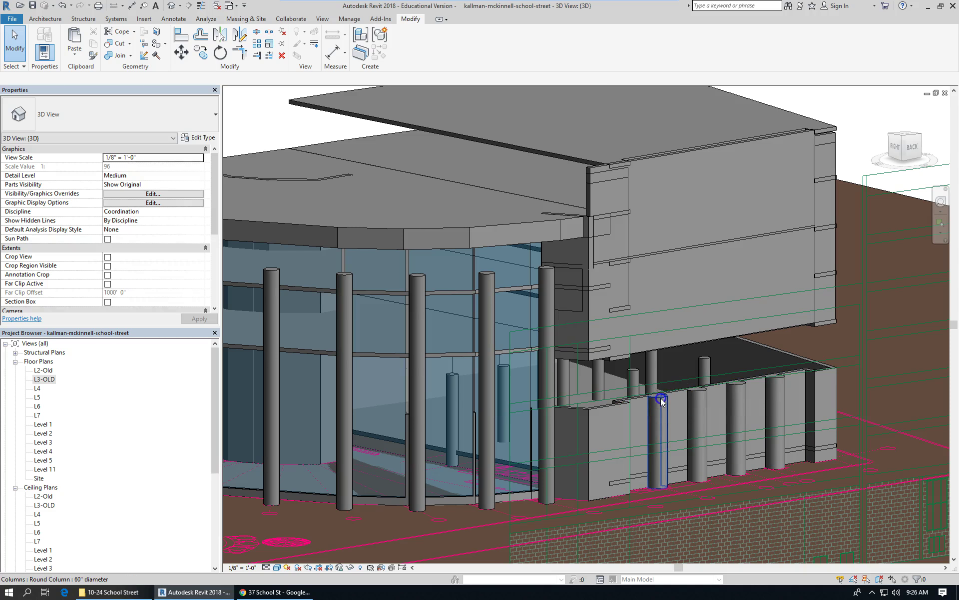
pyautogui.click(662, 401)
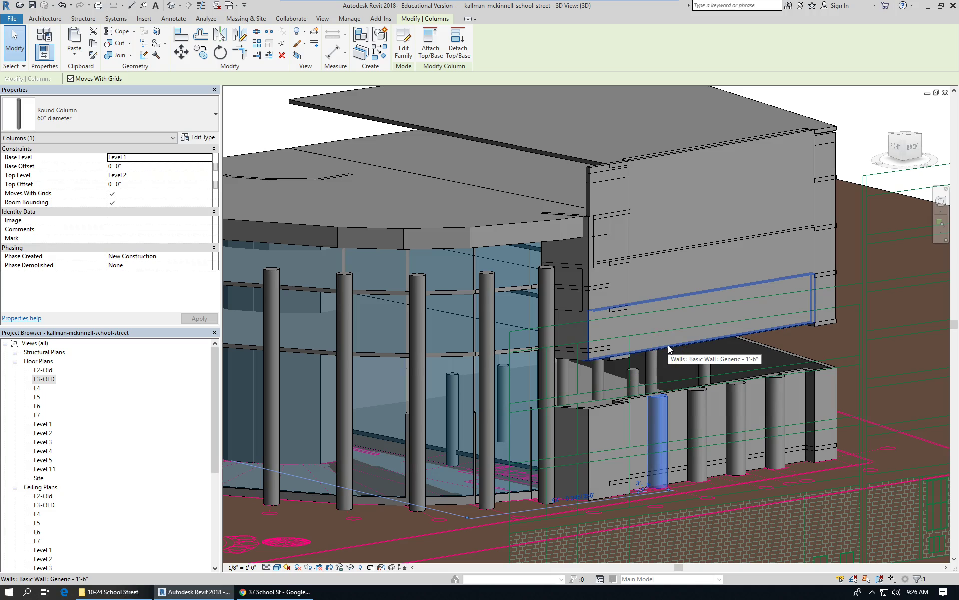
pyautogui.click(292, 595)
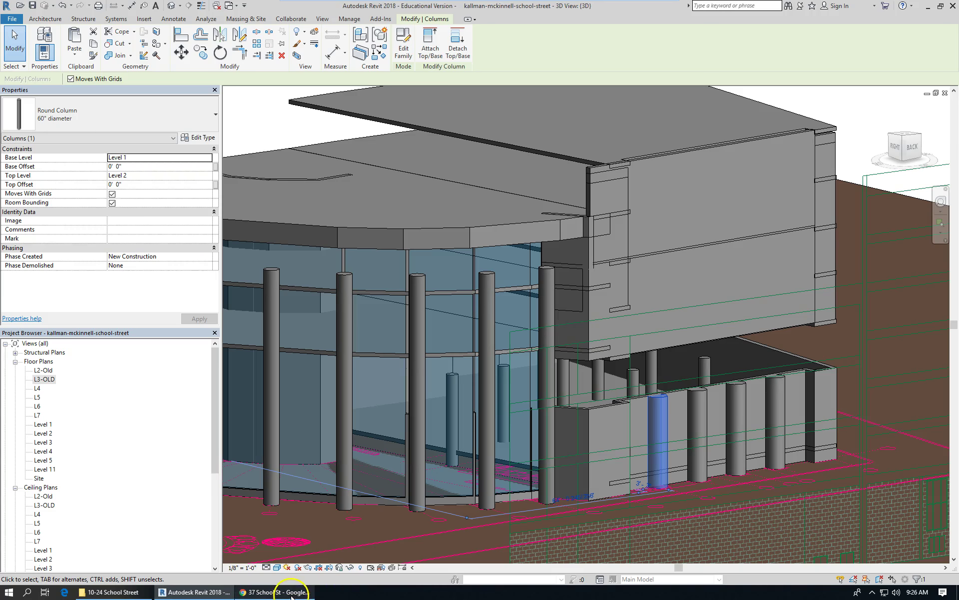
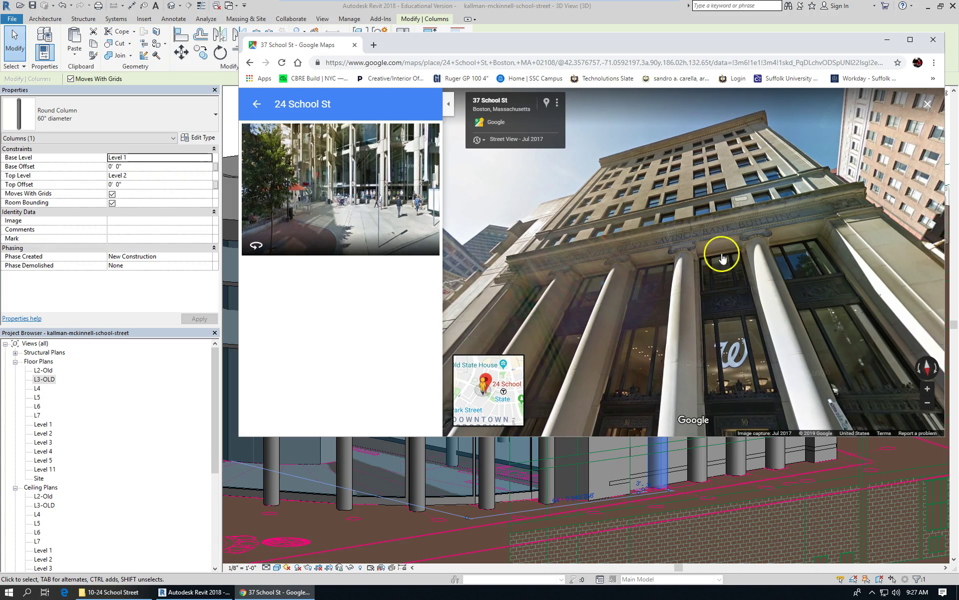
pyautogui.click(712, 241)
pyautogui.moveTo(713, 242); pyautogui.dragTo(753, 229)
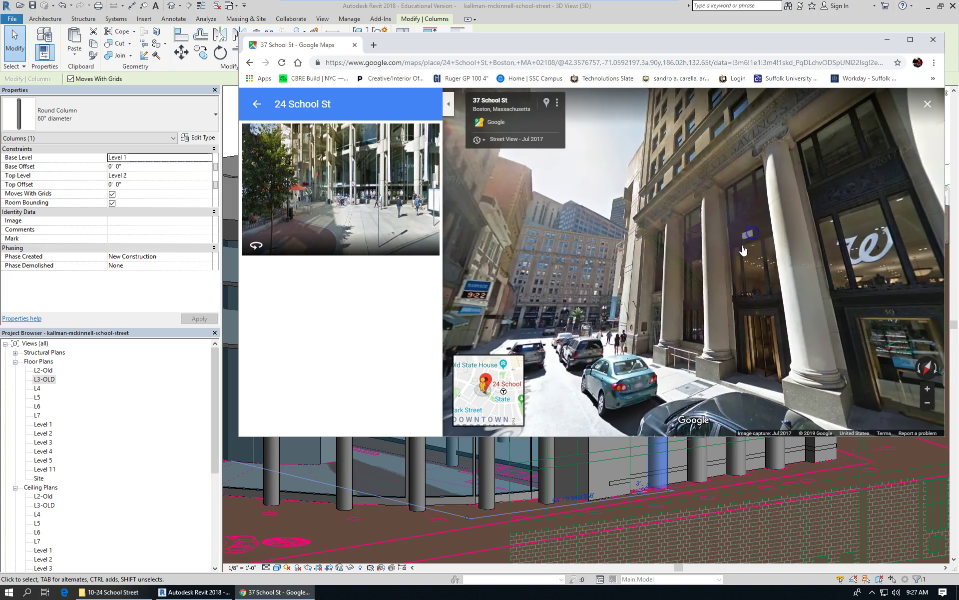
pyautogui.click(569, 351)
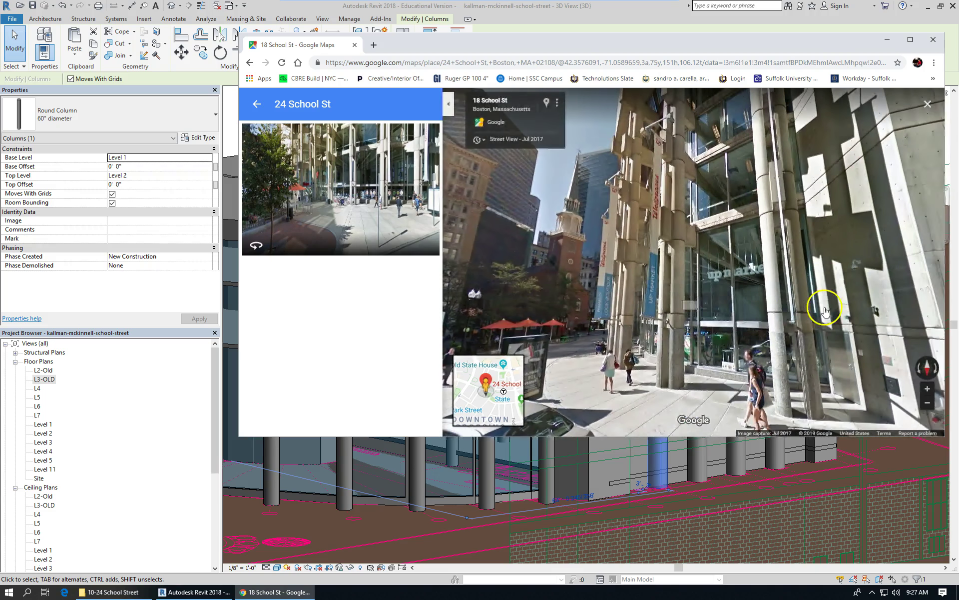
pyautogui.moveTo(717, 295); pyautogui.dragTo(670, 289)
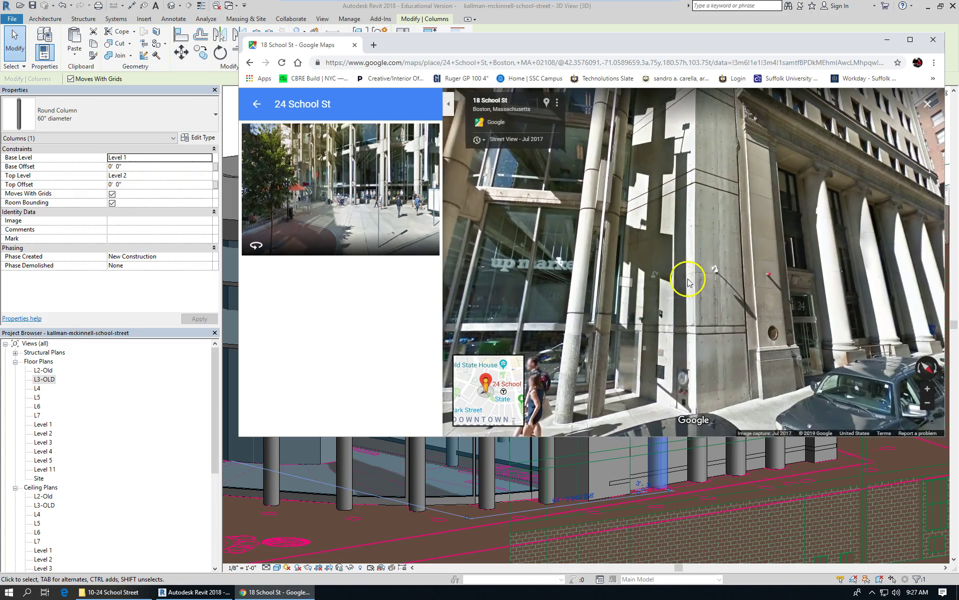
pyautogui.scroll(-2, 787, 288)
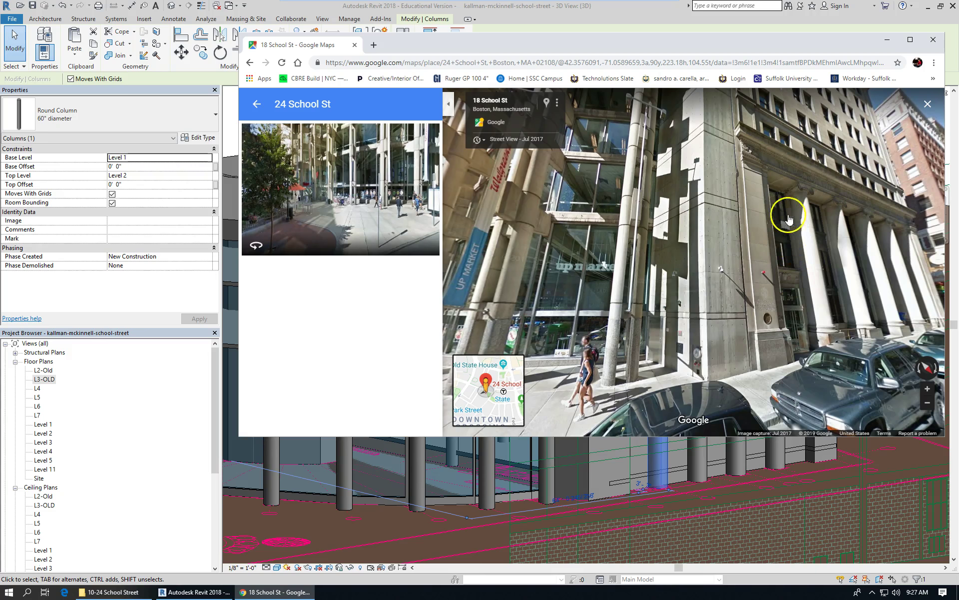
pyautogui.click(451, 518)
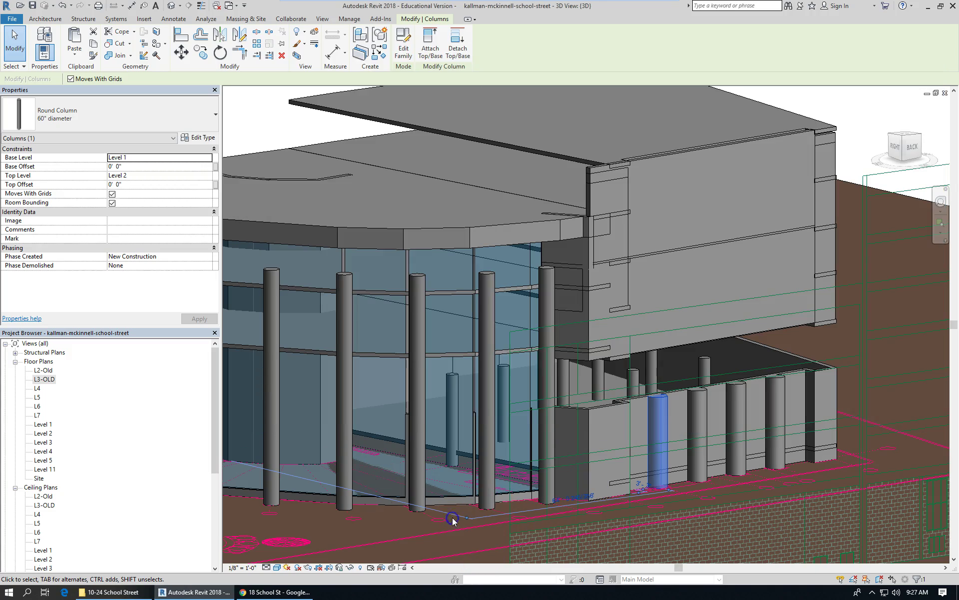
# Set the top level of the four 60" round columns along the School Street ground floor to L3-OLD
pyautogui.press('Tab')
pyautogui.click(664, 402)
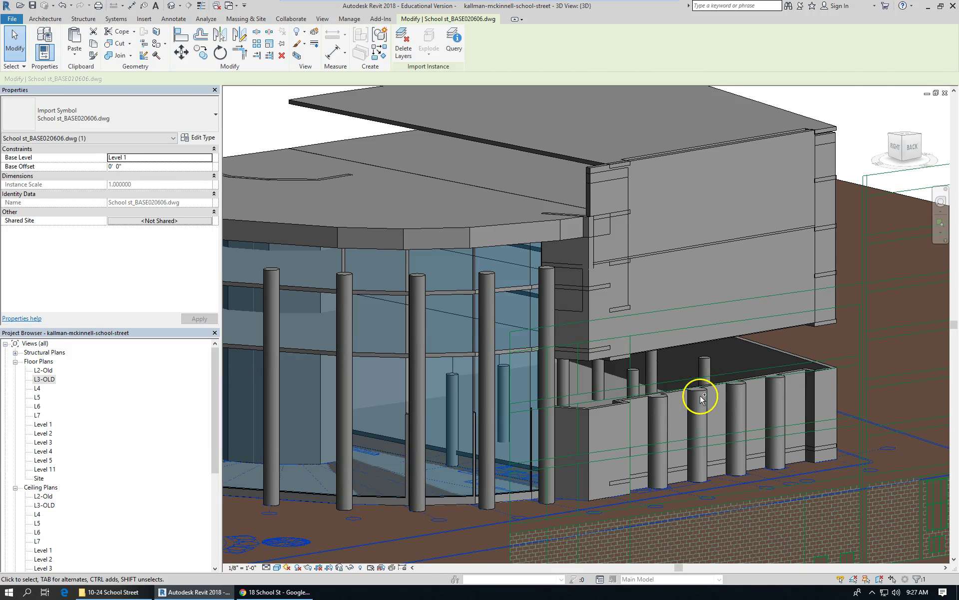
pyautogui.keyDown('ctrl'); pyautogui.click(702, 393); pyautogui.keyUp('ctrl')
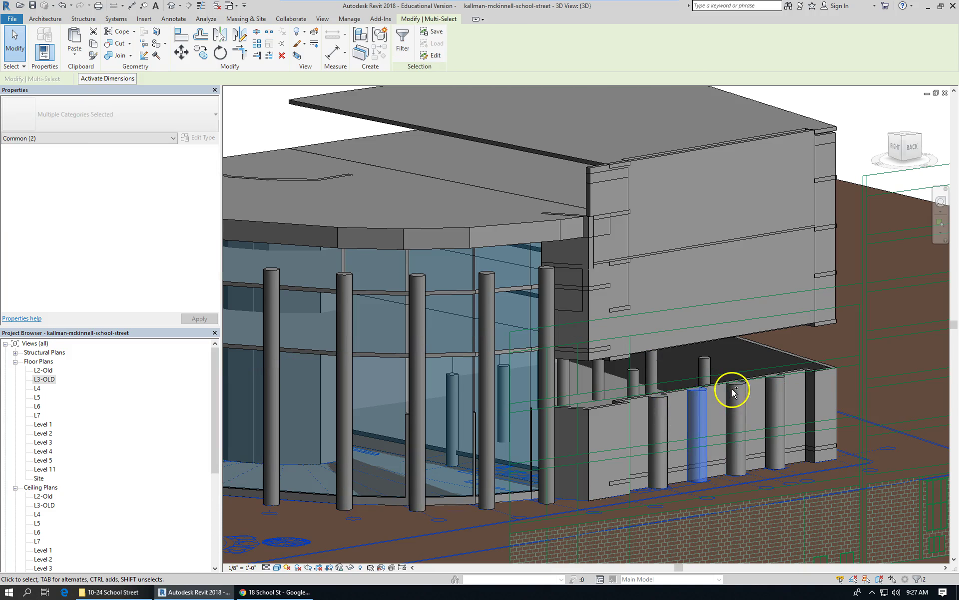
pyautogui.click(743, 389)
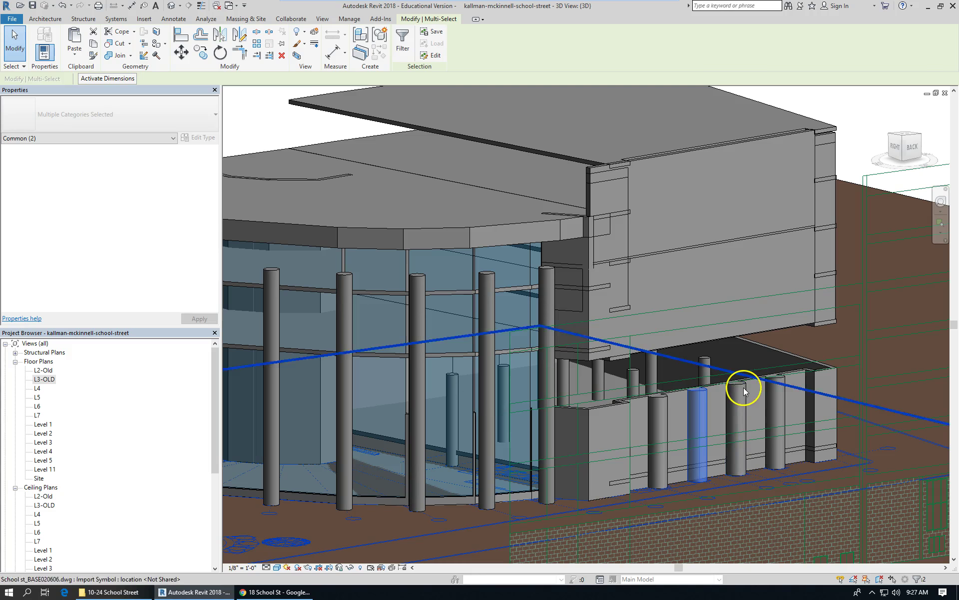
pyautogui.keyDown('ctrl'); pyautogui.click(770, 382); pyautogui.keyUp('ctrl')
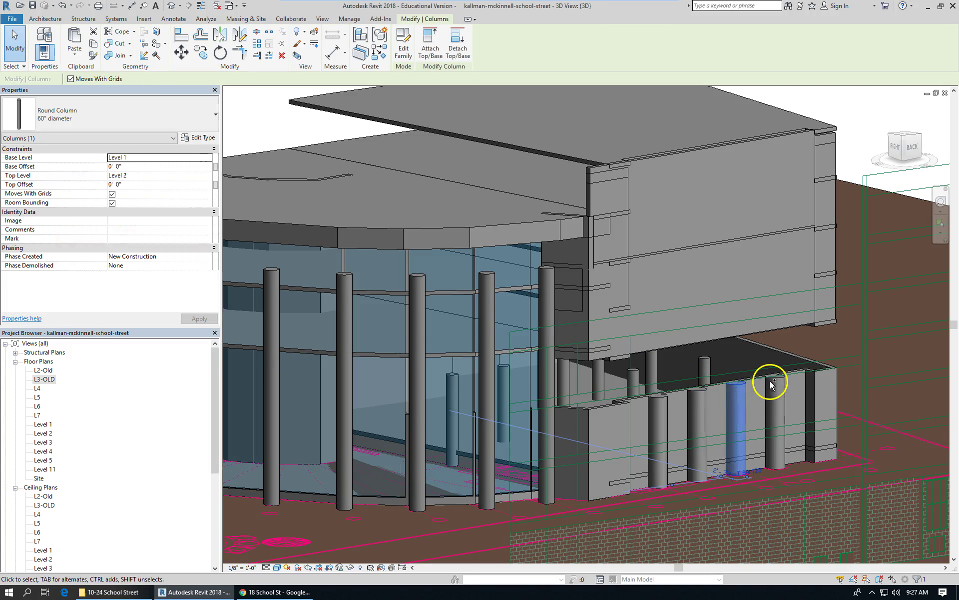
pyautogui.keyDown('ctrl'); pyautogui.click(701, 399); pyautogui.keyUp('ctrl')
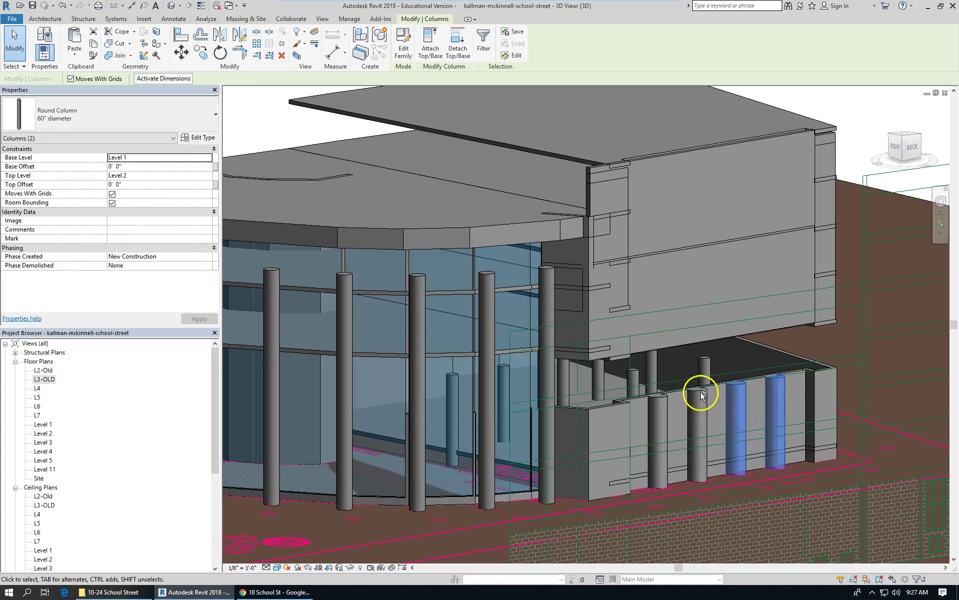
pyautogui.keyDown('ctrl'); pyautogui.click(658, 400); pyautogui.keyUp('ctrl')
pyautogui.keyDown('ctrl'); pyautogui.click(659, 400); pyautogui.keyUp('ctrl')
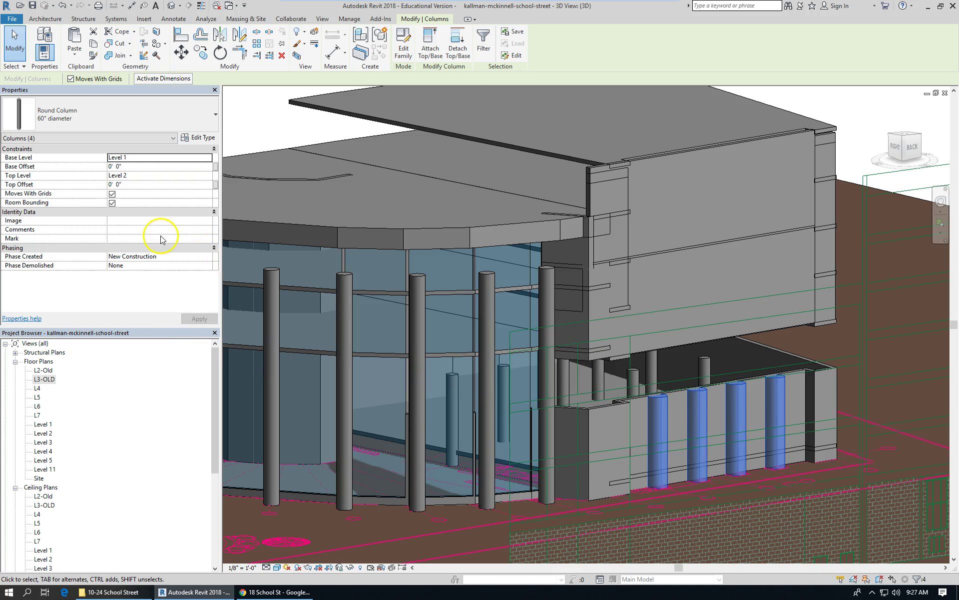
pyautogui.click(194, 178)
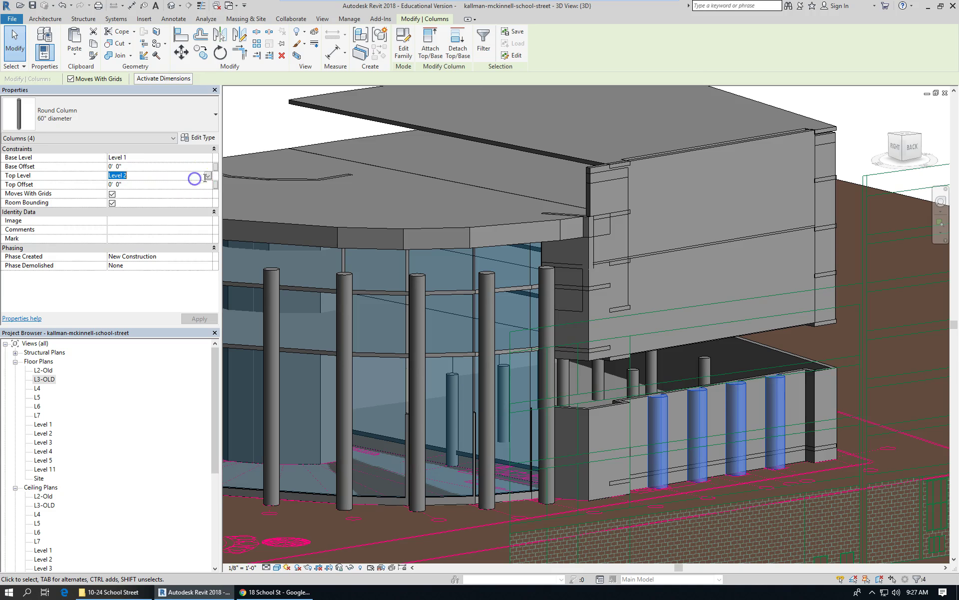
pyautogui.click(207, 176)
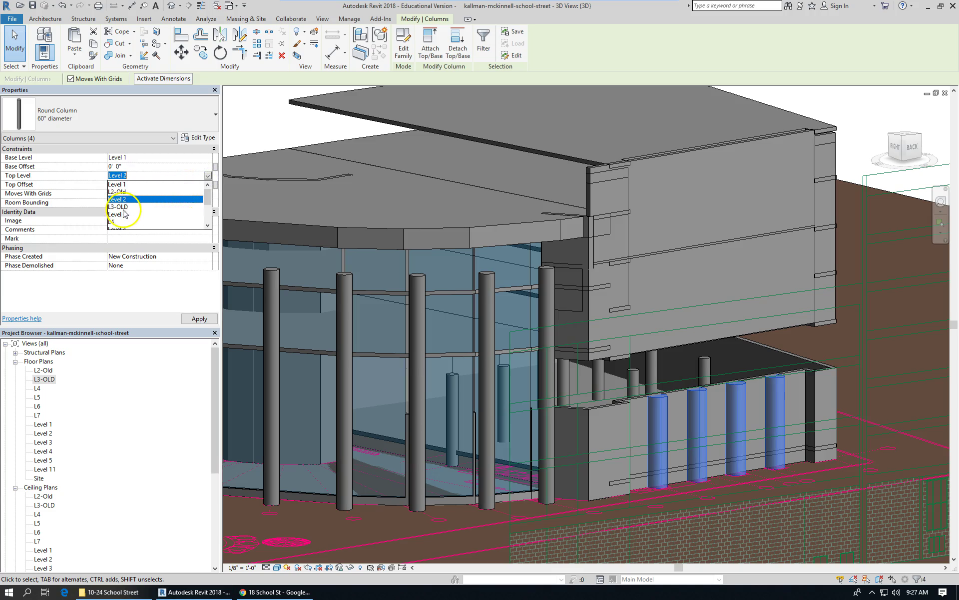
pyautogui.click(112, 222)
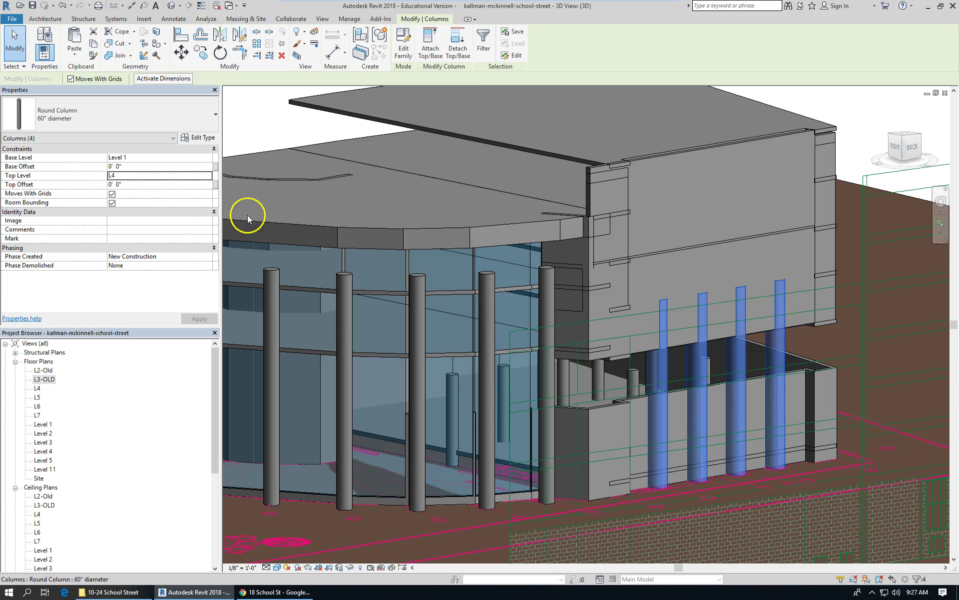
pyautogui.click(208, 176)
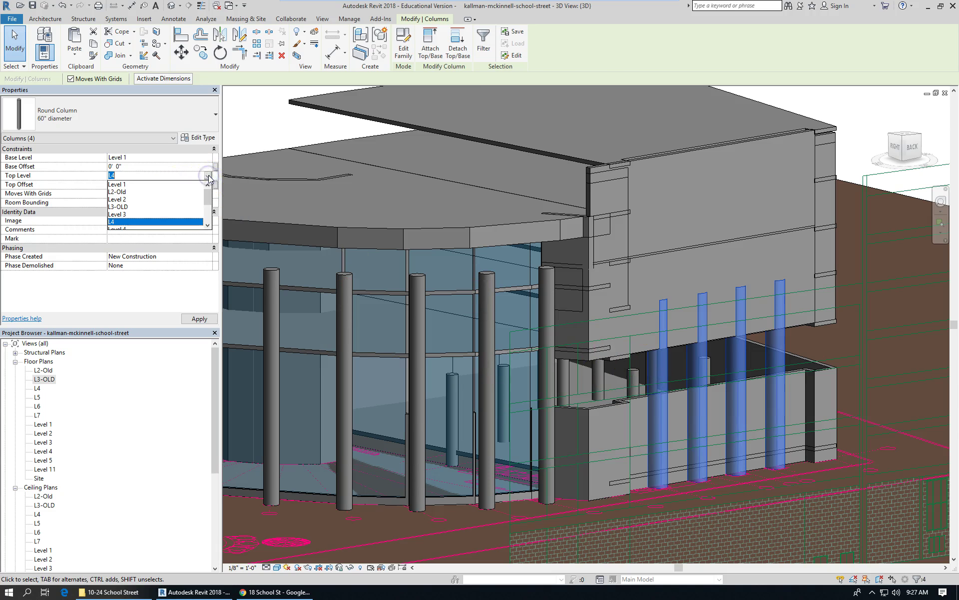
pyautogui.click(118, 206)
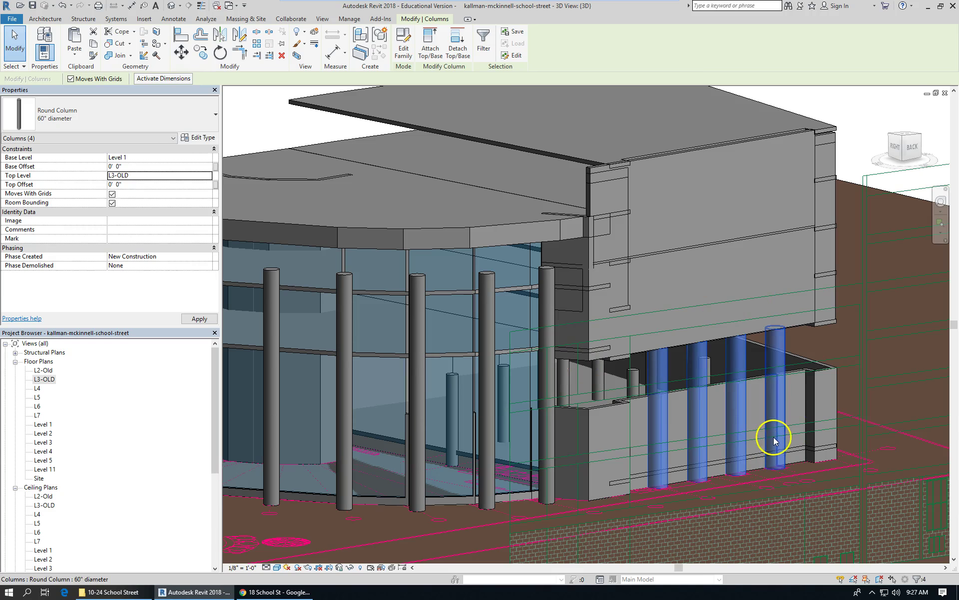
# Set the top constraint of the ground-floor wall behind the four School Street columns to L3-OLD
pyautogui.keyDown('shift'); pyautogui.moveTo(685, 432); pyautogui.dragTo(679, 397, button='middle'); pyautogui.keyUp('shift')
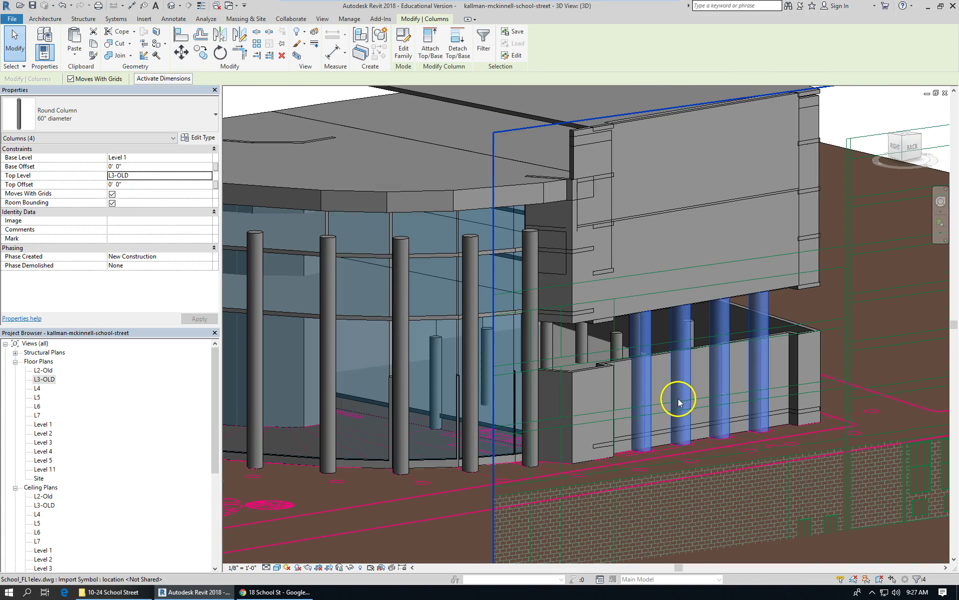
pyautogui.click(701, 350)
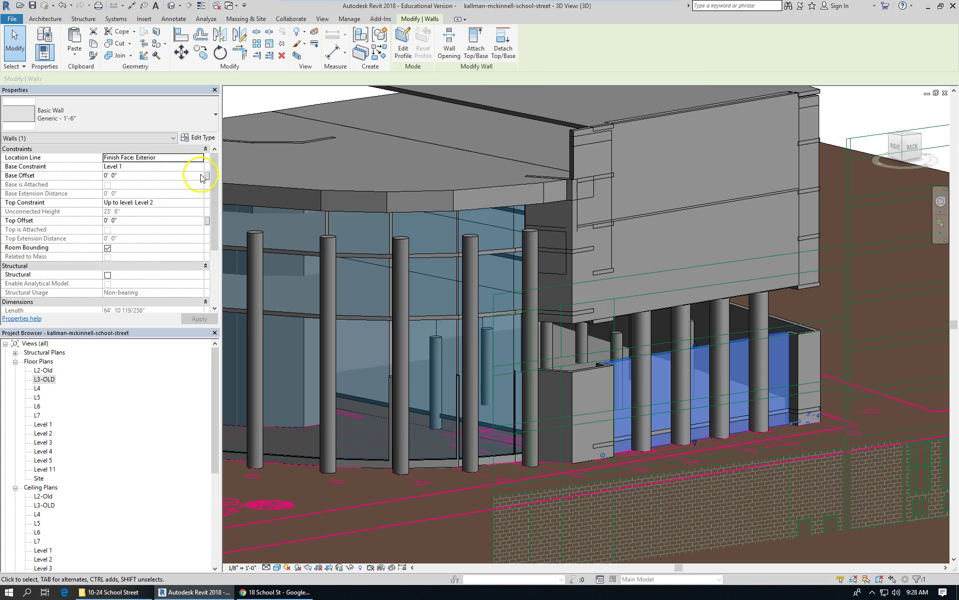
pyautogui.click(201, 204)
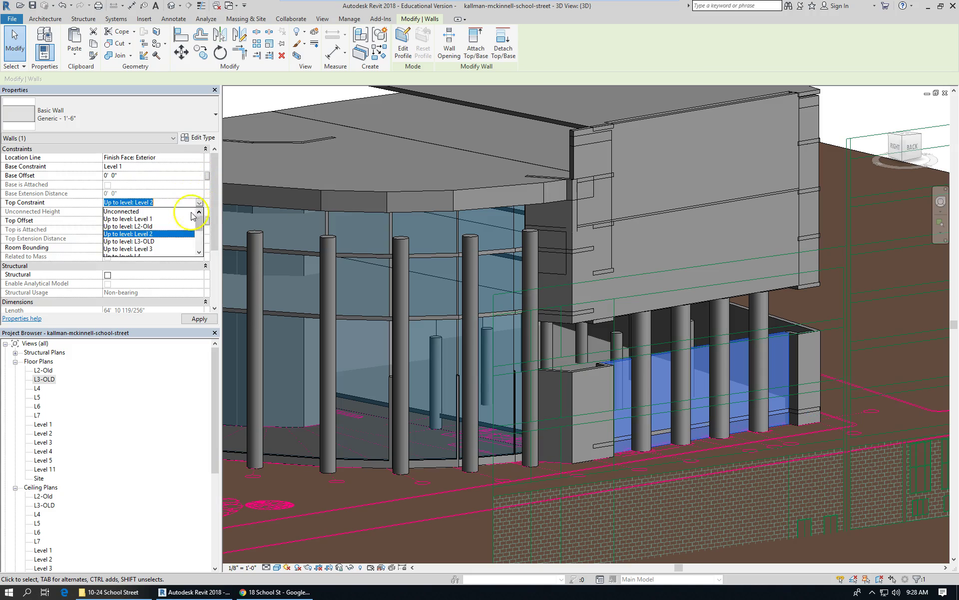
pyautogui.click(189, 242)
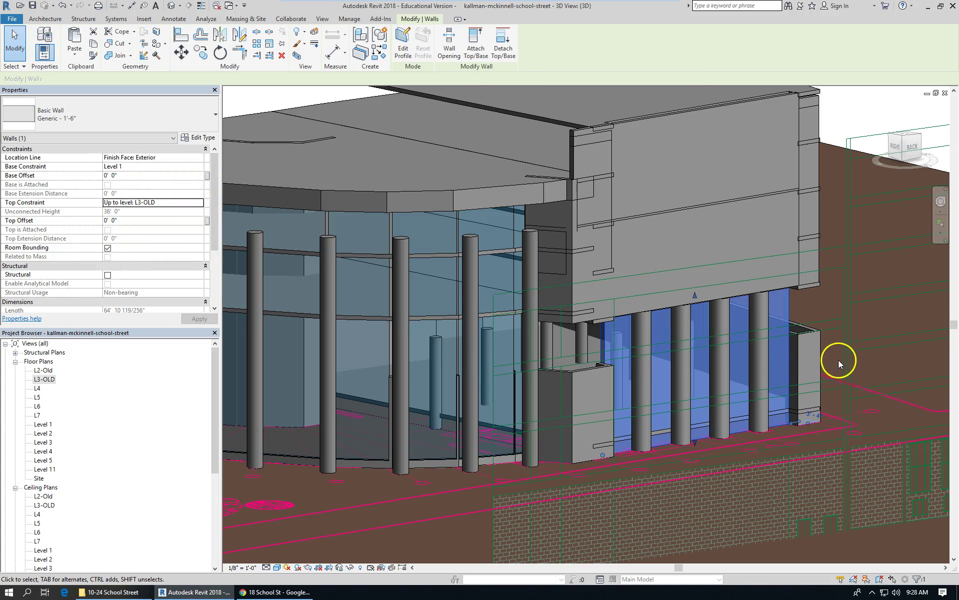
pyautogui.scroll(-3, 634, 360)
pyautogui.scroll(2, 689, 435)
pyautogui.click(749, 489)
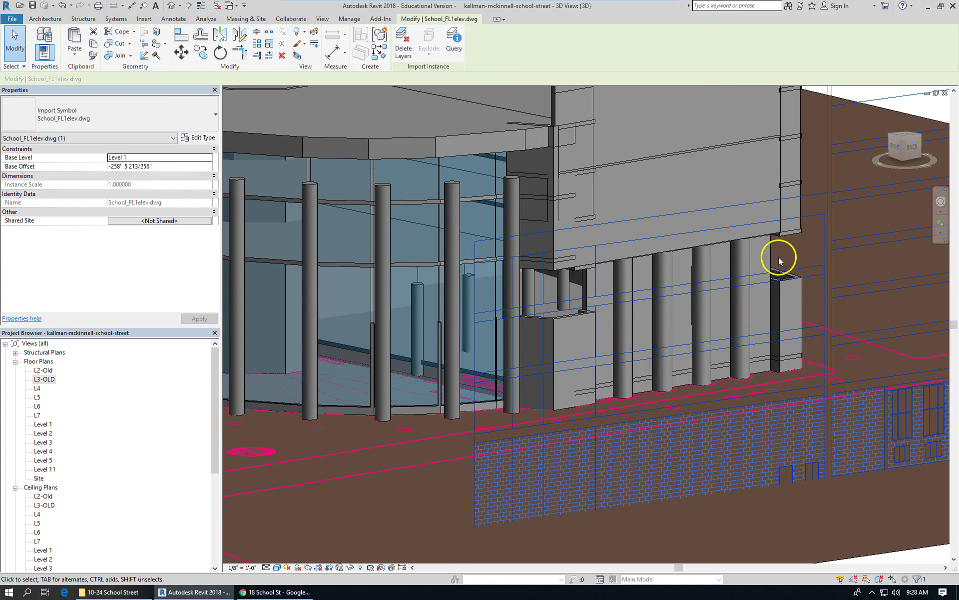
# Raise the top constraint of the six remaining ground-floor pier, return and side walls around School Street to L3-OLD
pyautogui.click(770, 258)
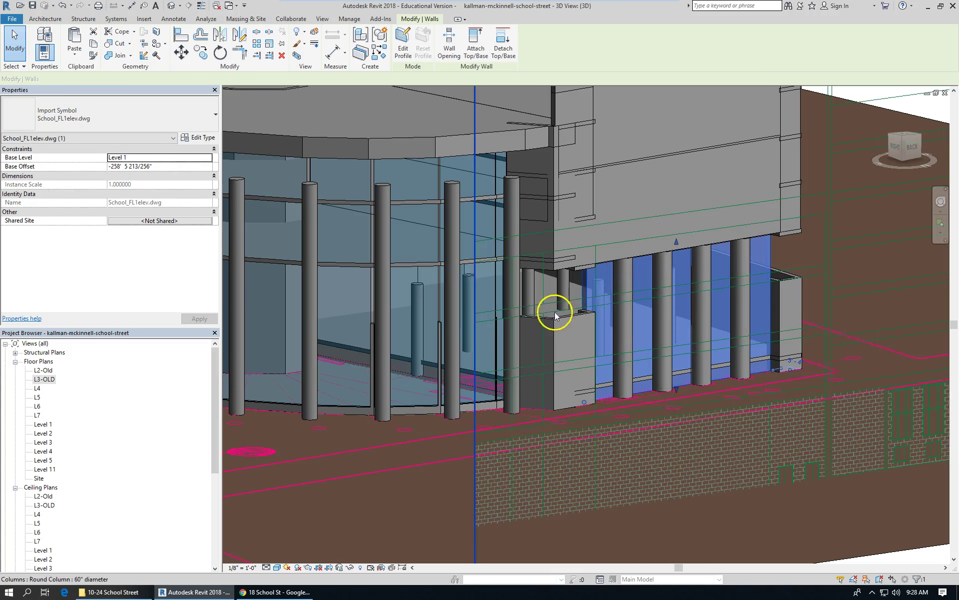
pyautogui.scroll(2, 545, 313)
pyautogui.scroll(-3, 535, 300)
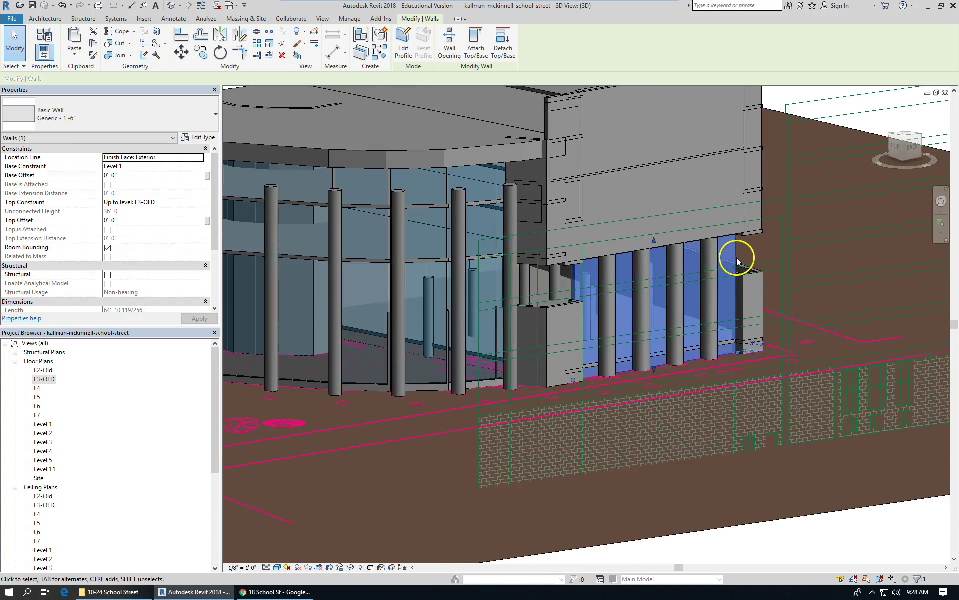
pyautogui.scroll(2, 745, 282)
pyautogui.click(743, 281)
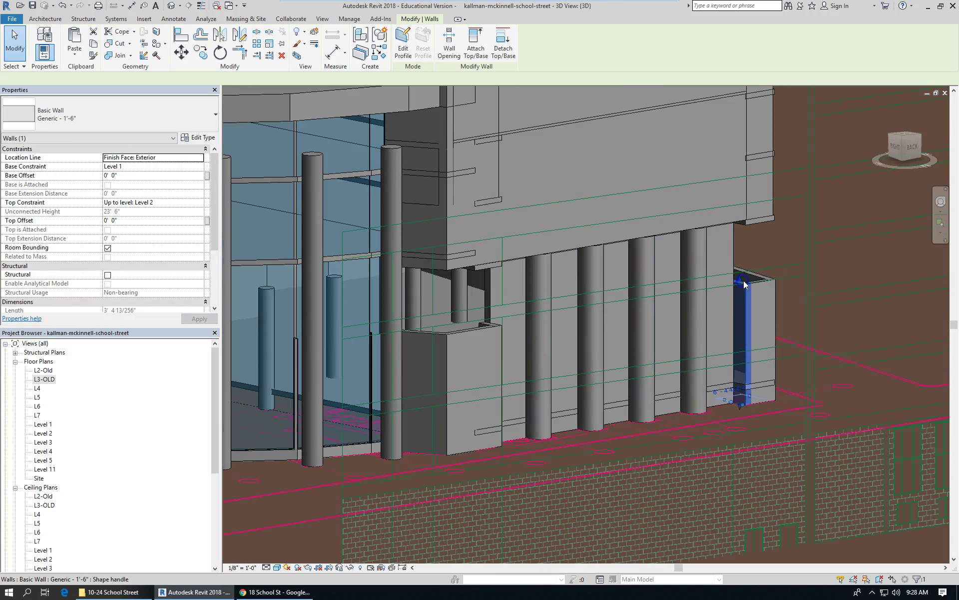
pyautogui.keyDown('ctrl'); pyautogui.click(493, 324); pyautogui.keyUp('ctrl')
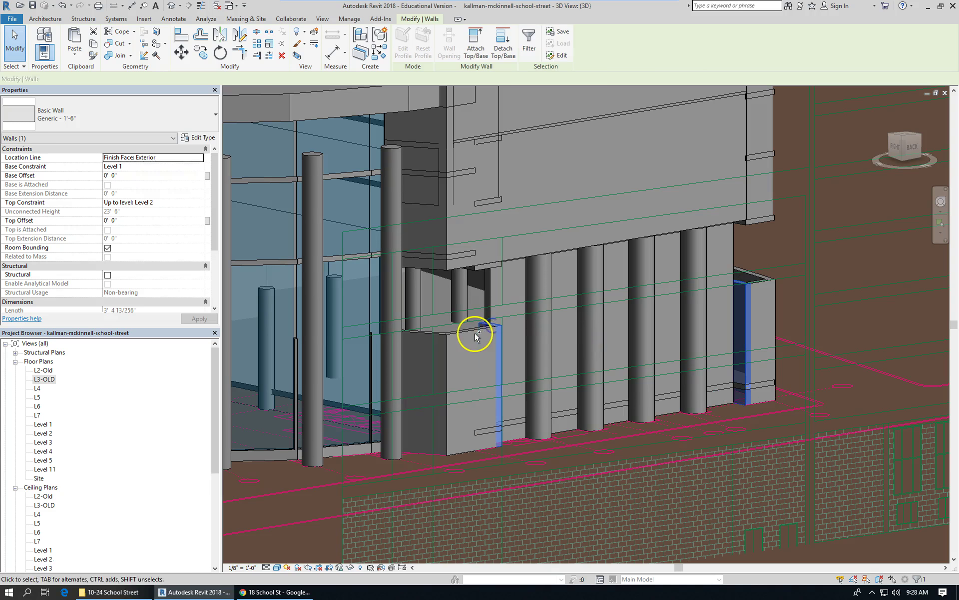
pyautogui.keyDown('ctrl'); pyautogui.click(426, 335); pyautogui.keyUp('ctrl')
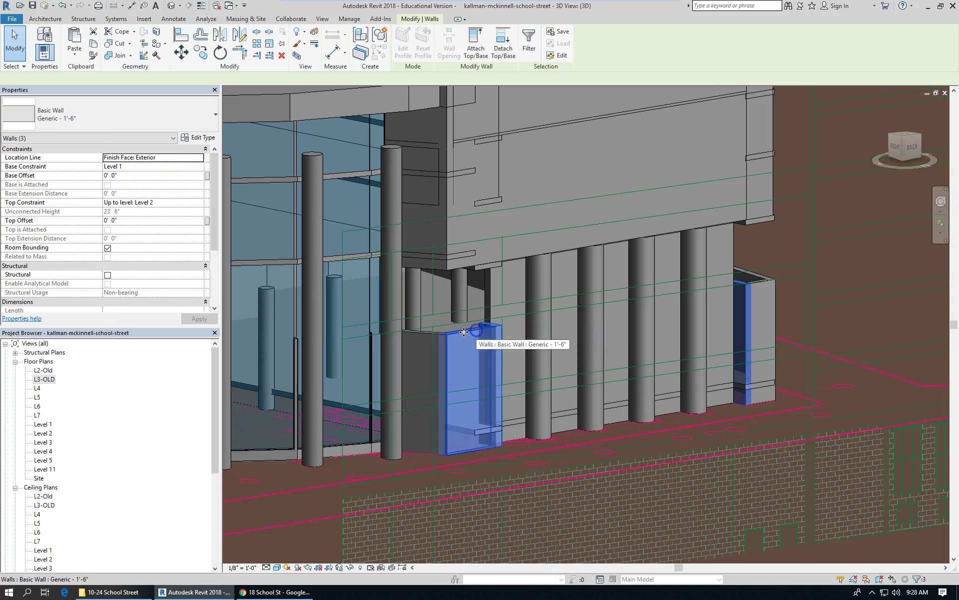
pyautogui.keyDown('ctrl'); pyautogui.click(426, 334); pyautogui.keyUp('ctrl')
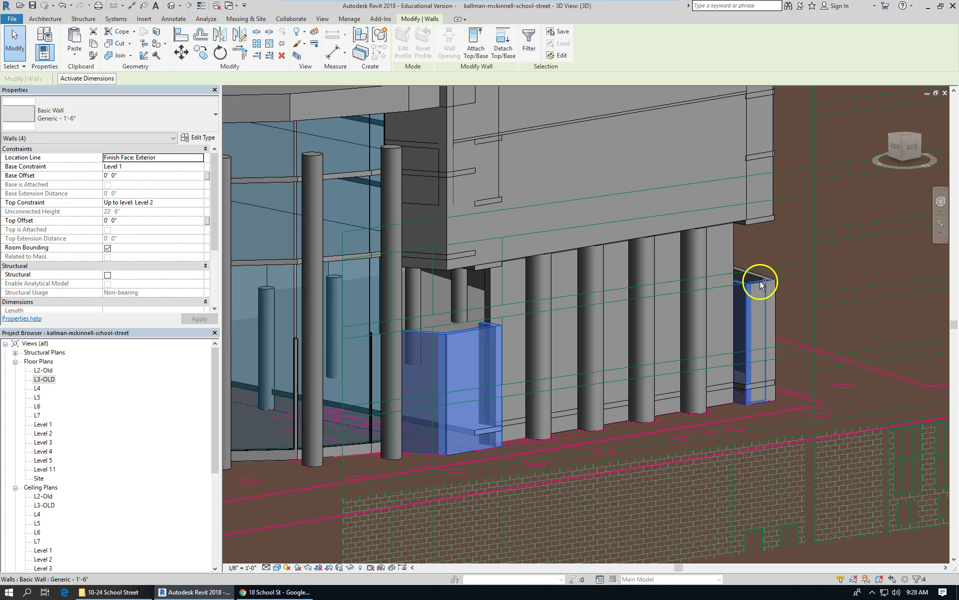
pyautogui.keyDown('ctrl'); pyautogui.click(775, 281); pyautogui.keyUp('ctrl')
pyautogui.keyDown('ctrl'); pyautogui.click(769, 331); pyautogui.keyUp('ctrl')
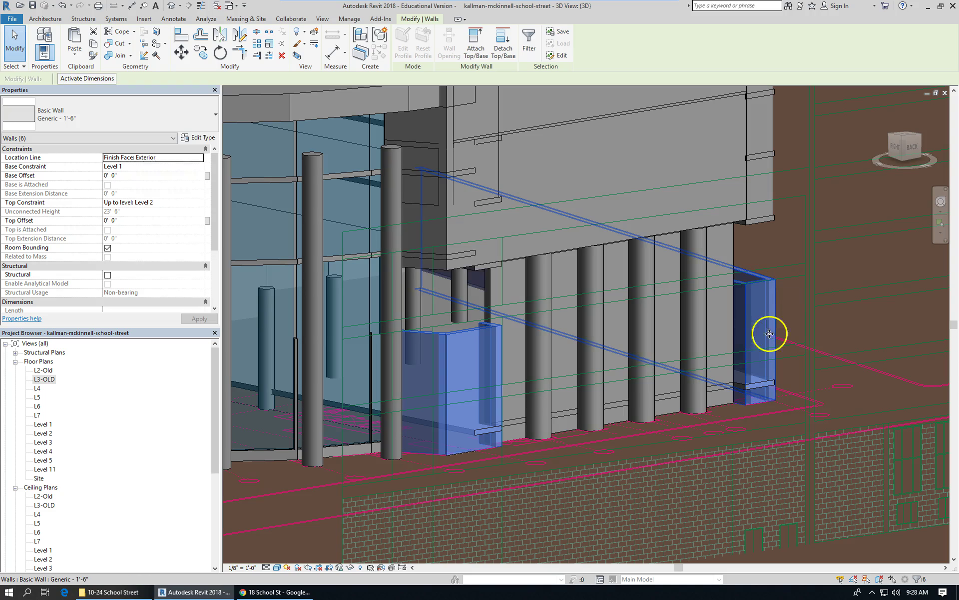
pyautogui.scroll(-4, 631, 304)
pyautogui.keyDown('shift'); pyautogui.moveTo(677, 356); pyautogui.dragTo(754, 312, button='middle'); pyautogui.keyUp('shift')
pyautogui.scroll(-2, 751, 310)
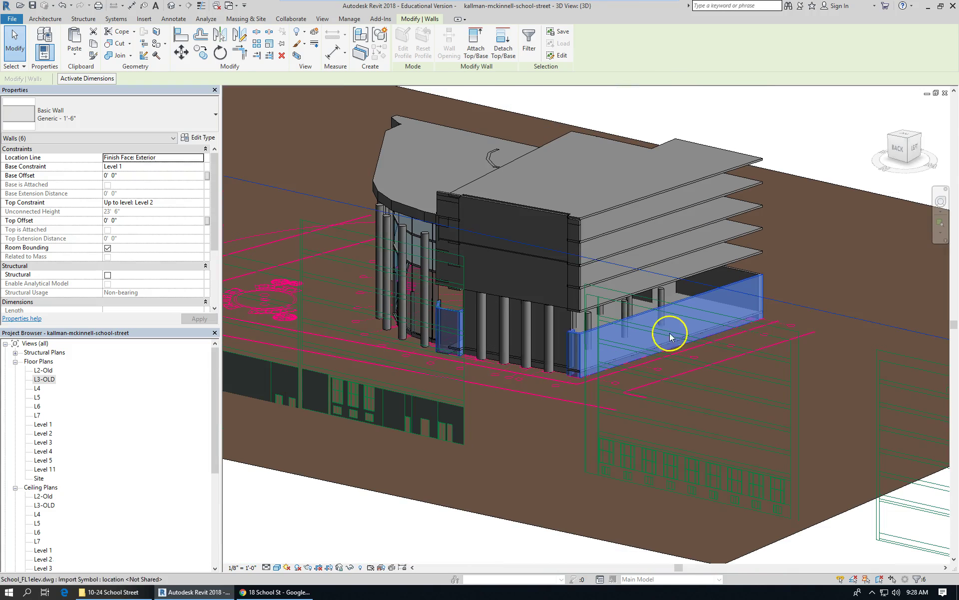
pyautogui.click(203, 203)
pyautogui.click(200, 202)
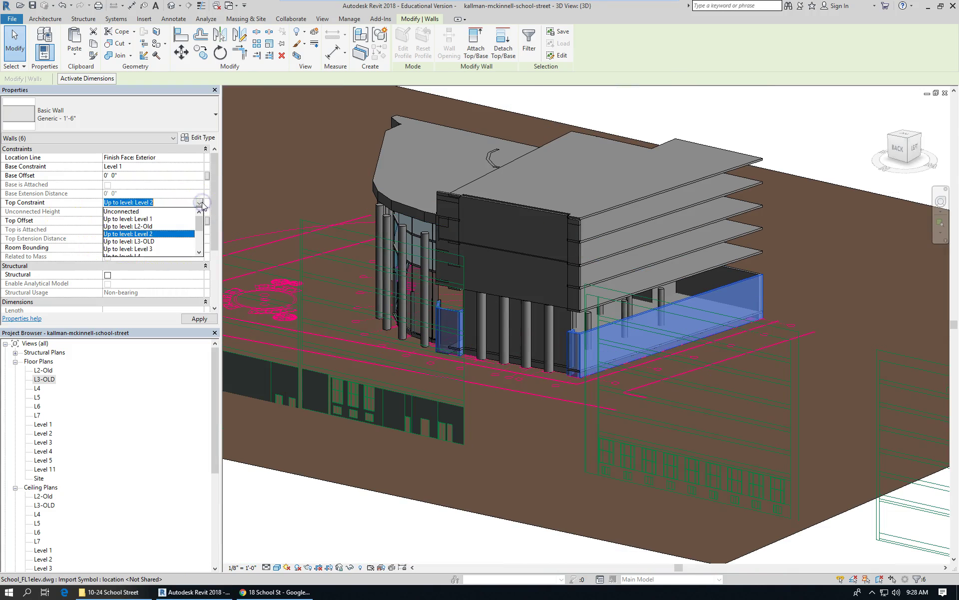
pyautogui.click(142, 241)
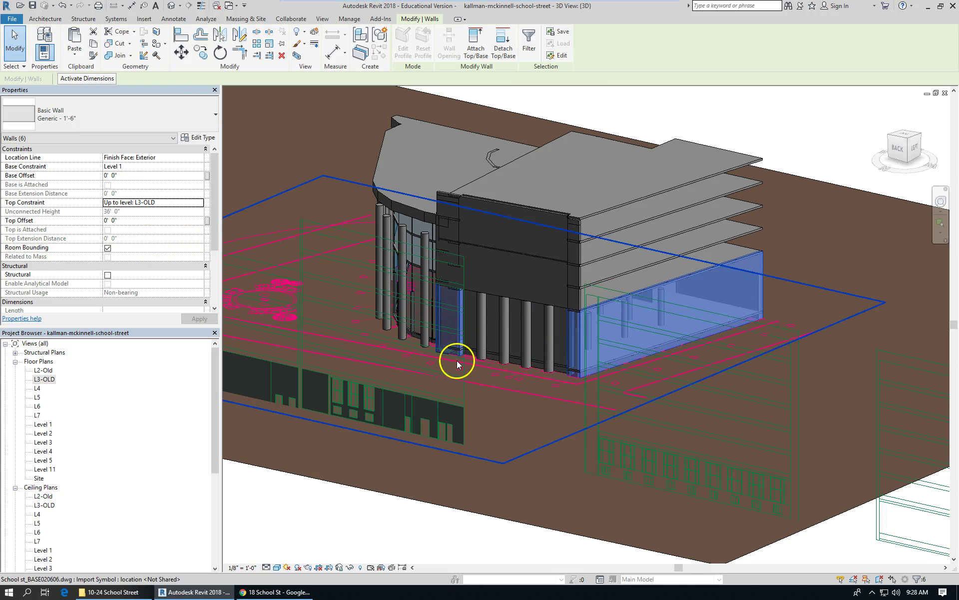
pyautogui.click(705, 434)
pyautogui.keyDown('shift'); pyautogui.moveTo(706, 434); pyautogui.dragTo(468, 423, button='middle'); pyautogui.keyUp('shift')
pyautogui.keyDown('shift'); pyautogui.moveTo(518, 265); pyautogui.dragTo(473, 439, button='middle'); pyautogui.keyUp('shift')
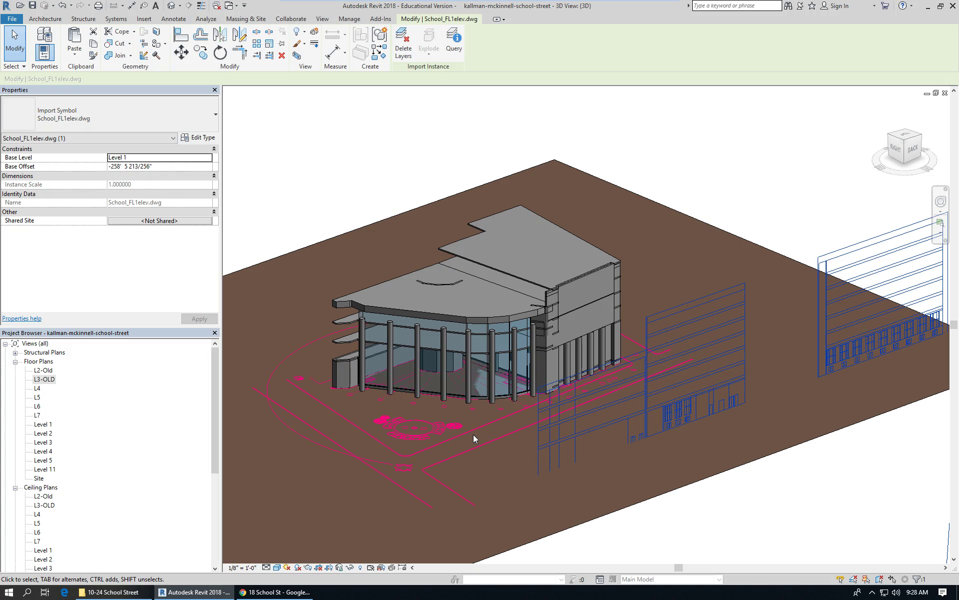
pyautogui.click(471, 433)
pyautogui.click(613, 520)
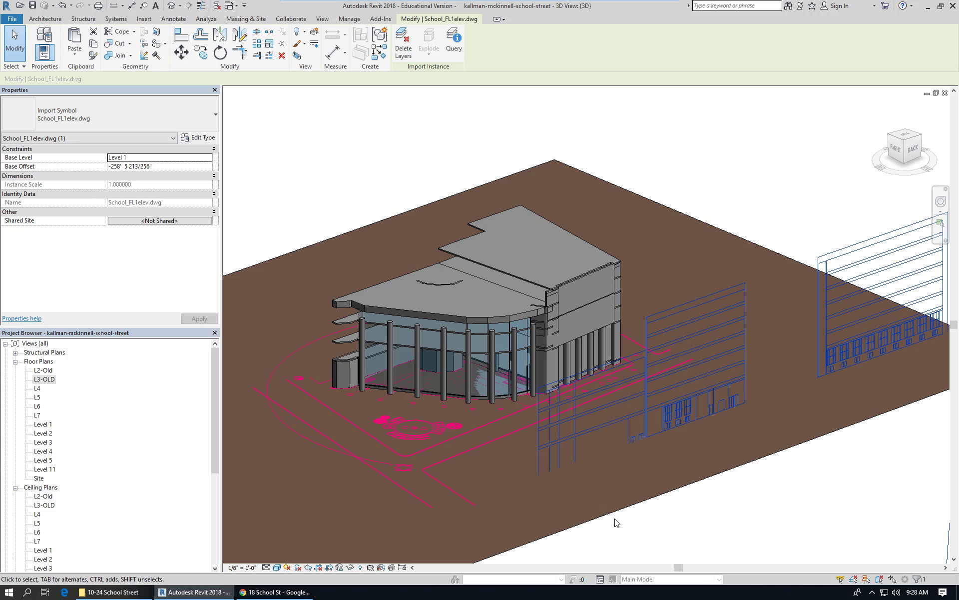